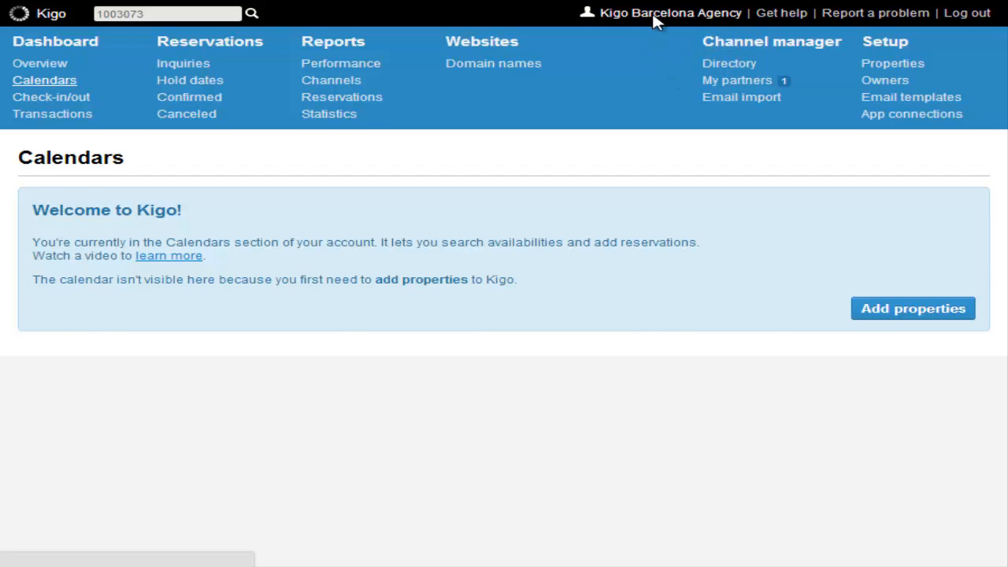
Open the agency's account settings and review its General, directory and contact details.
left_click(654, 16)
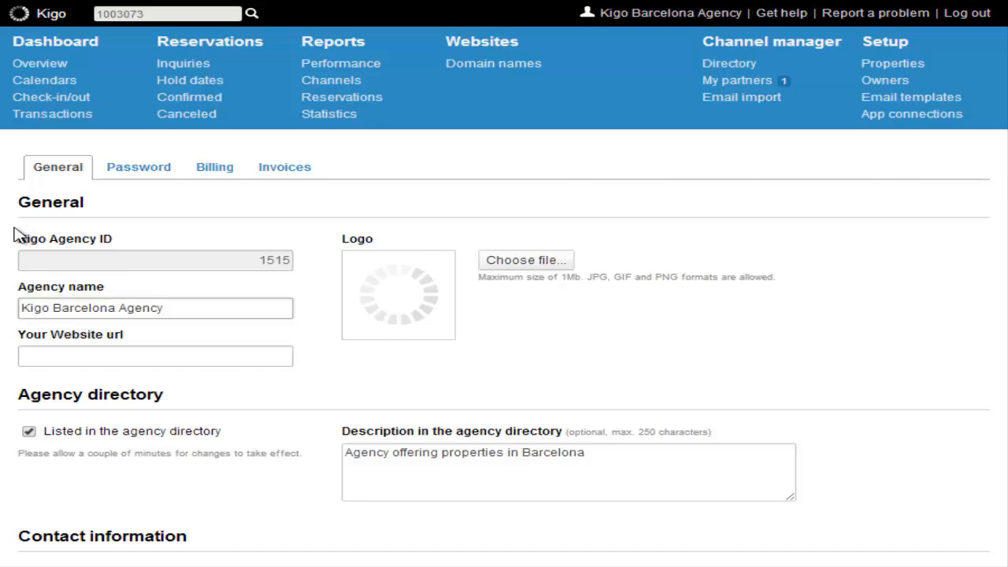
scroll(16, 232, "down", 1)
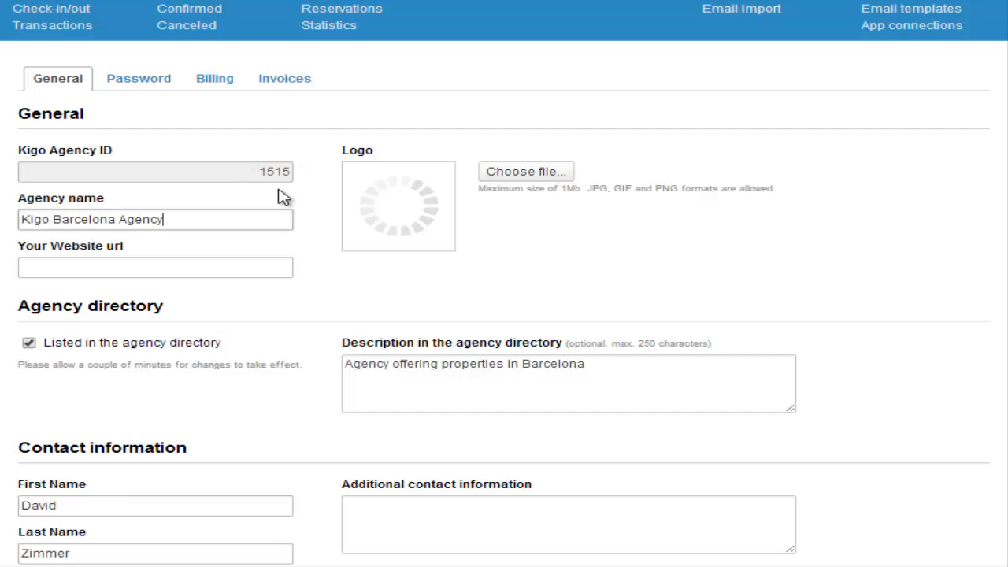
scroll(24, 274, "down", 2)
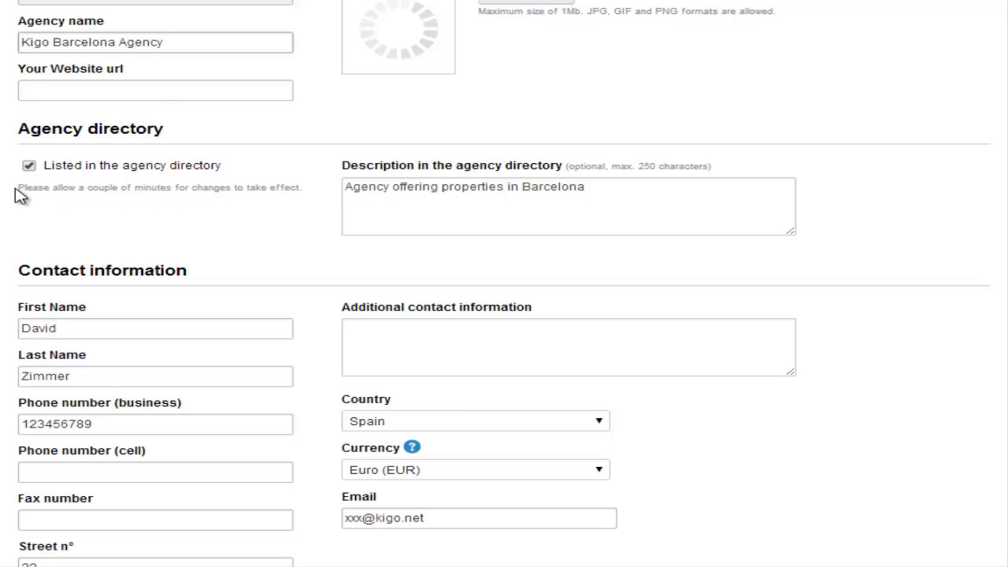
scroll(16, 224, "down", 1)
scroll(16, 275, "down", 1)
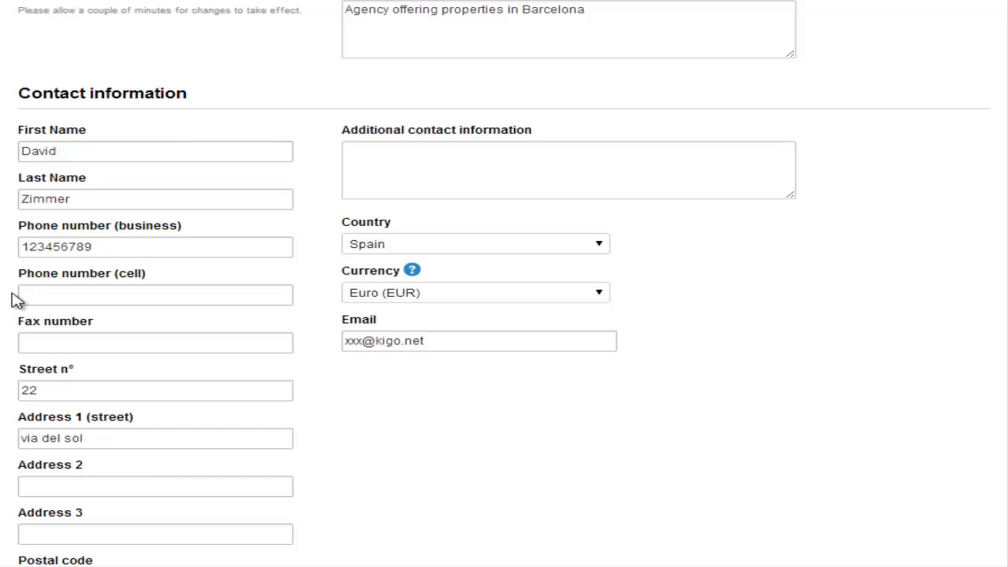
scroll(11, 300, "down", 2)
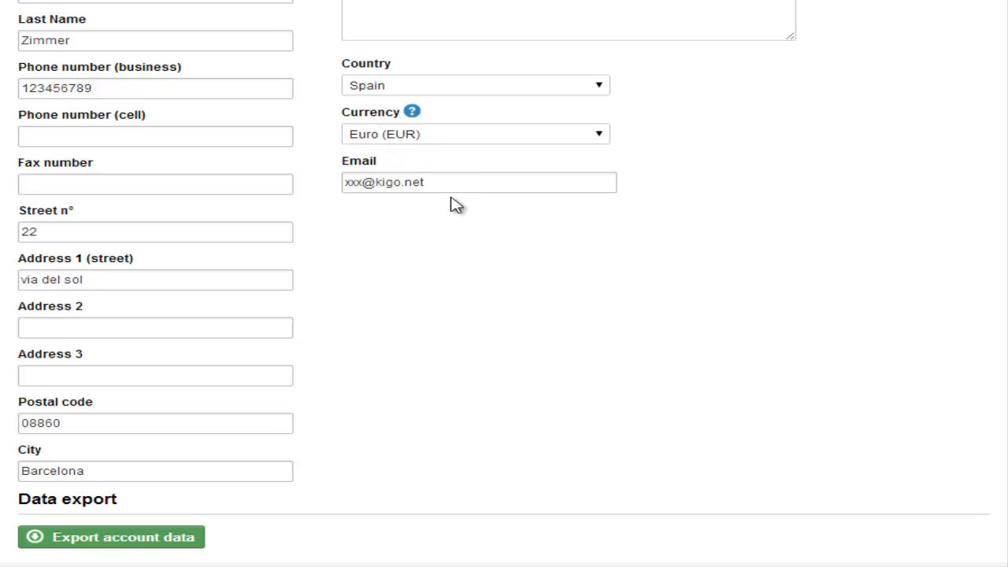
Start an account data export, then cancel the password prompt.
left_click(118, 545)
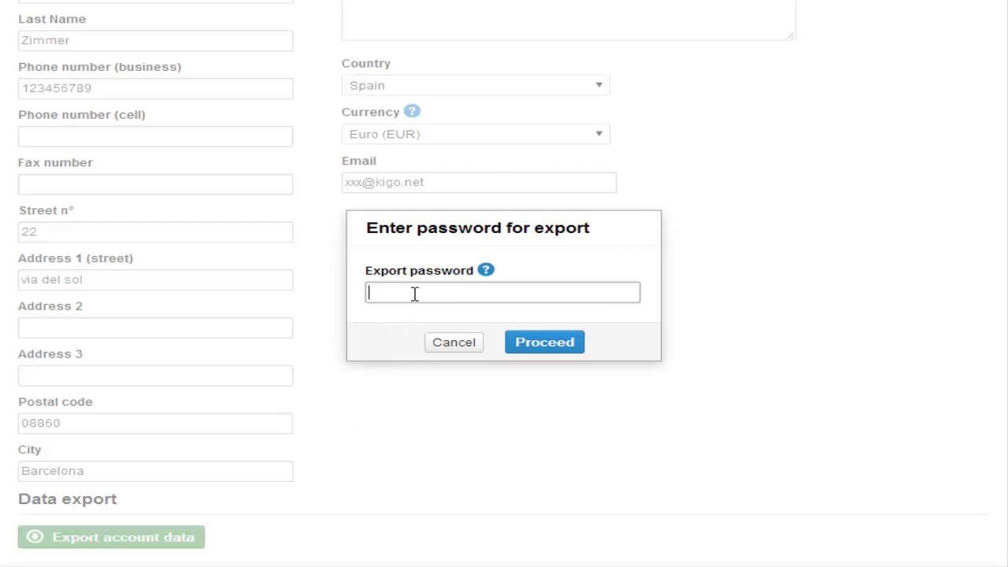
left_click(460, 342)
scroll(770, 335, "up", 7)
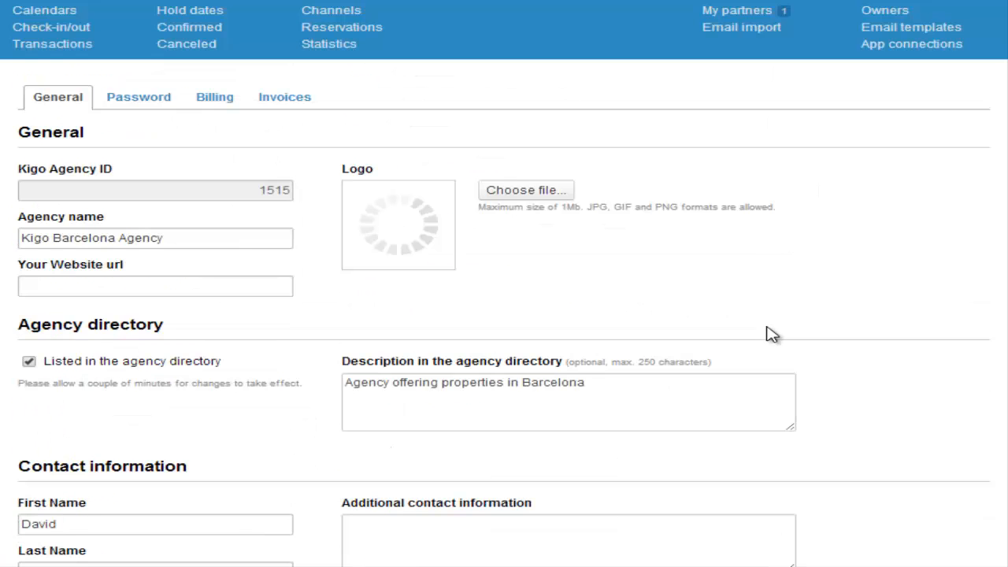
View the Password, Billing and Invoices sections: no billing address and no invoices issued.
left_click(146, 102)
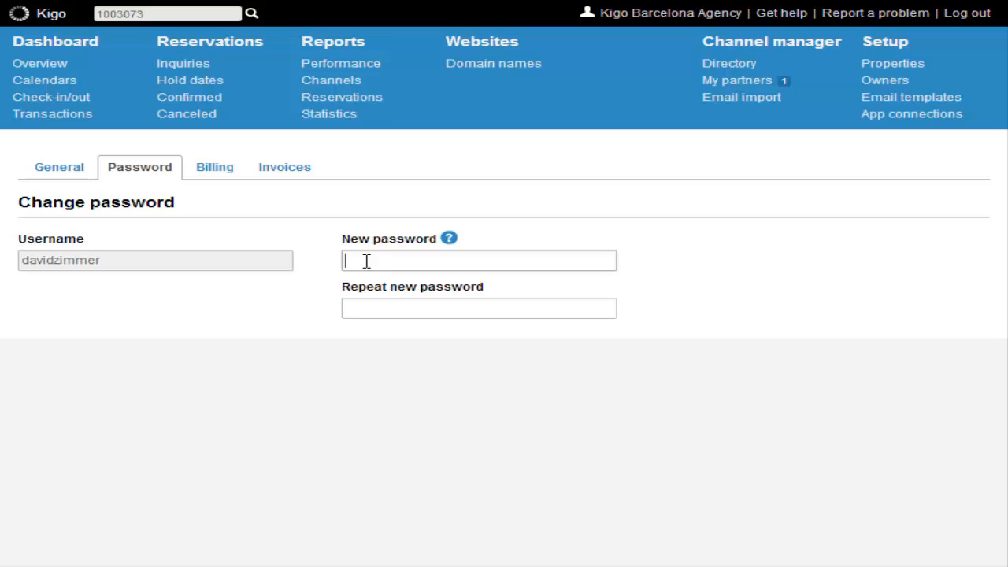
left_click(218, 172)
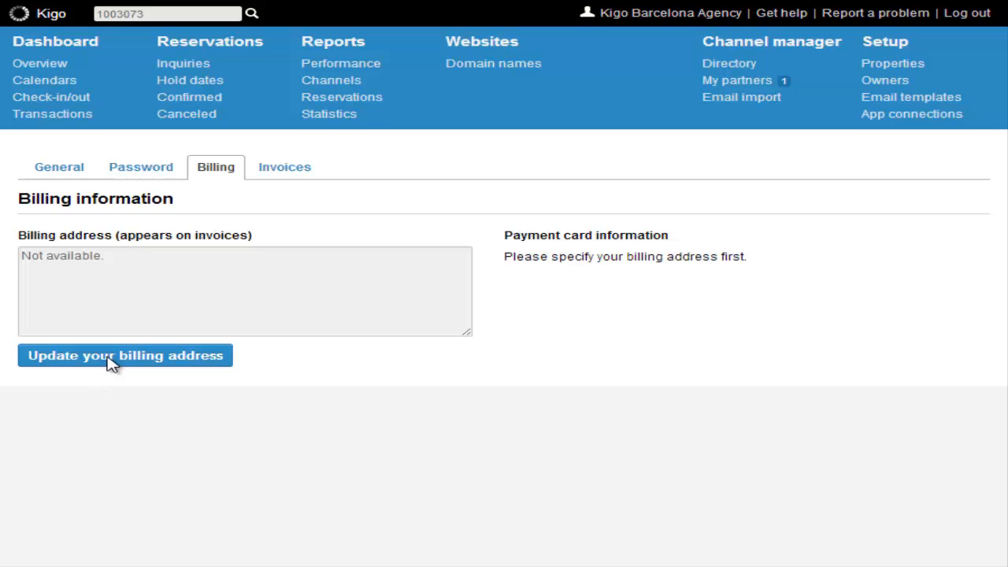
left_click(288, 172)
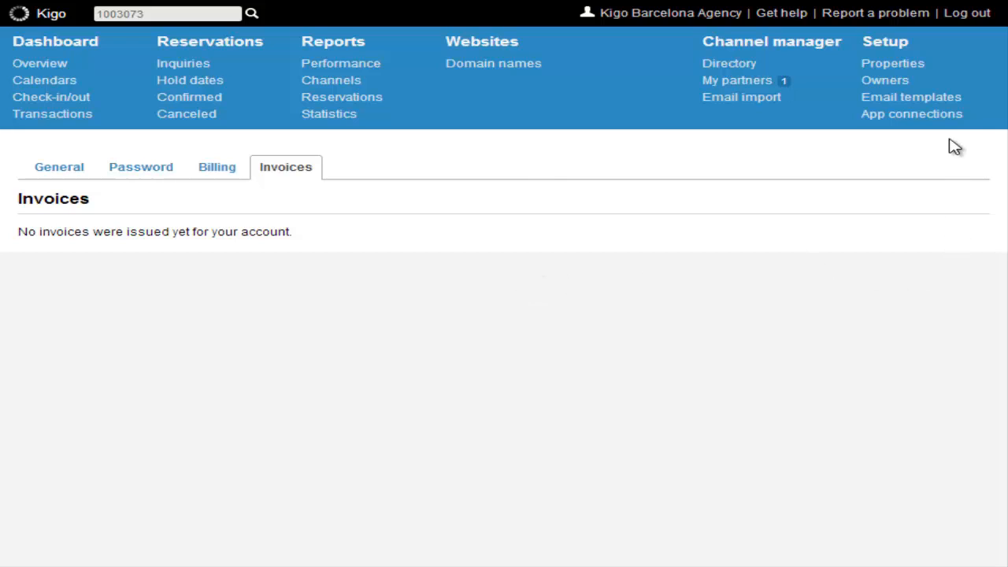
Search Owners for the new owner's e-mail and confirm creating a new owner account.
left_click(896, 84)
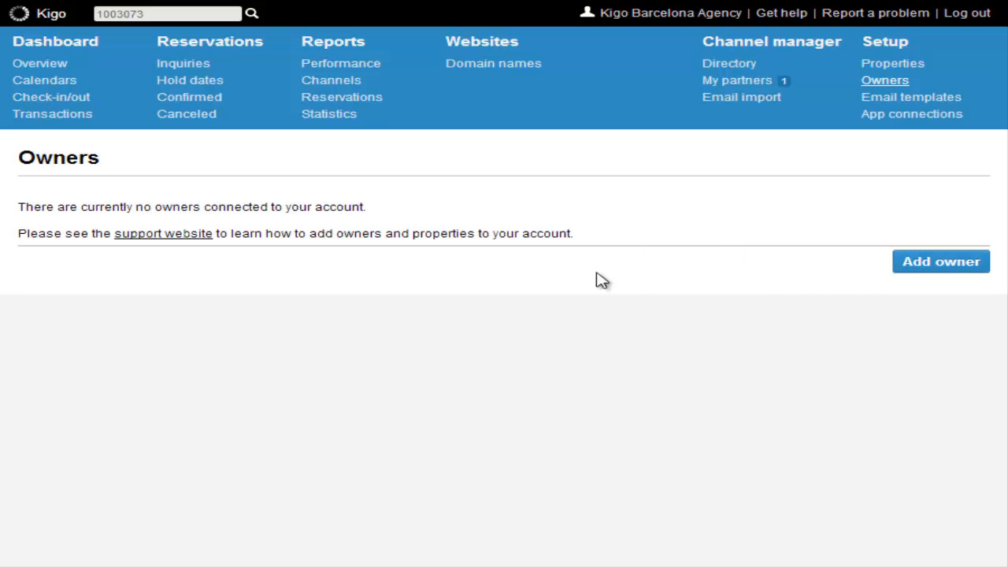
left_click(941, 264)
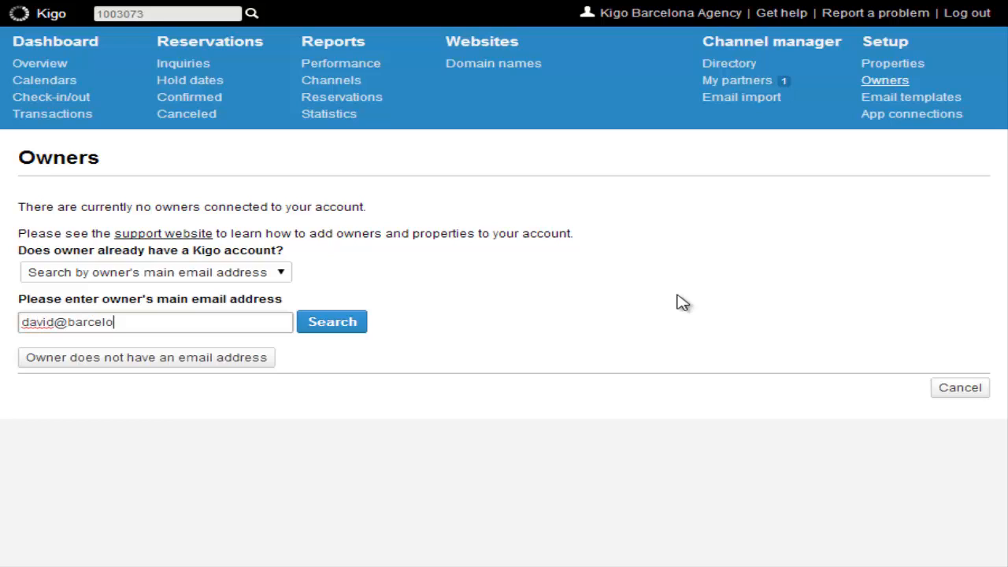
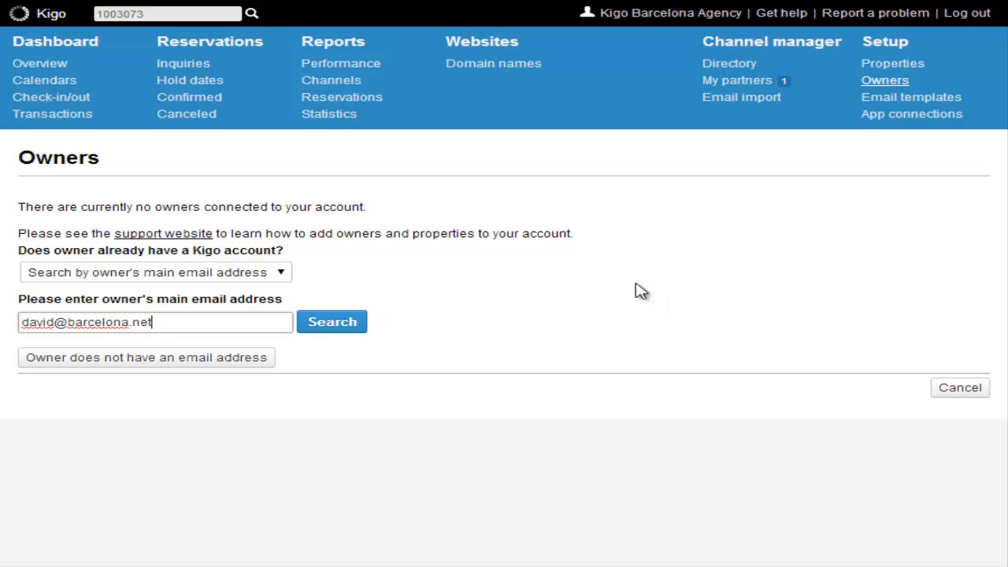
left_click(340, 327)
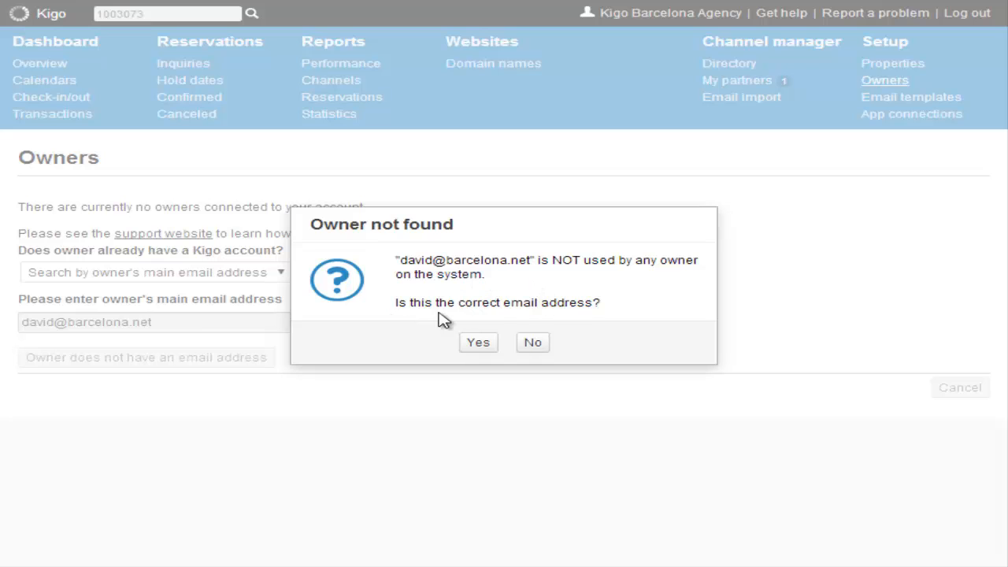
left_click(479, 347)
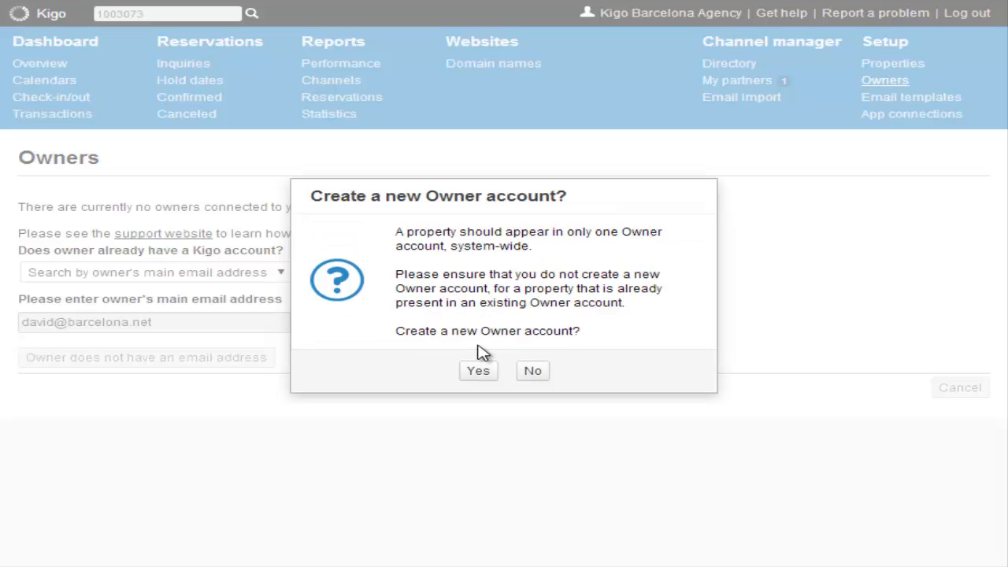
left_click(480, 371)
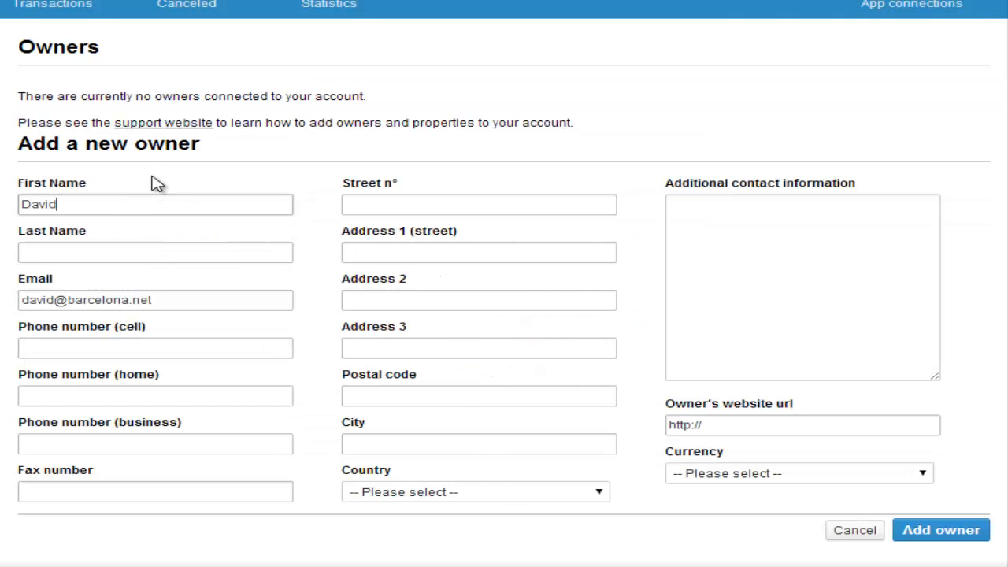
Enter the owner's last name, cell phone number, street number, street and city Barcelona.
key("Tab")
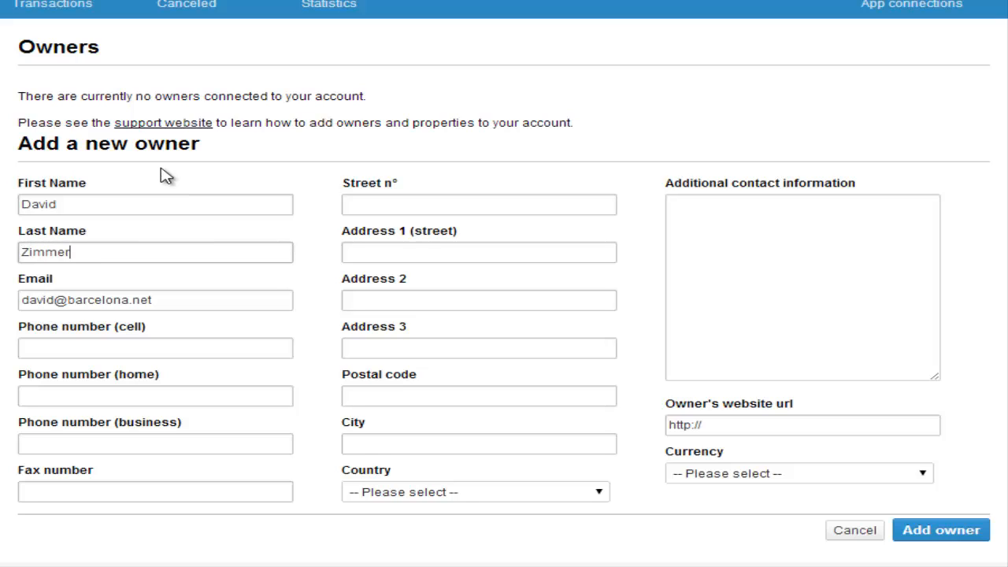
left_click(112, 347)
type("123456789")
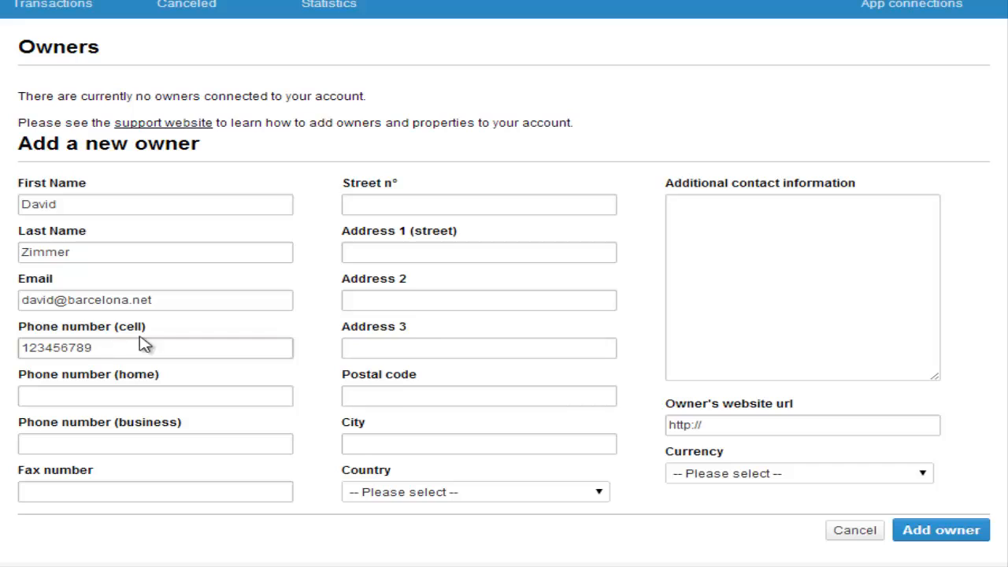
left_click(435, 204)
type("29")
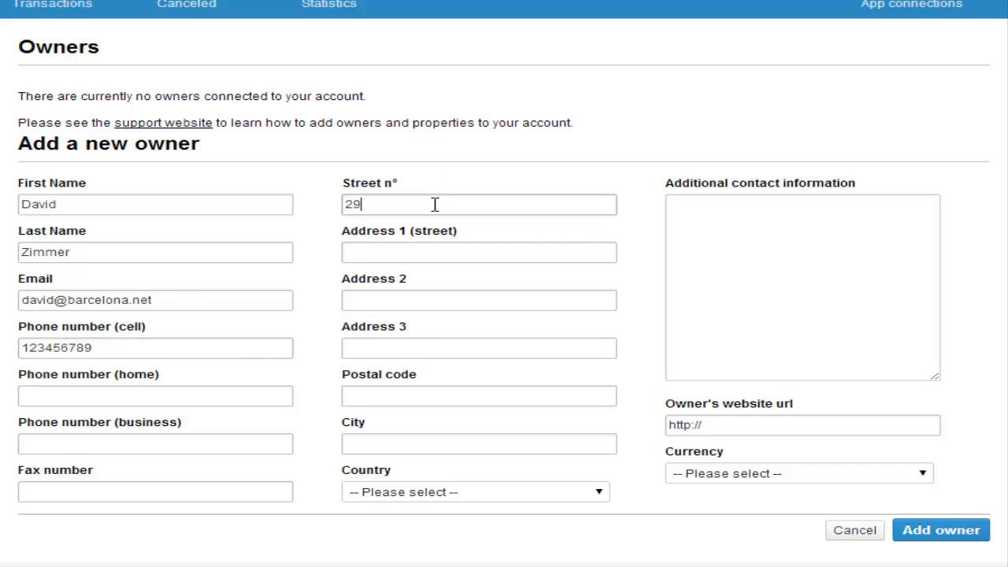
key("Tab")
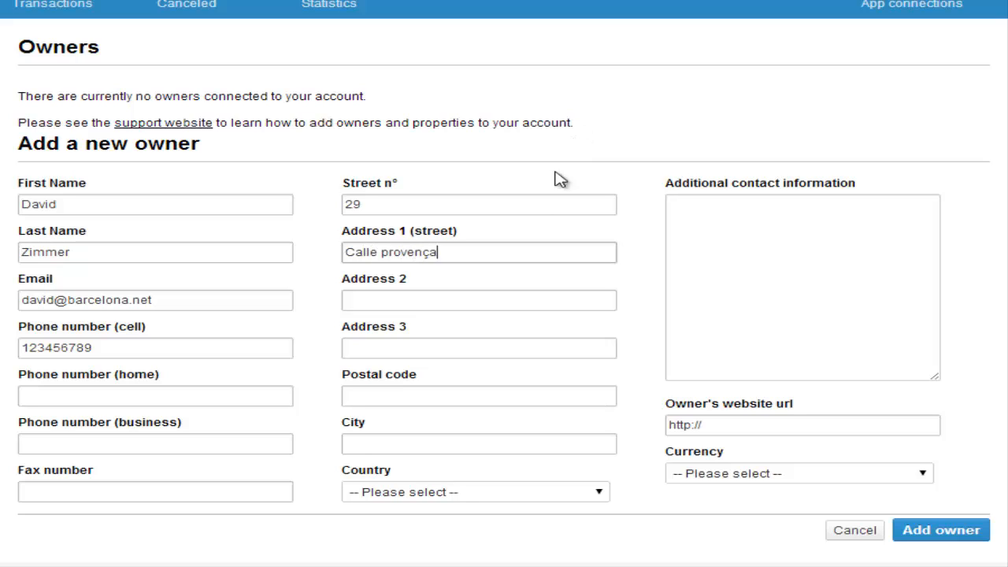
left_click(403, 437)
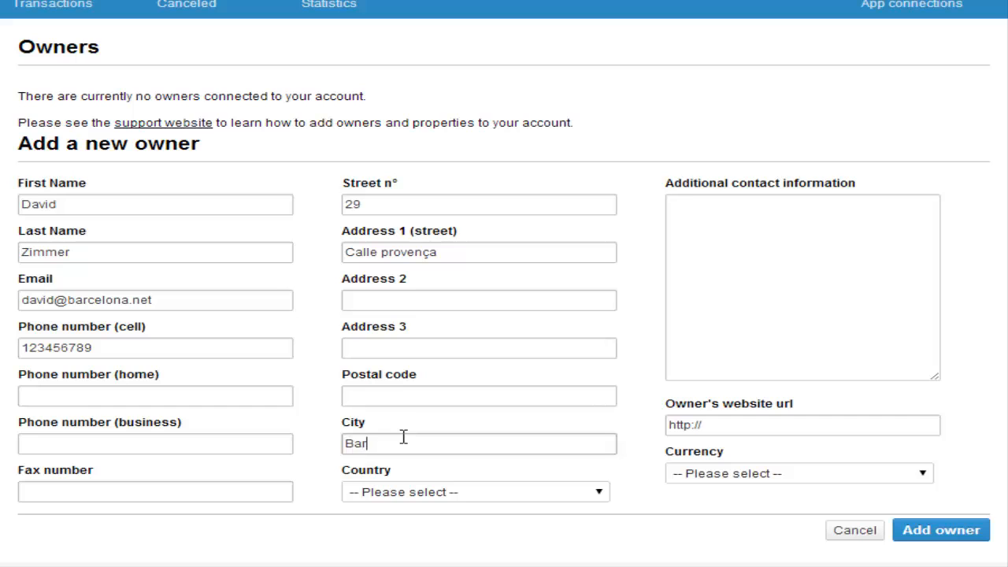
type("Barcelona")
Set country Spain and currency Euro (EUR), then save the owner without adding a property.
left_click(420, 496)
type("sp")
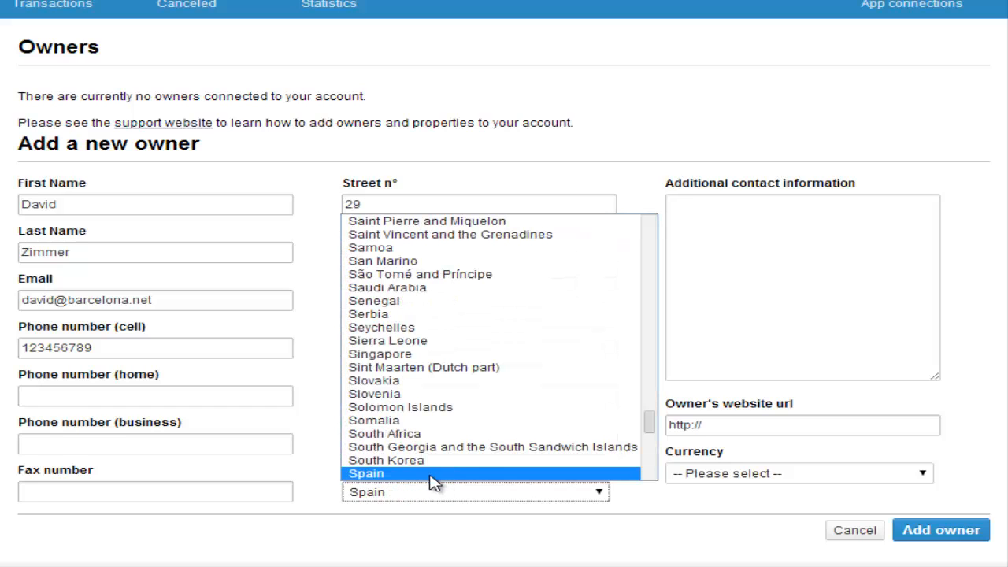
left_click(431, 475)
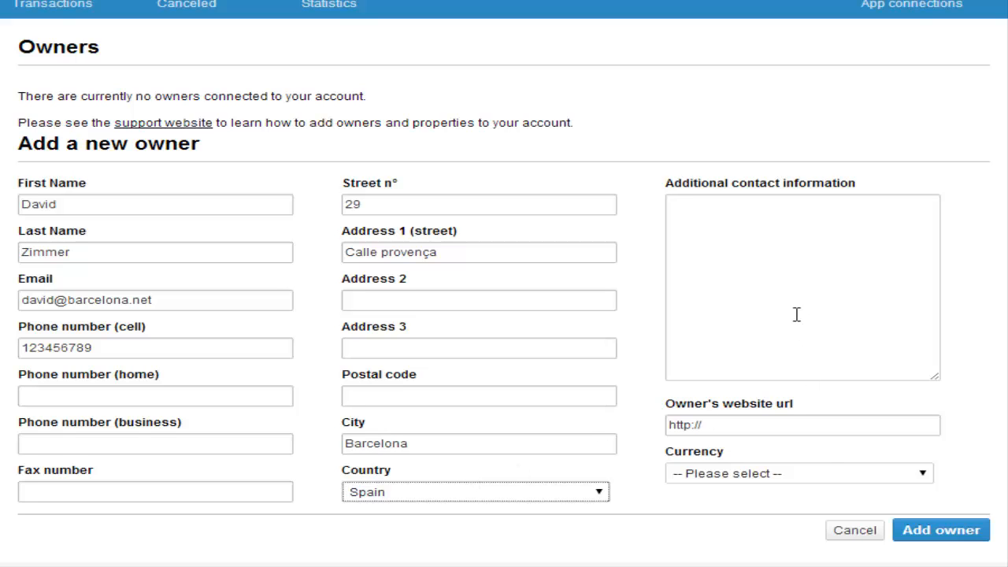
left_click(837, 481)
type("eu")
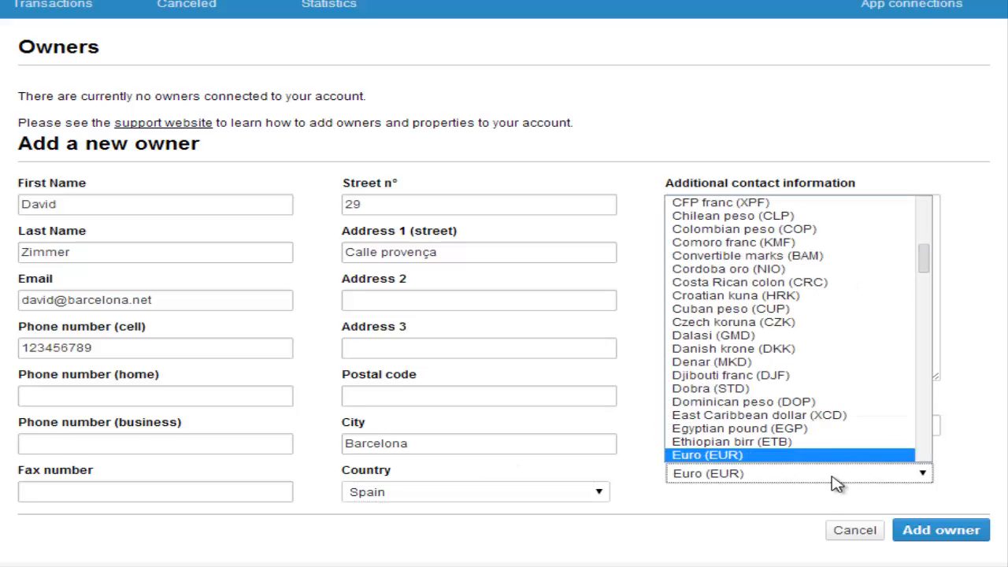
left_click(768, 456)
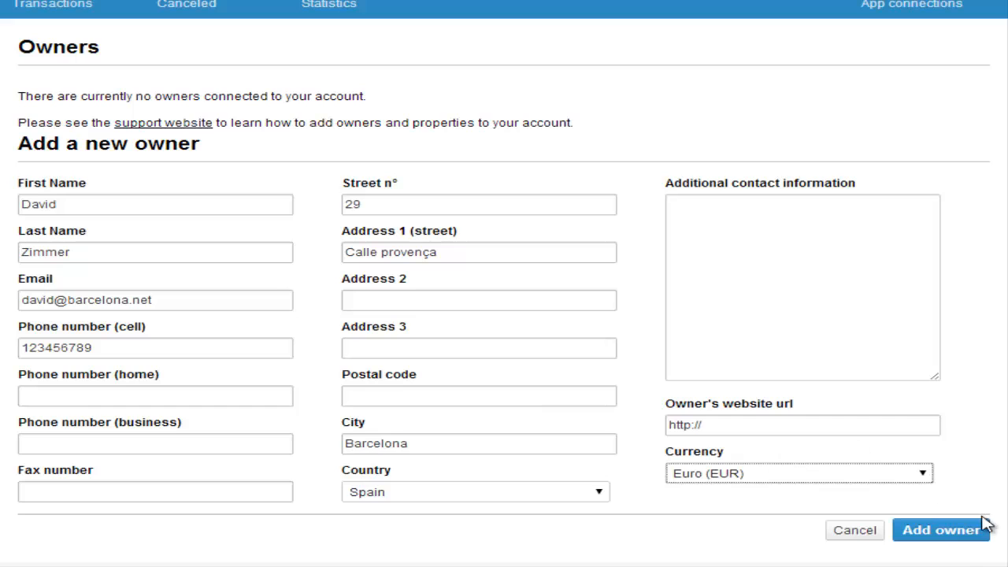
left_click(950, 538)
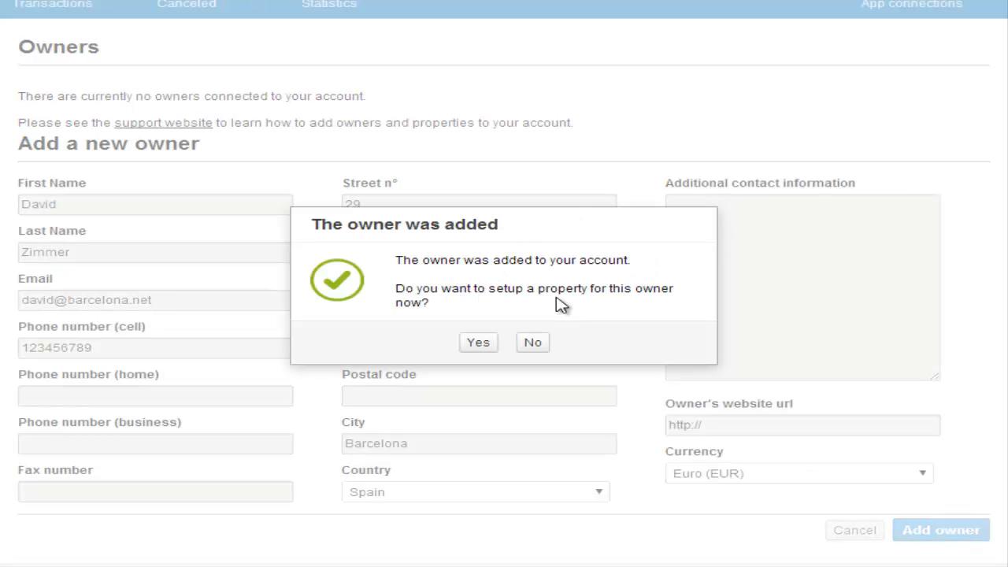
left_click(533, 344)
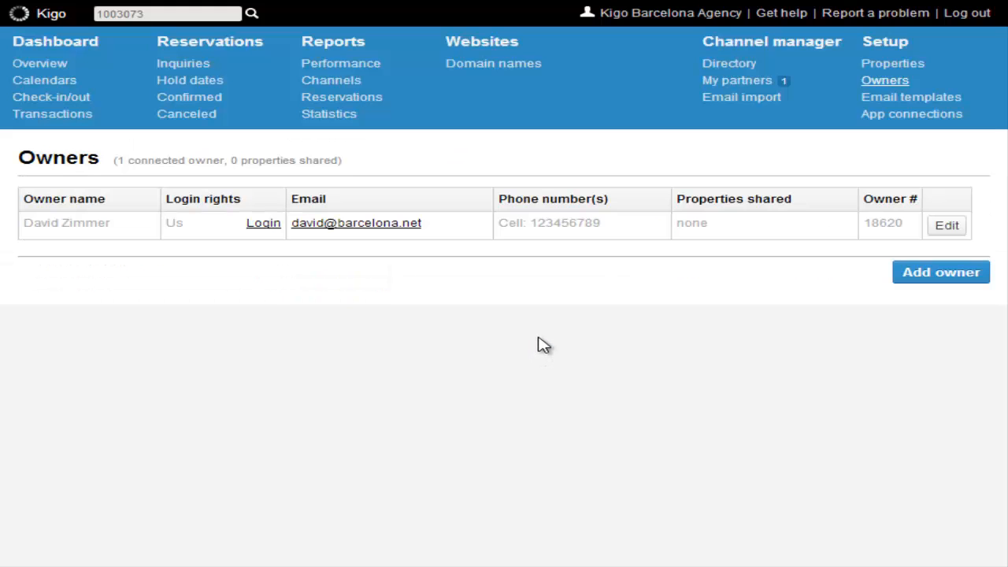
Log into the new owner's account, then open the owner's details for editing.
left_click(265, 226)
left_click(949, 227)
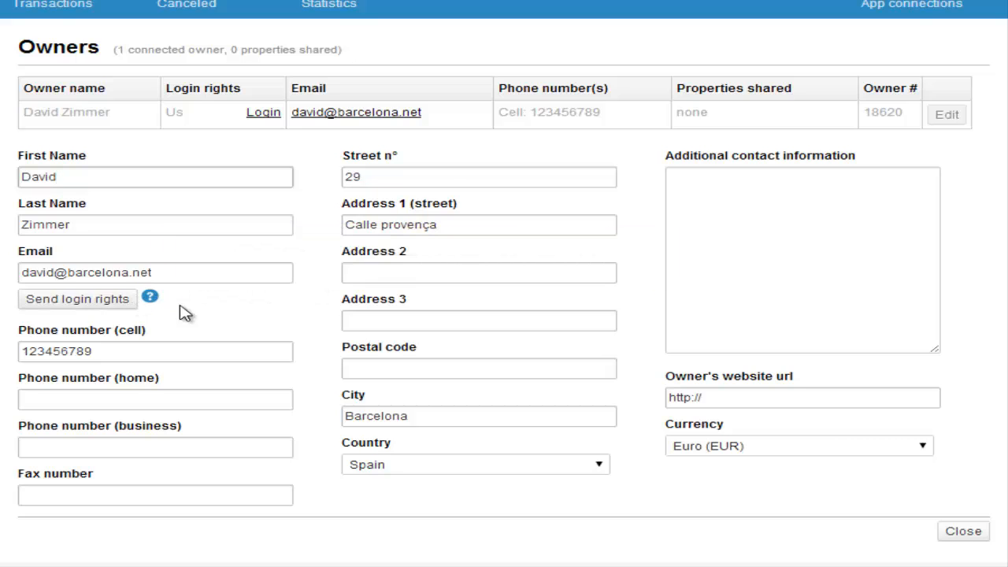
scroll(236, 319, "up", 2)
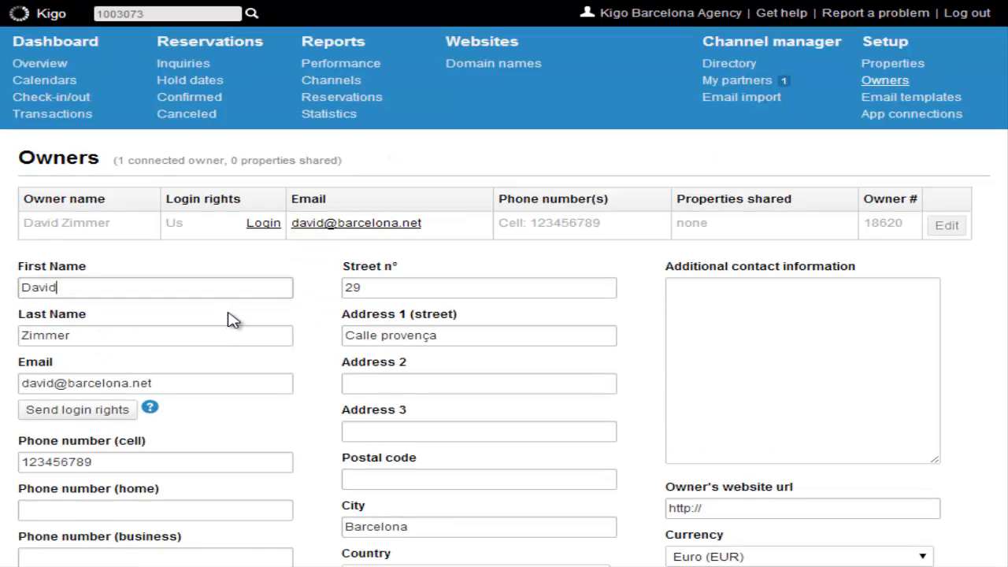
Start a new property under Setup > Properties, assigning it to the new owner.
left_click(897, 64)
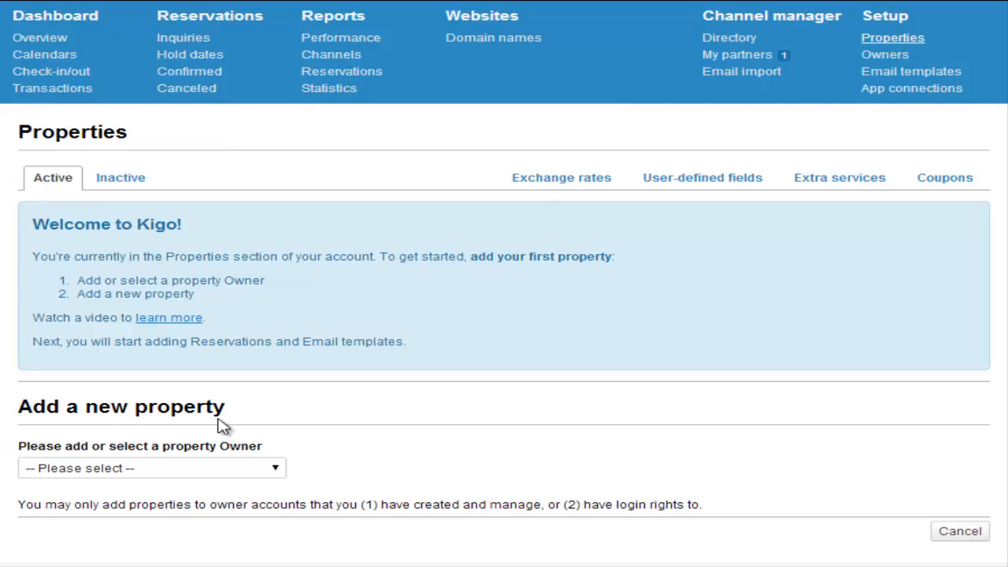
left_click(275, 471)
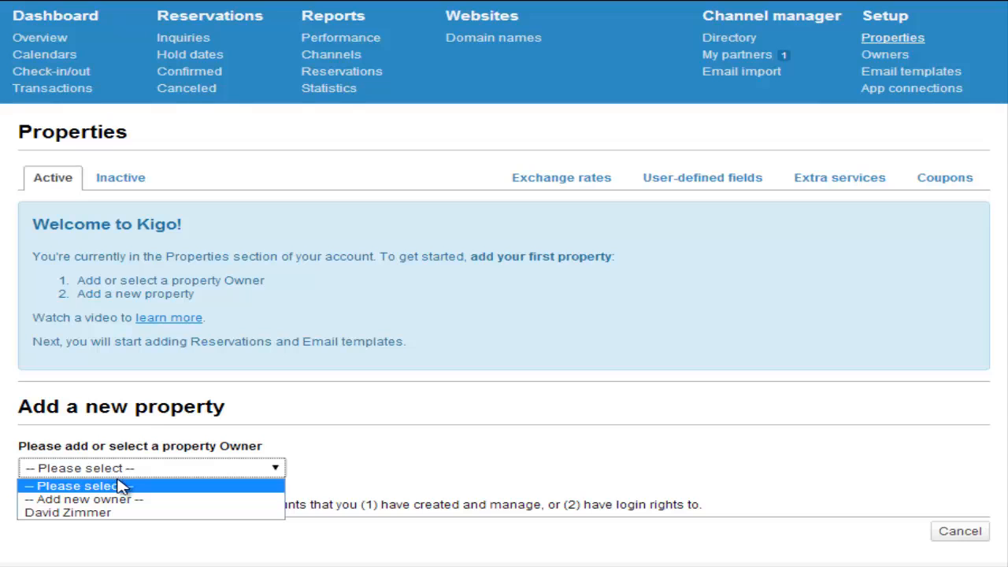
left_click(101, 518)
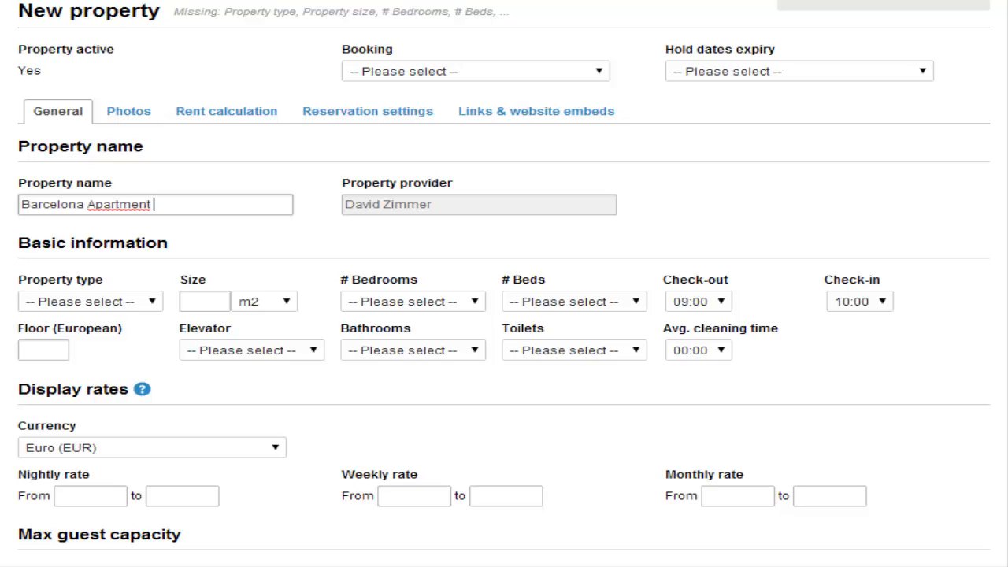
Set property type Bed and breakfast, size 50 m2, 2 bedrooms and 3 beds.
scroll(149, 218, "down", 1)
left_click(150, 214)
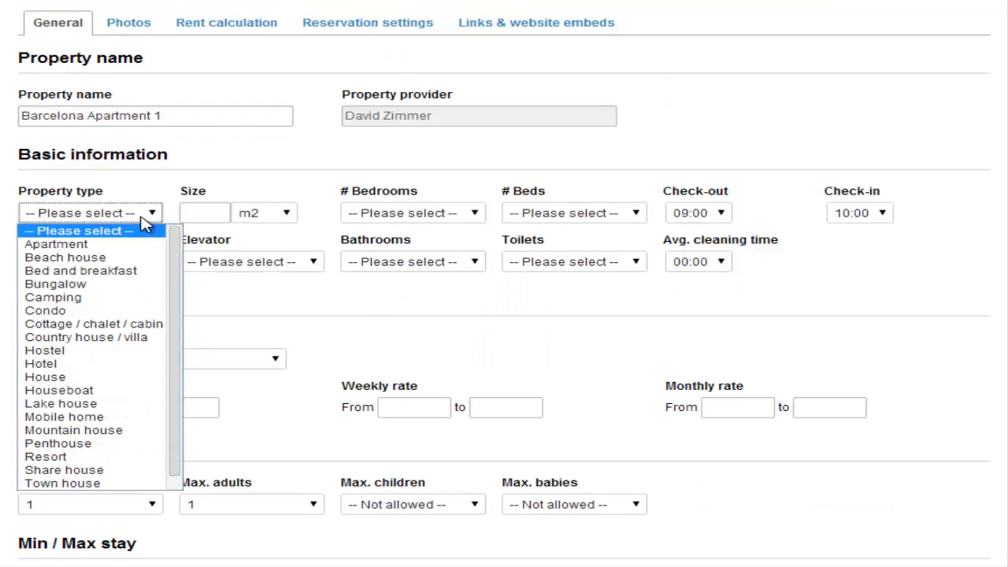
left_click(88, 271)
left_click(202, 212)
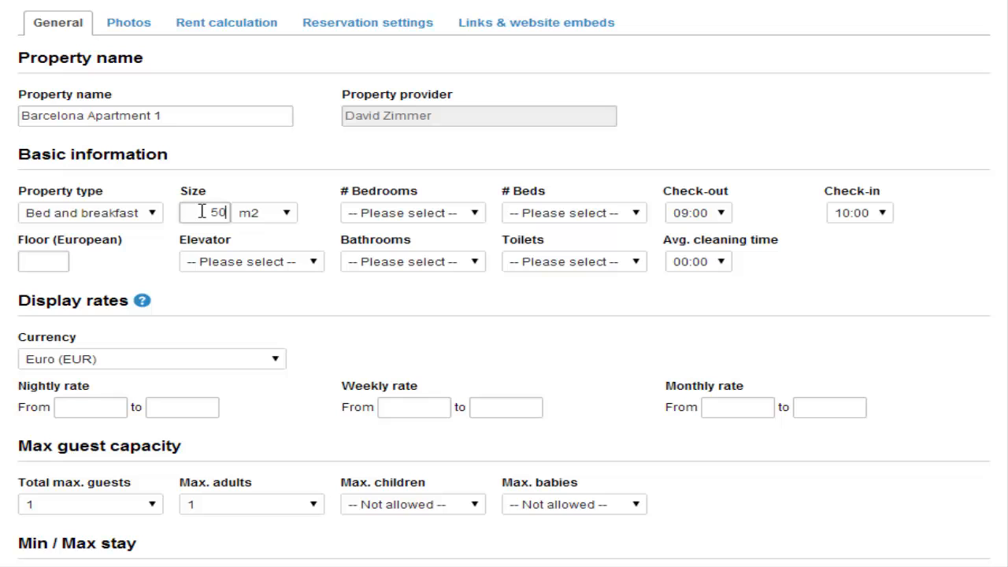
left_click(405, 213)
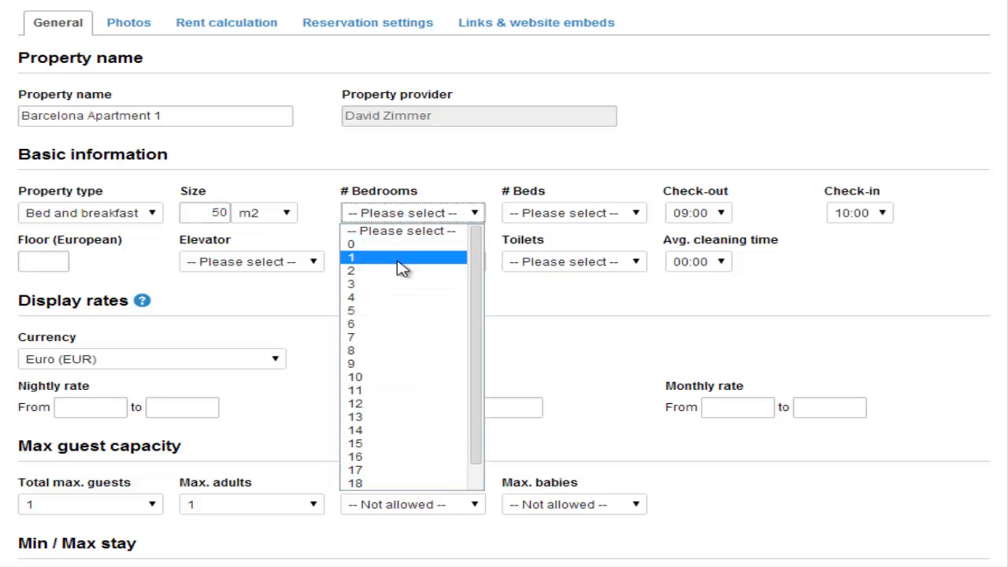
left_click(398, 271)
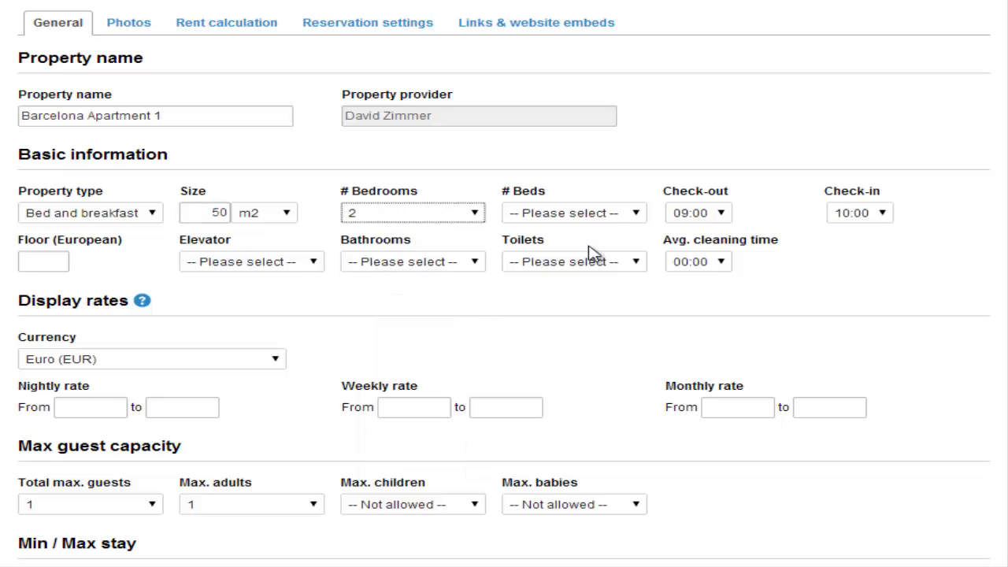
left_click(599, 219)
right_click(596, 214)
left_click(567, 218)
left_click(571, 221)
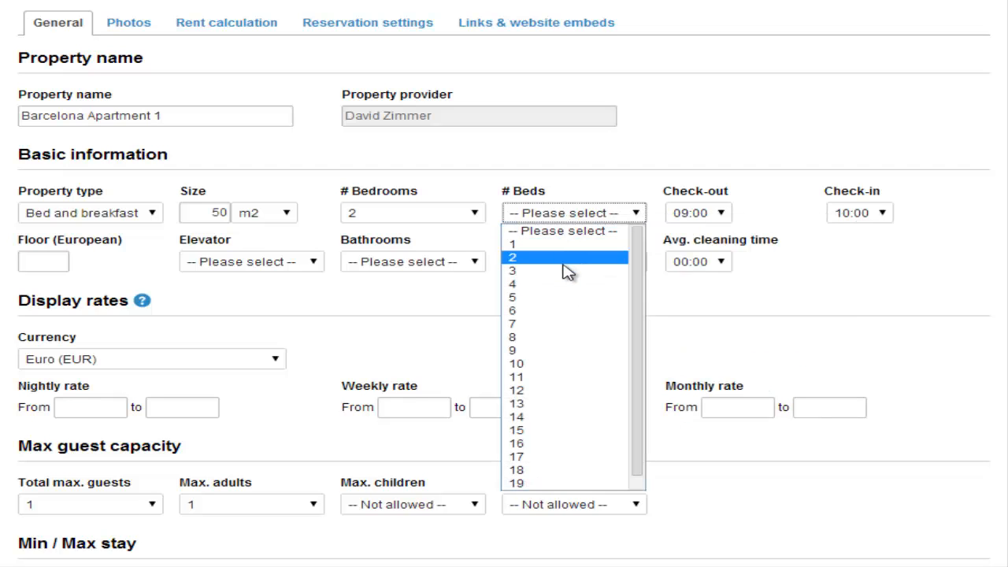
left_click(572, 270)
Make the three beds a King, a Queen and a Single.
left_click(532, 223)
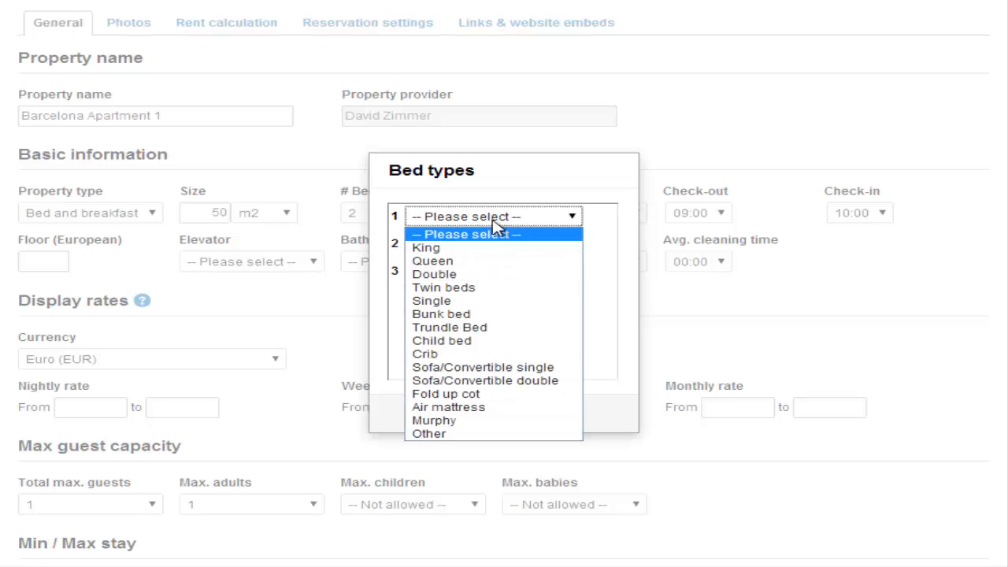
left_click(479, 250)
left_click(486, 251)
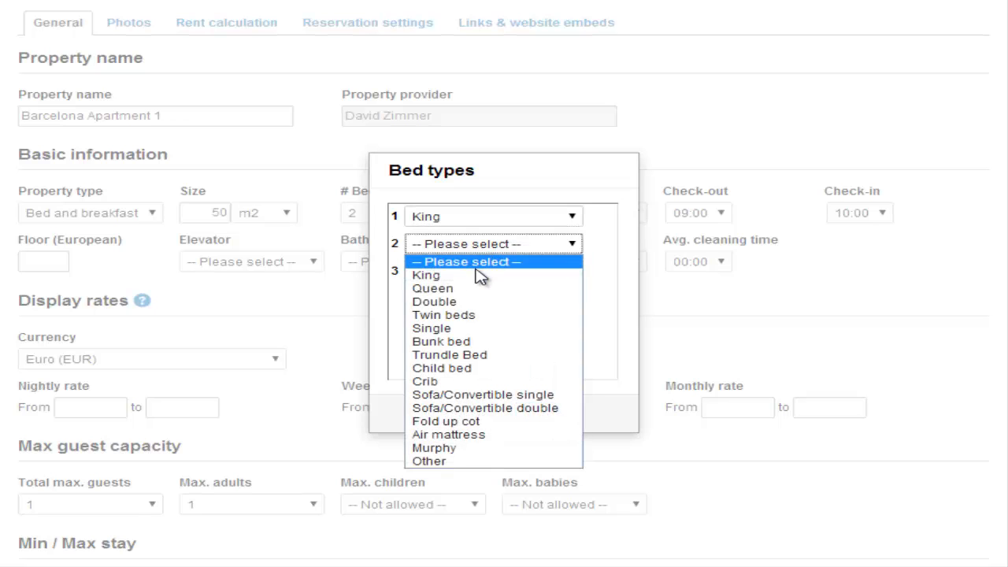
left_click(479, 291)
left_click(478, 276)
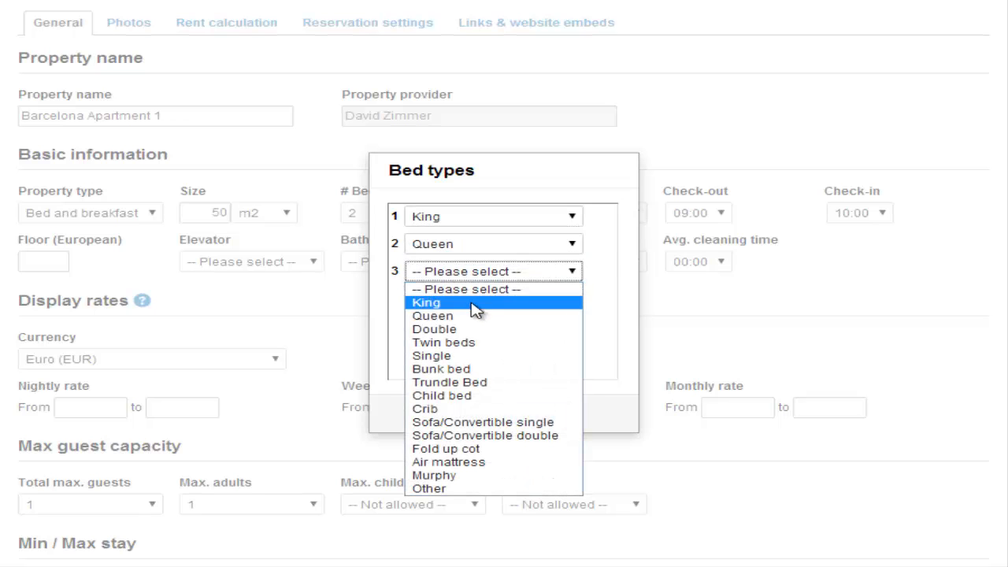
left_click(476, 361)
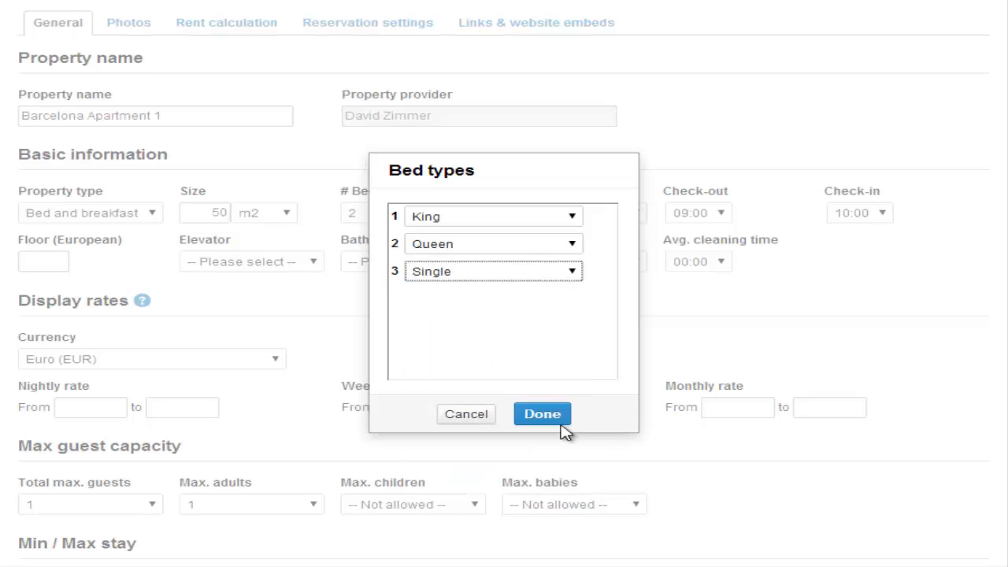
left_click(550, 418)
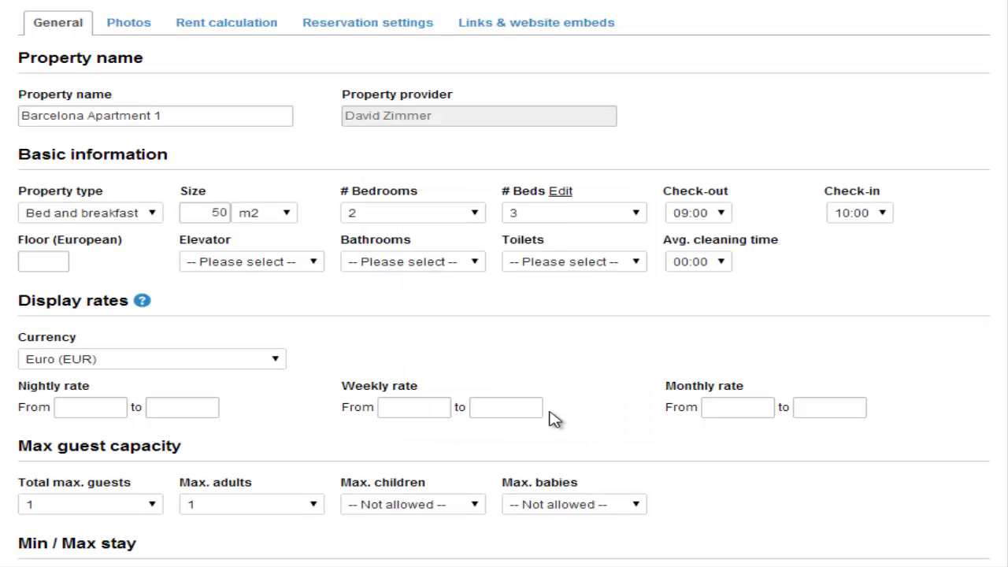
Set check-out to 11:00, check-in to 14:00 and average cleaning time to 01:00.
left_click(721, 215)
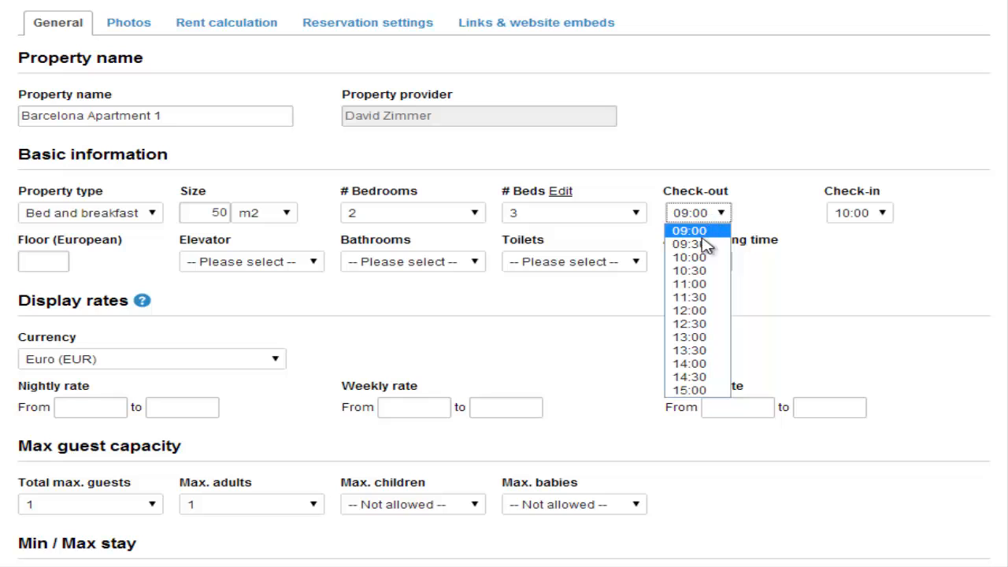
left_click(697, 285)
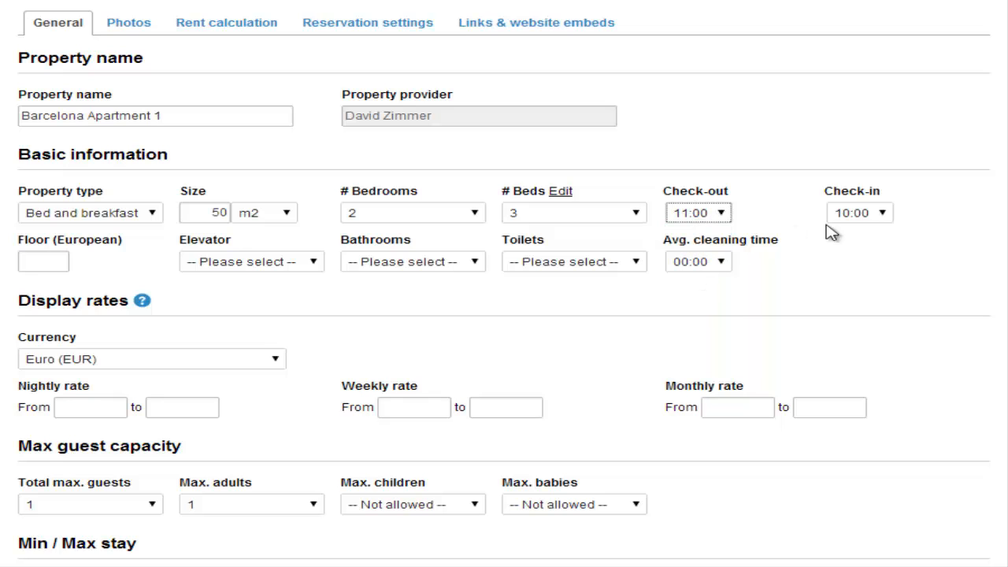
left_click(882, 215)
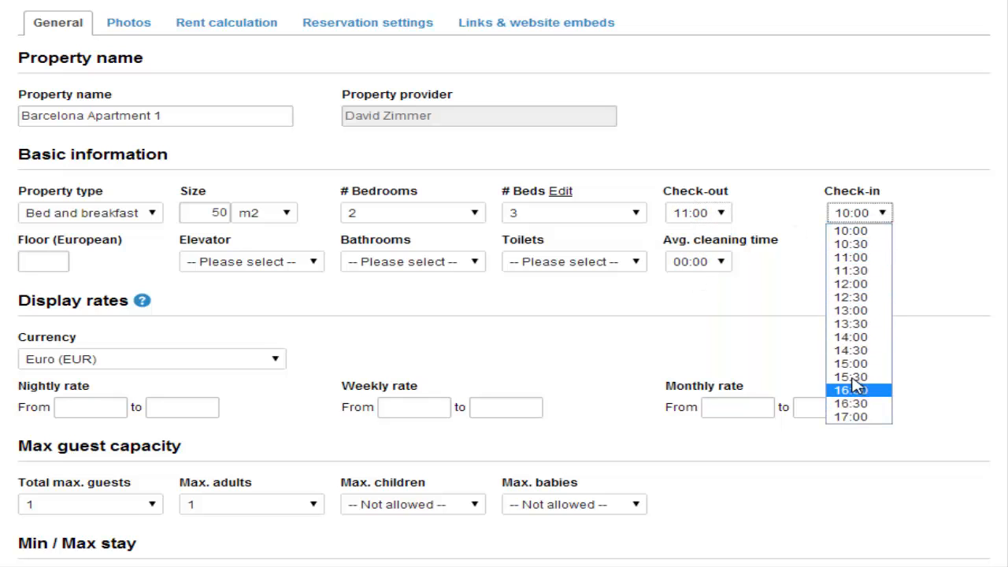
left_click(855, 337)
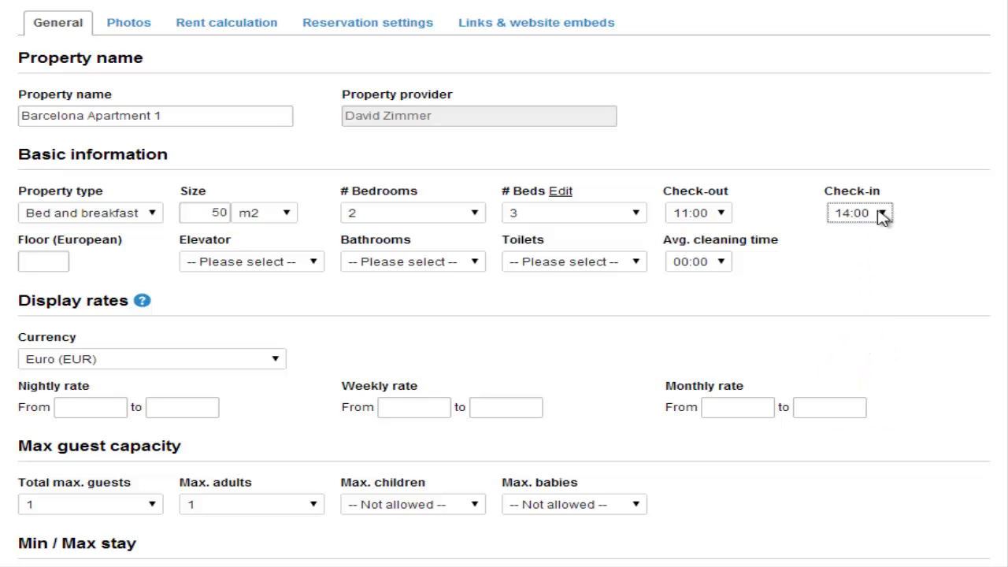
left_click(719, 264)
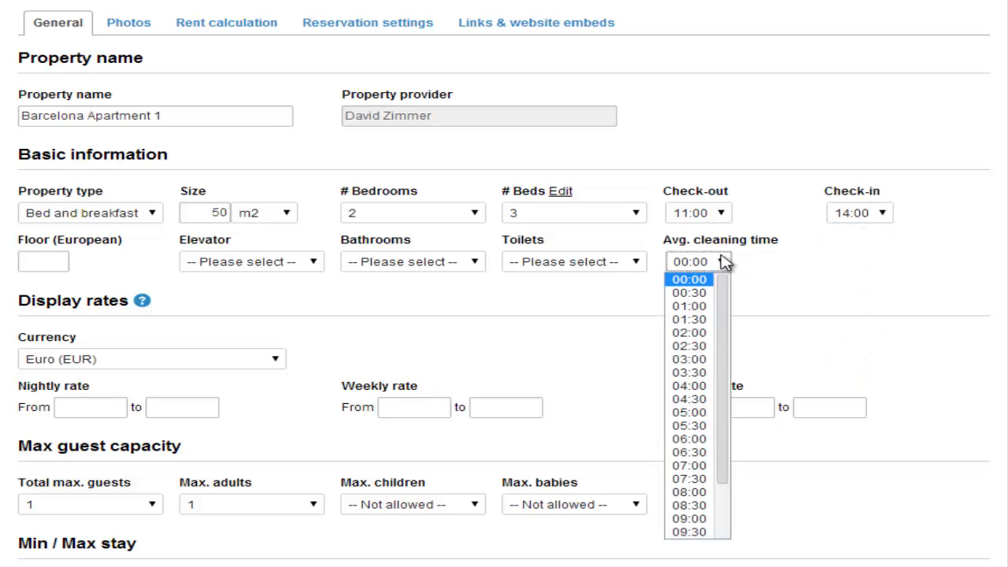
left_click(696, 308)
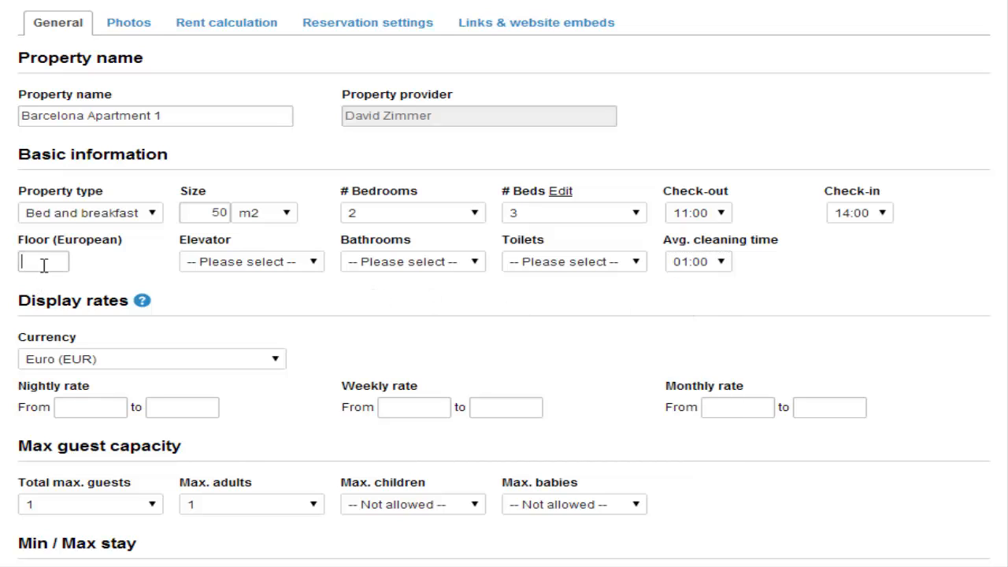
Mark the building as having an elevator, with 1 bathroom and 1 toilet.
left_click(264, 263)
left_click(240, 306)
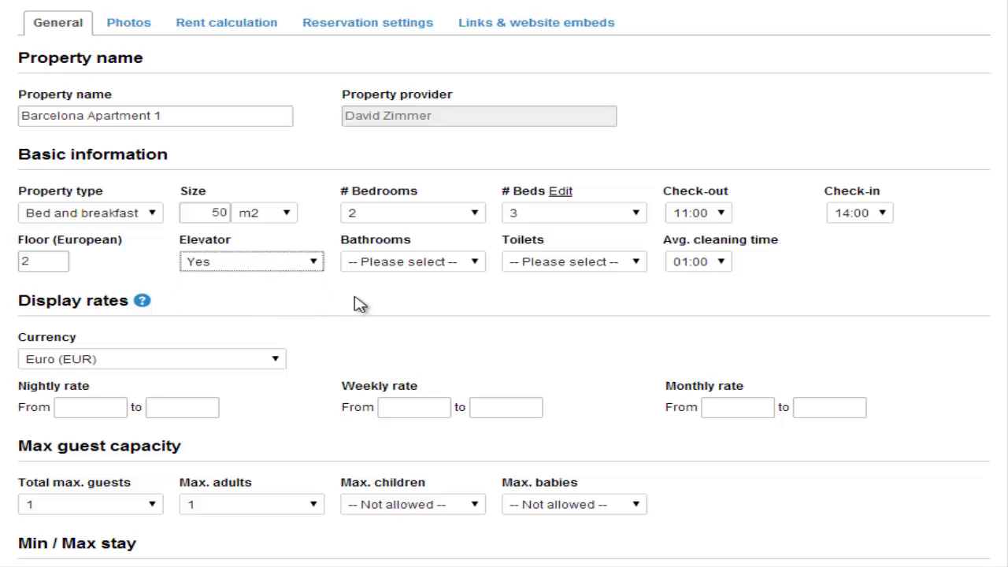
left_click(447, 268)
left_click(416, 307)
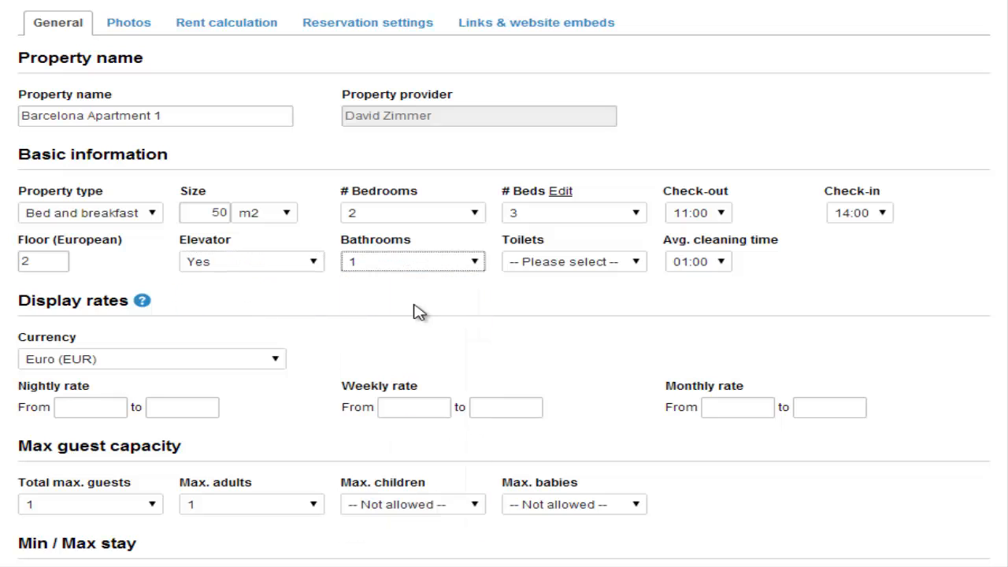
left_click(607, 267)
left_click(570, 306)
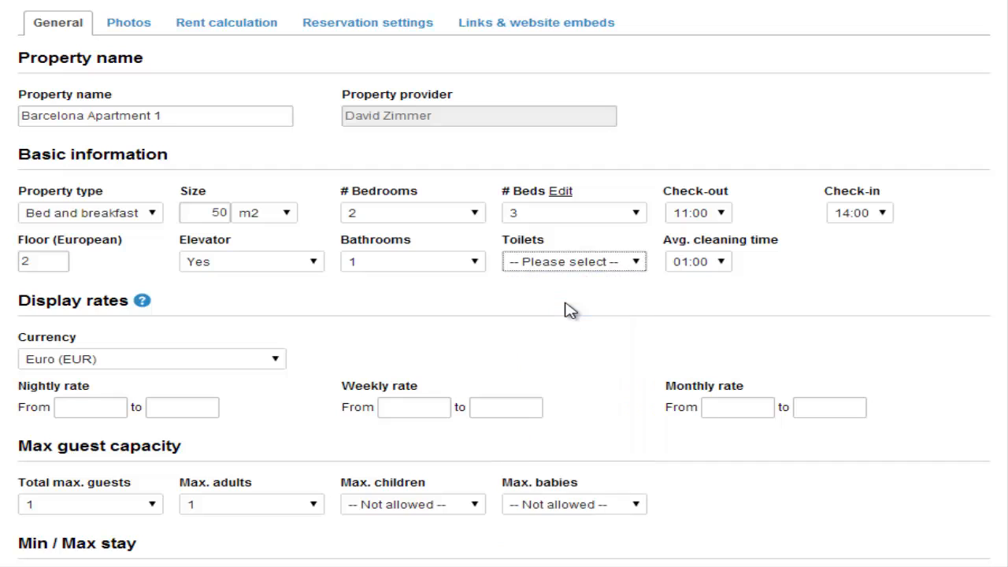
Enter rates of 50–90 nightly, 500–700 weekly and 2000–2500 monthly in euros.
scroll(513, 318, "down", 1)
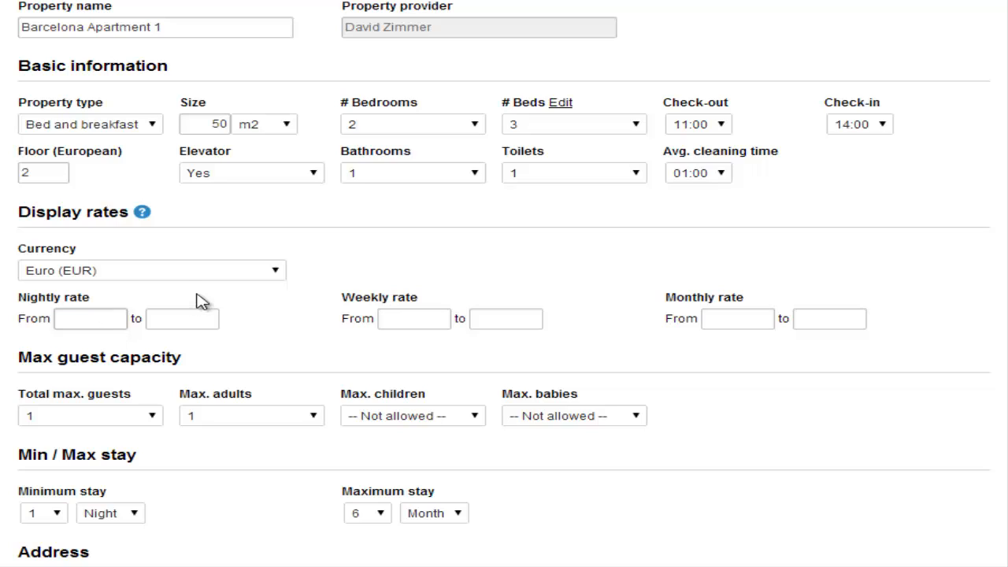
type("50")
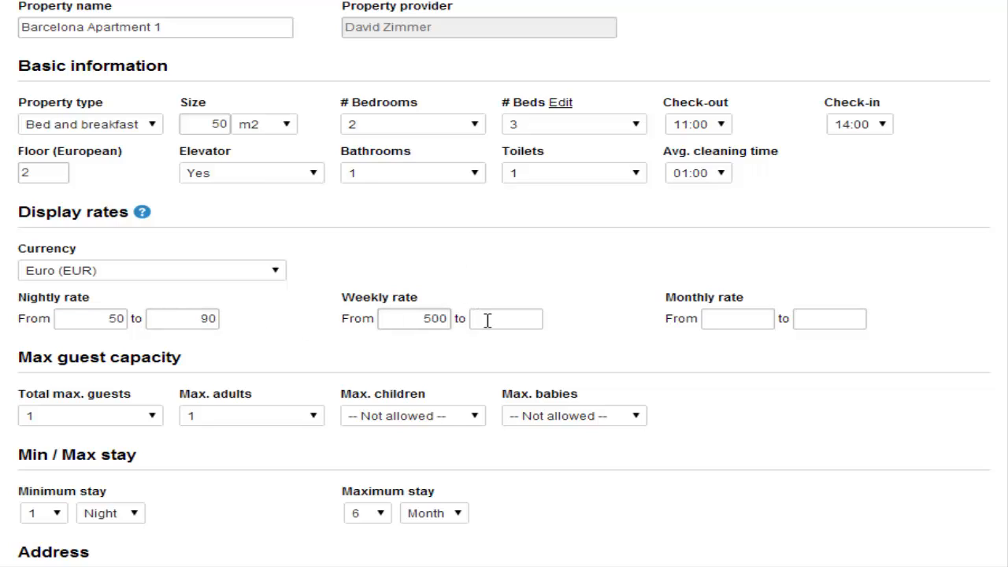
left_click(770, 311)
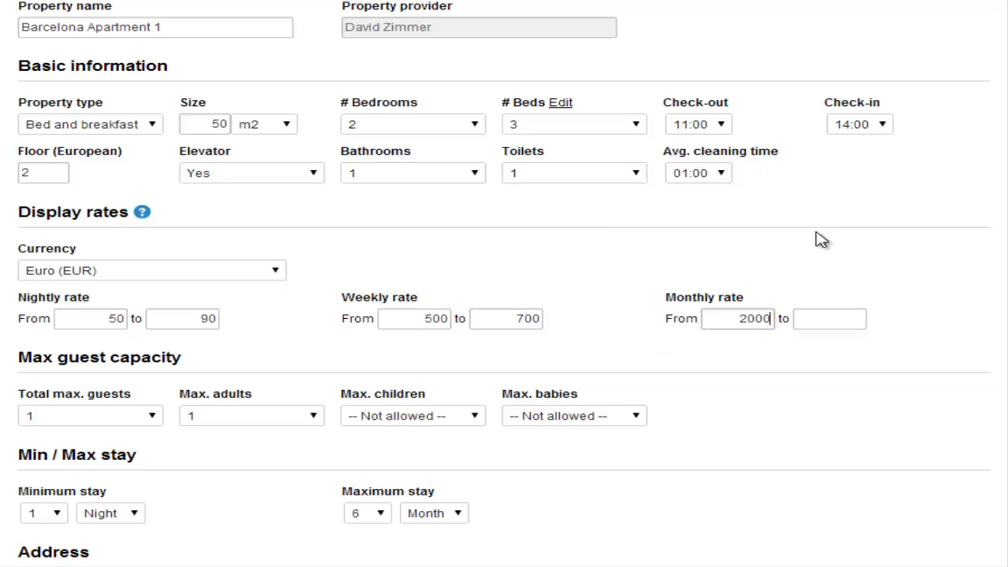
left_click(828, 326)
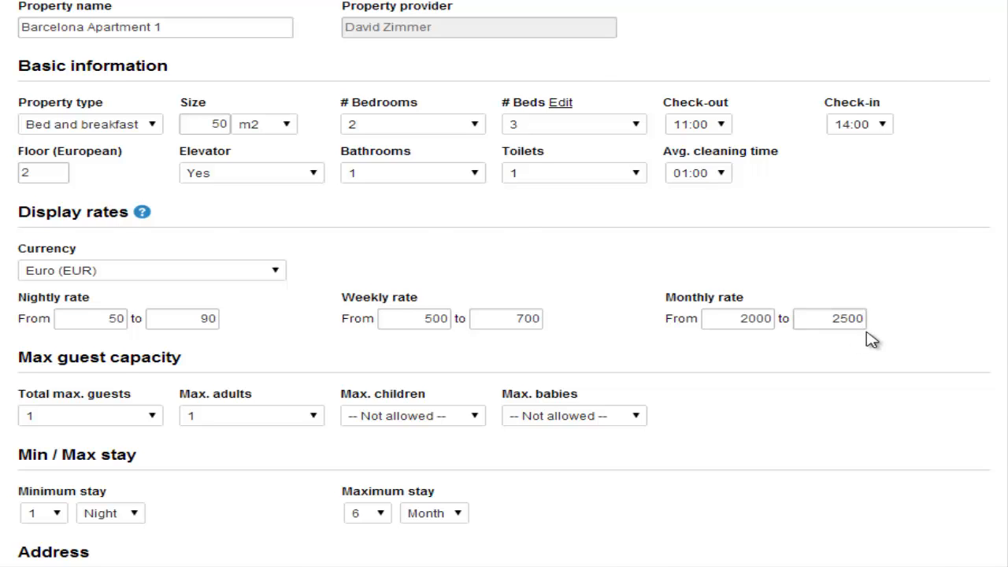
scroll(869, 338, "down", 2)
Allow up to 5 guests in total and keep the minimum stay at 1 night.
left_click(106, 241)
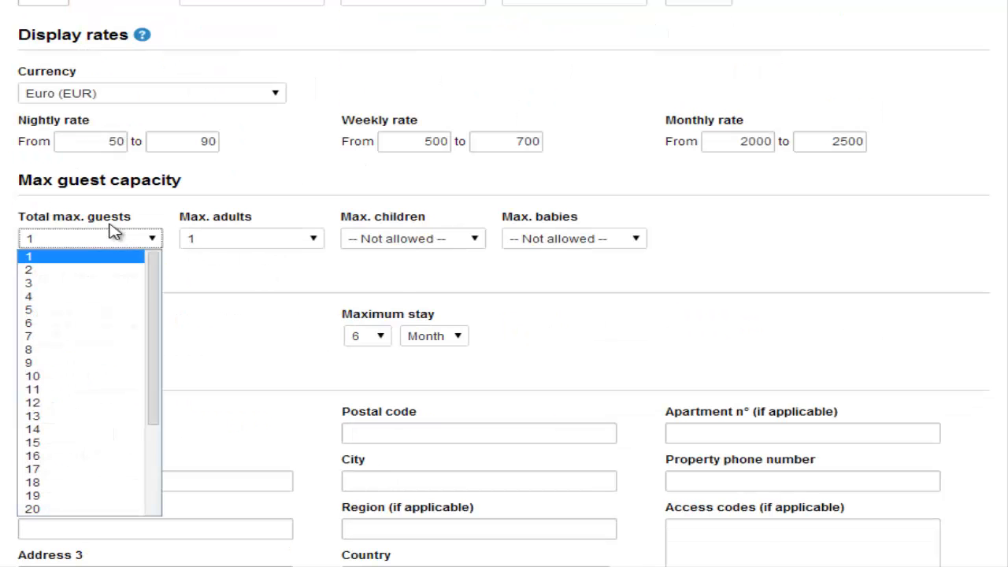
left_click(61, 310)
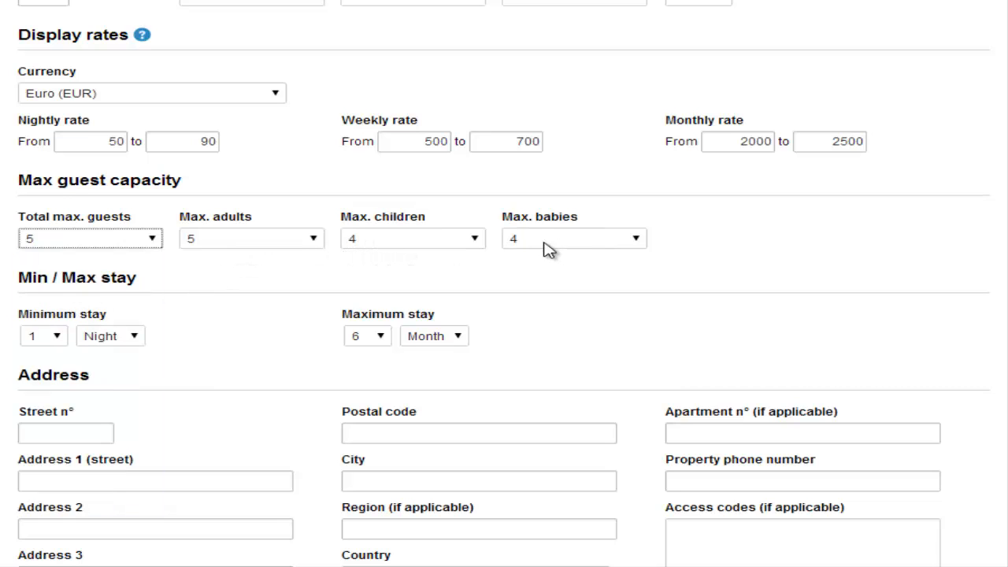
left_click(58, 339)
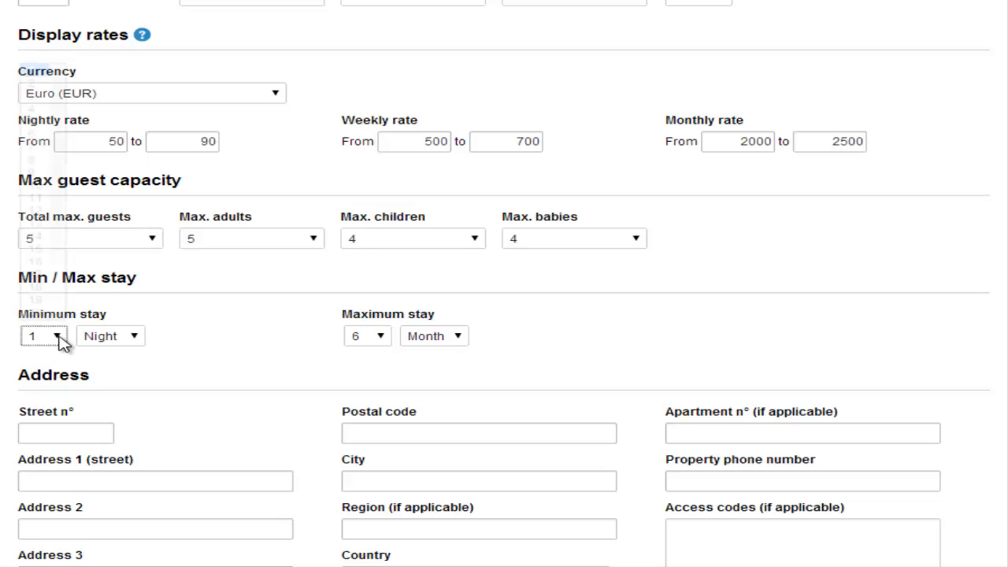
left_click(165, 314)
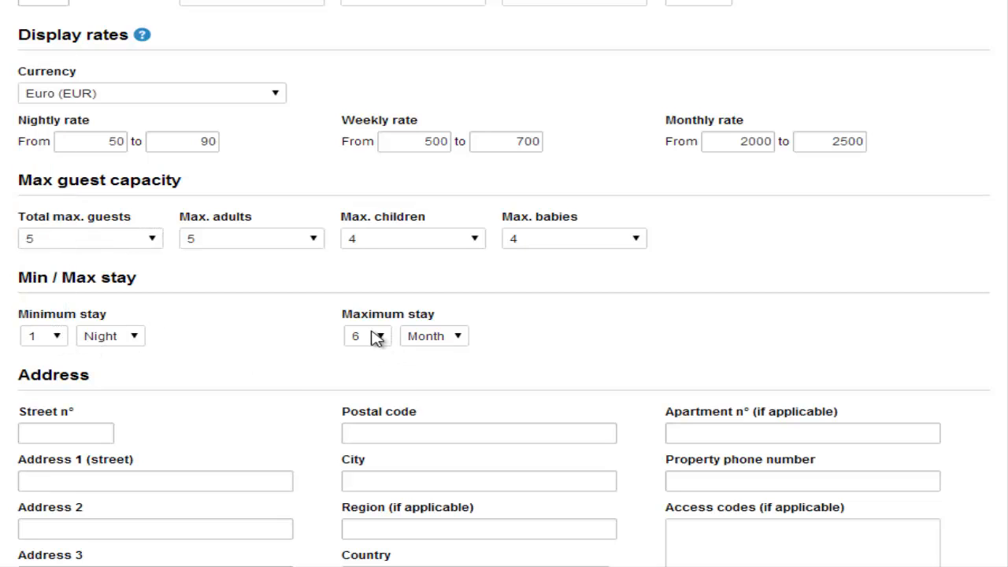
scroll(4, 334, "down", 3)
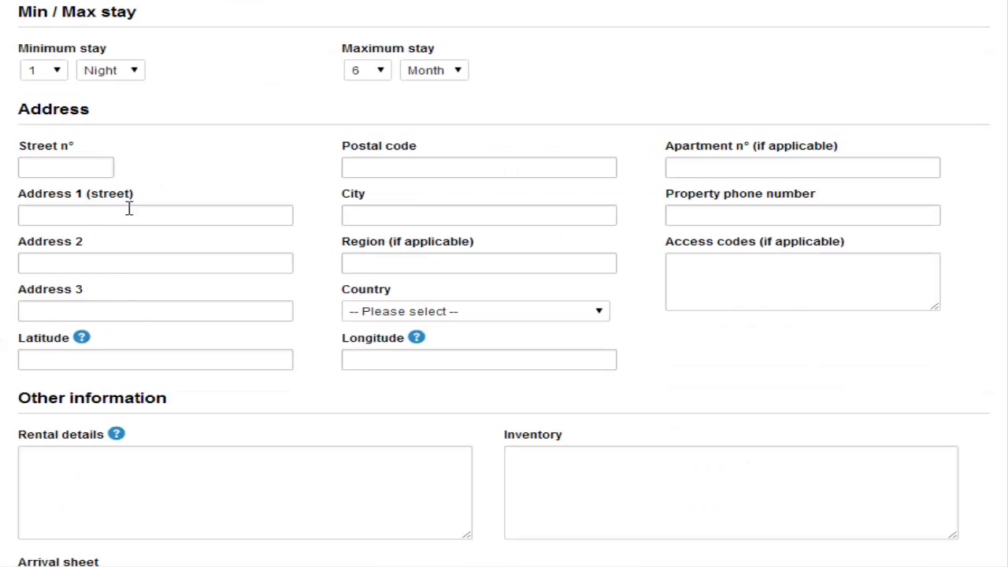
left_click(602, 315)
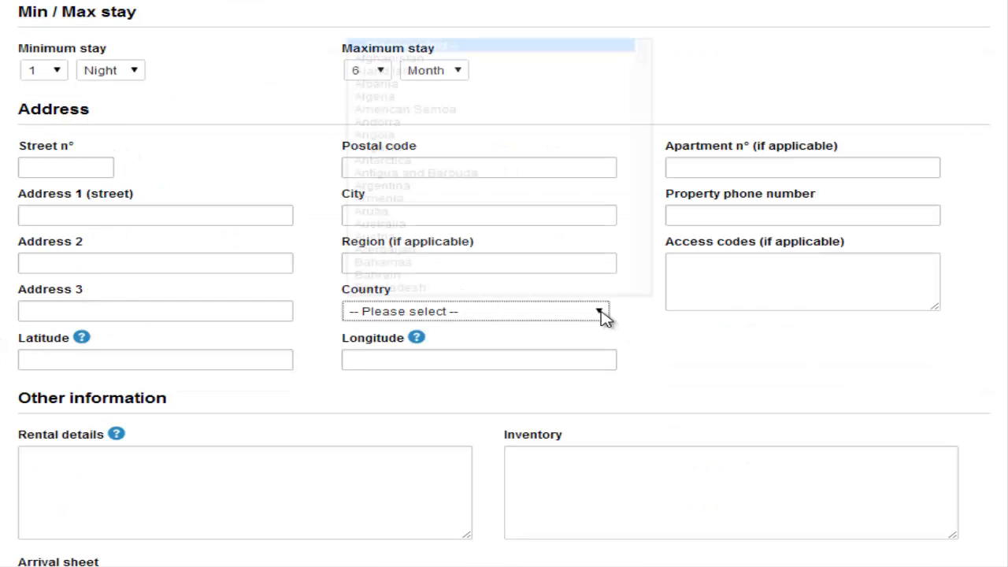
type("spain")
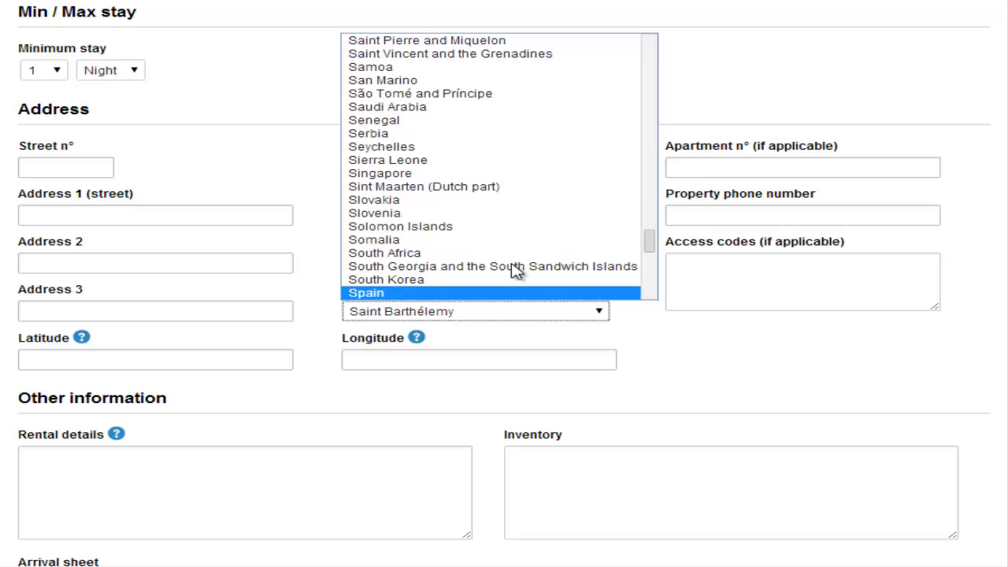
left_click(425, 296)
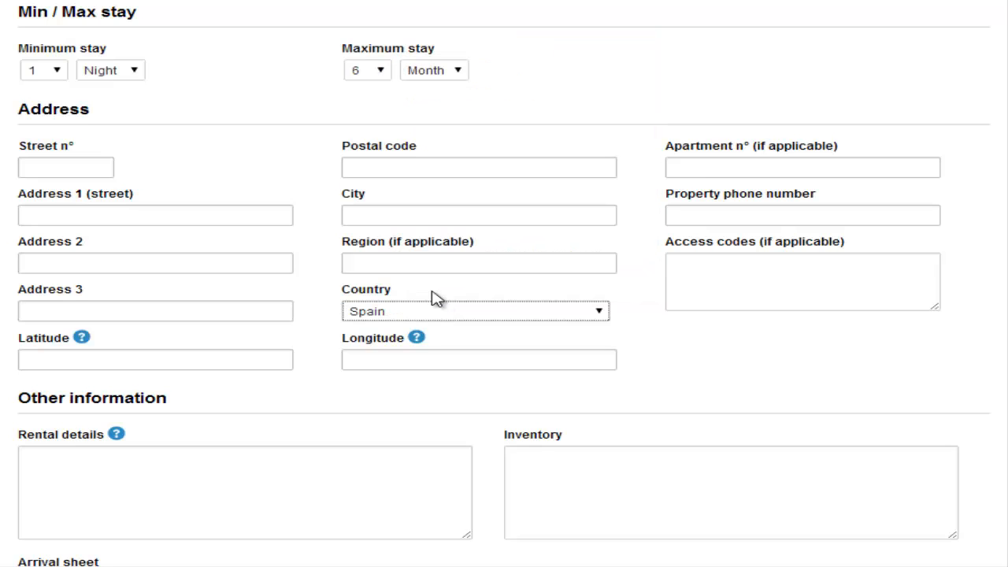
left_click(413, 212)
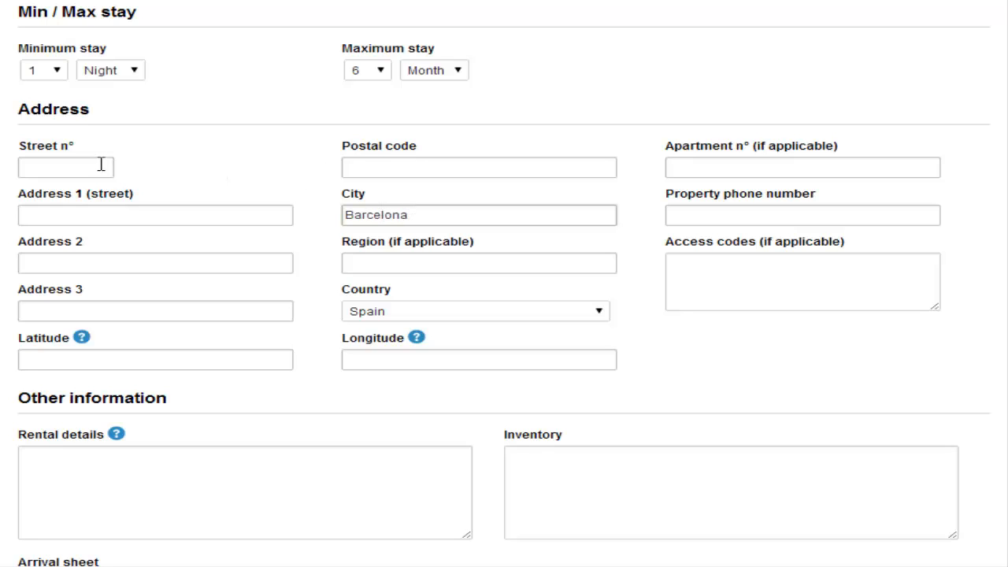
type("22")
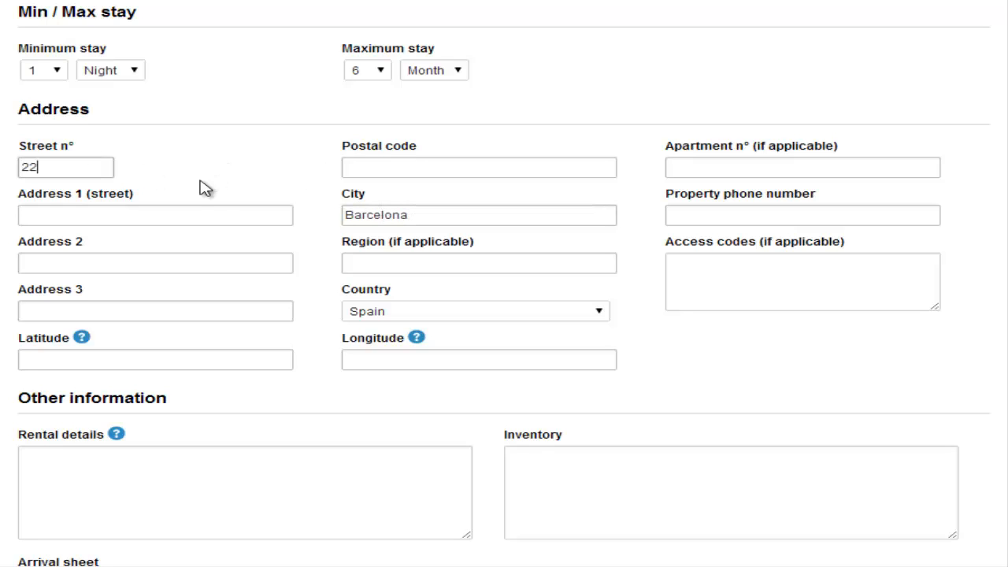
left_click(166, 210)
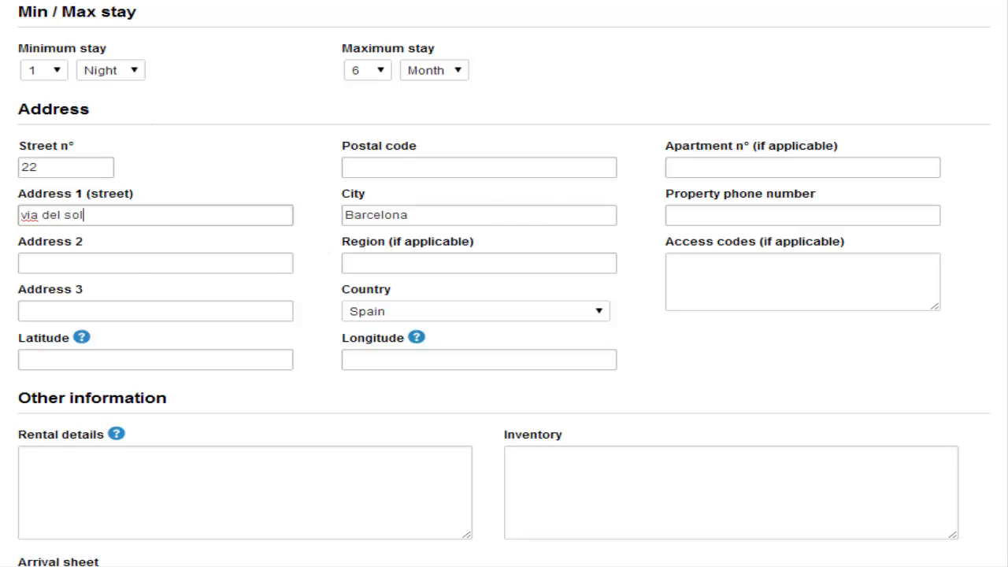
scroll(159, 221, "down", 3)
left_click(160, 222)
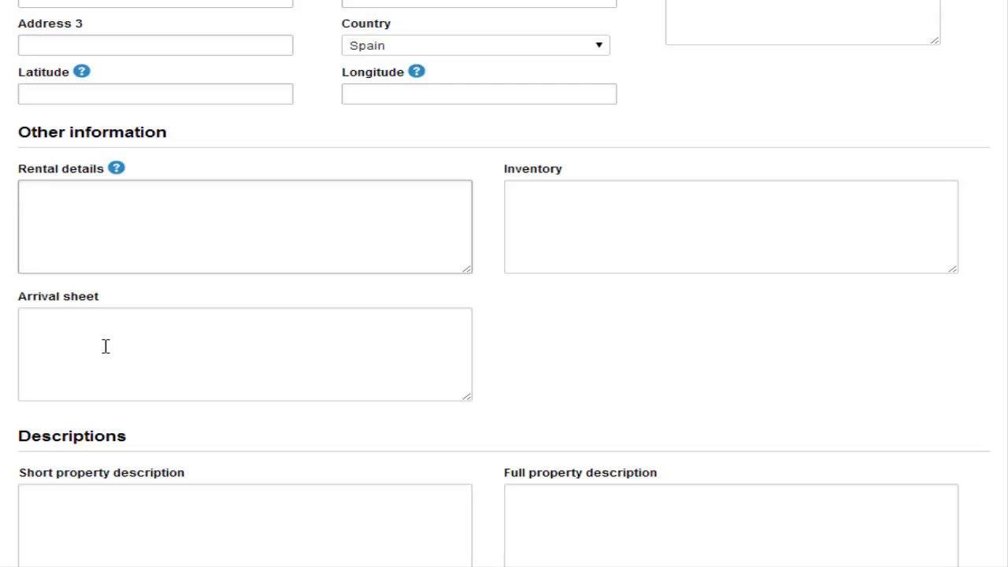
Tick Concierge and Parking - garage as amenities and Shopping under Nearby activities.
scroll(17, 344, "down", 3)
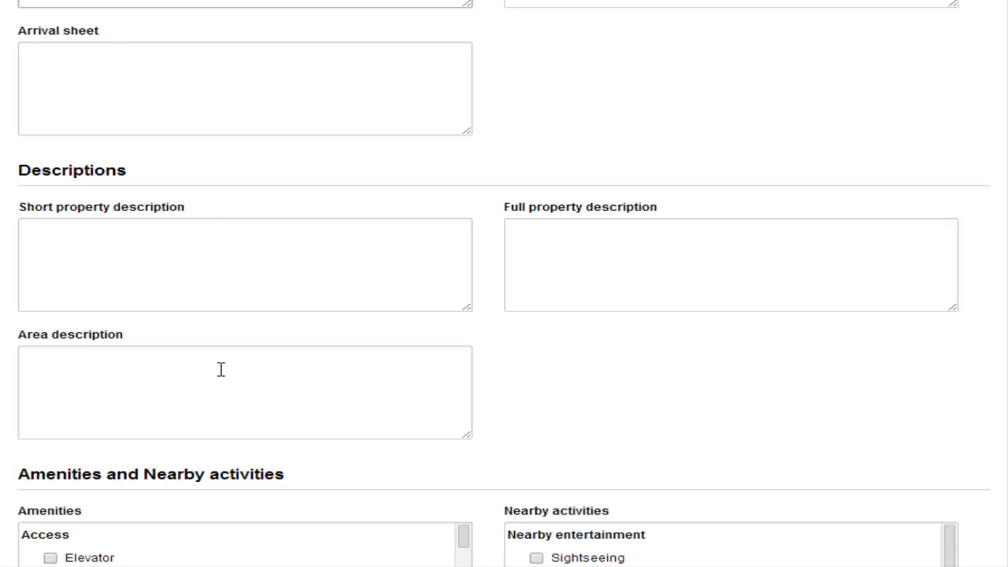
scroll(111, 371, "down", 3)
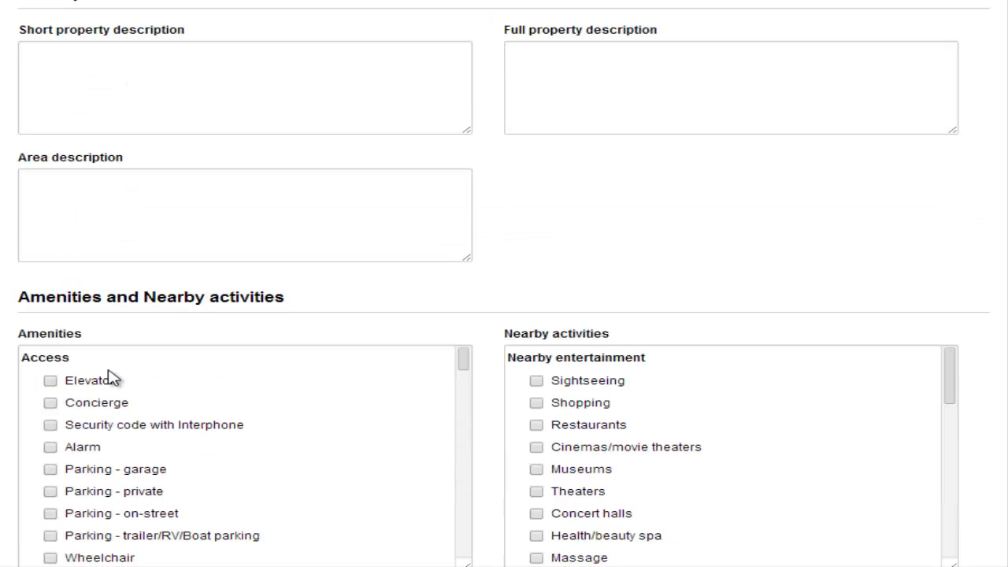
scroll(10, 353, "down", 1)
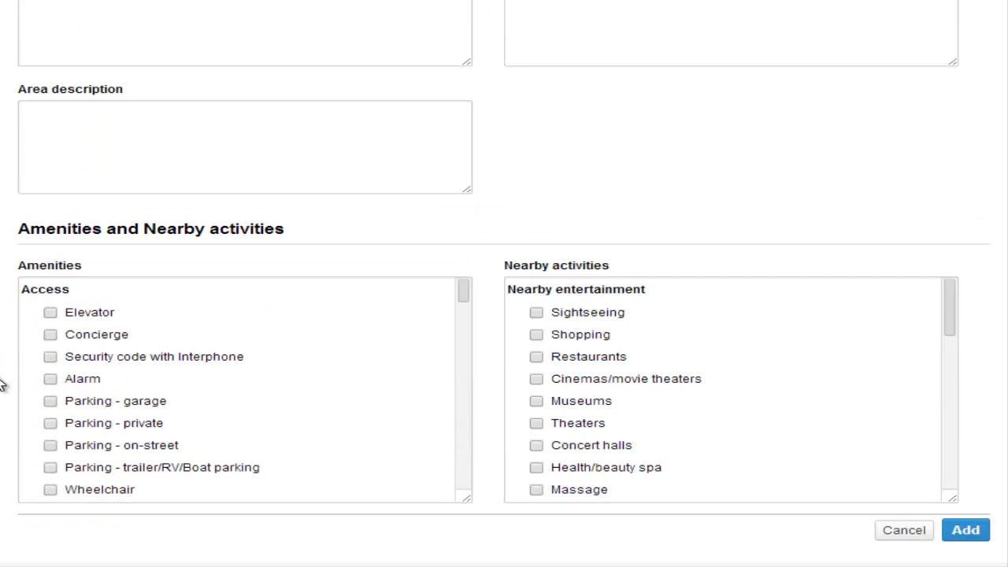
left_click(50, 335)
left_click(52, 402)
left_click_drag(465, 293, 463, 375)
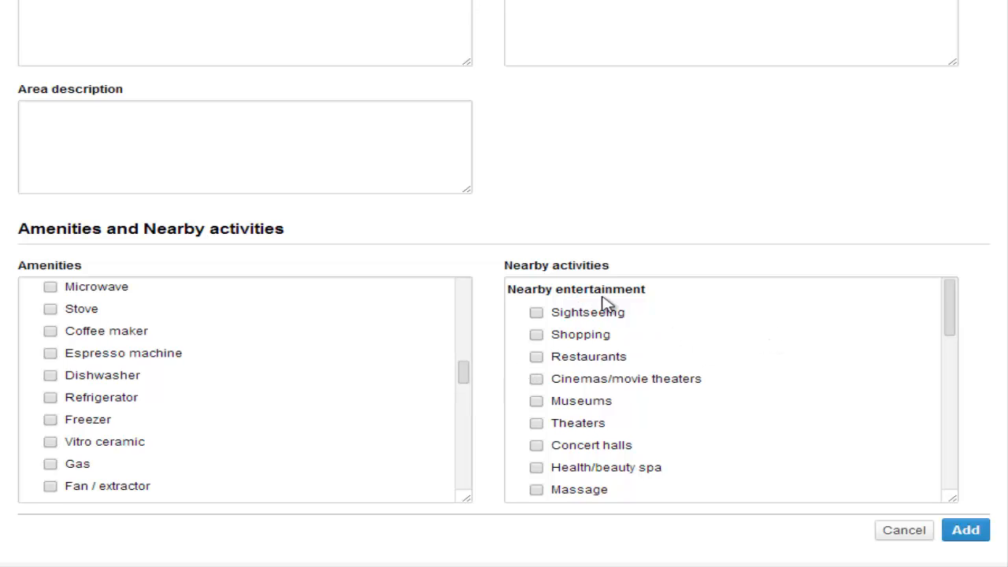
left_click(537, 337)
Set Booking to Instant booking OK and hold-date expiry to 7 days, then add Barcelona Apartment 1.
left_click(967, 532)
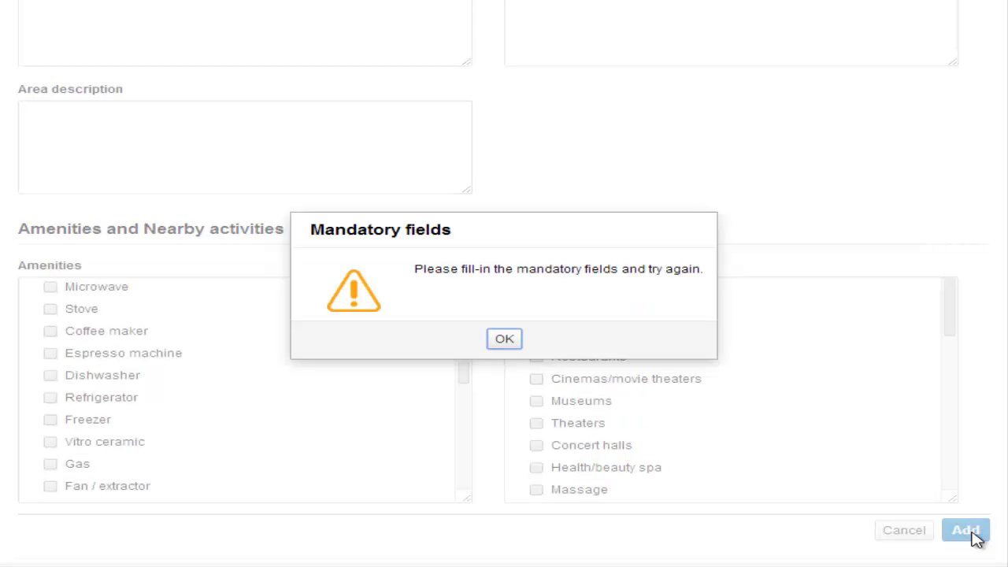
left_click(511, 342)
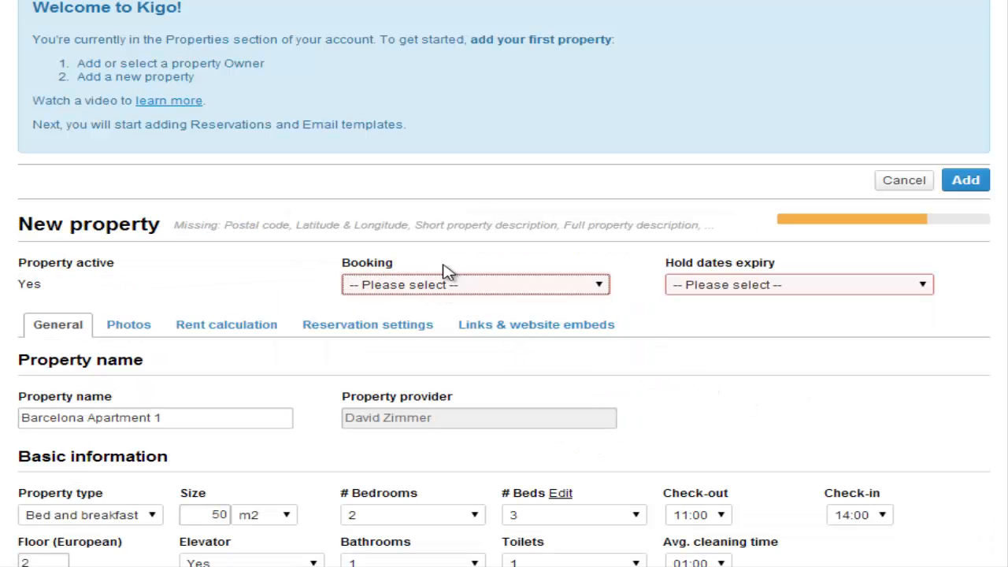
left_click(601, 287)
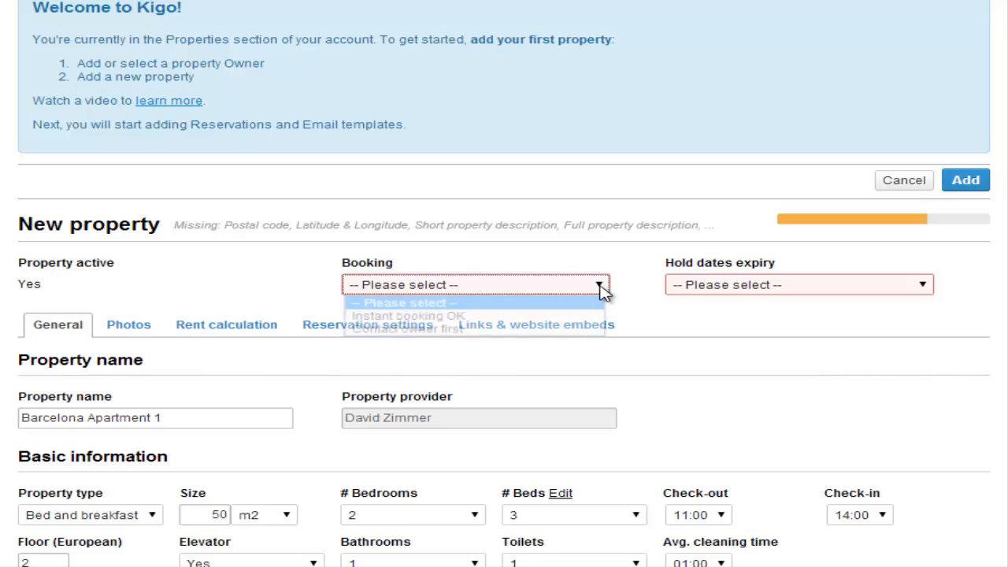
left_click(457, 318)
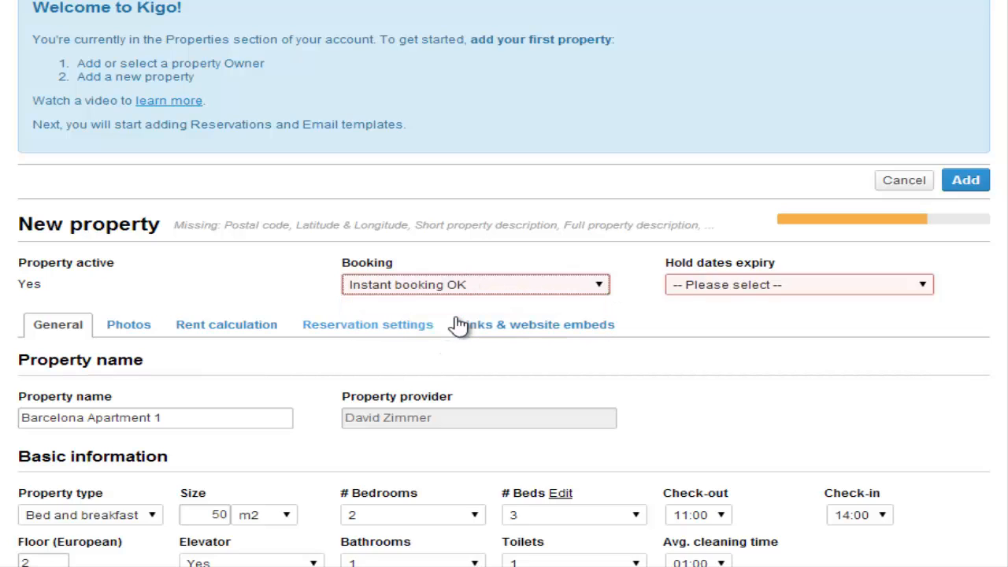
left_click(924, 289)
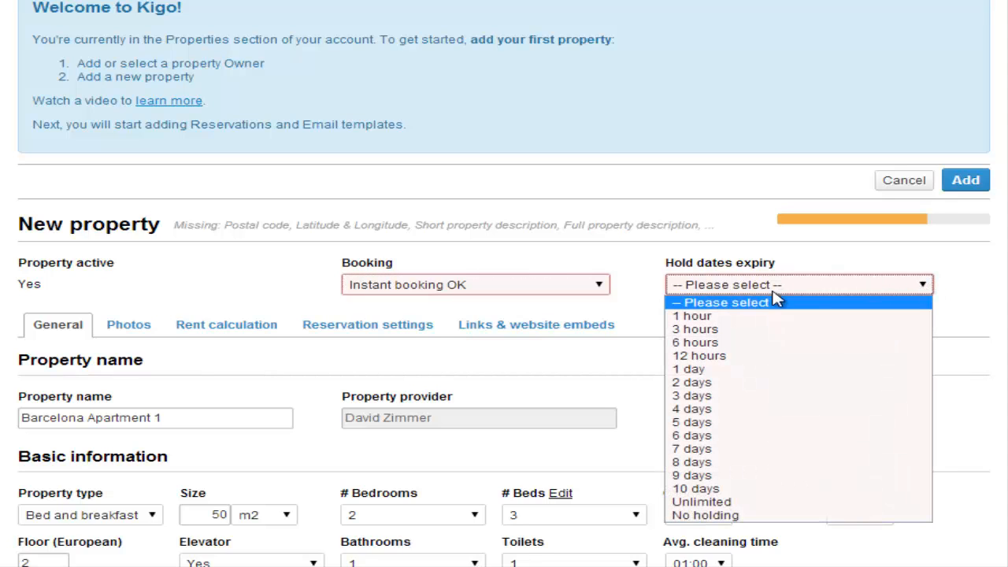
left_click(693, 449)
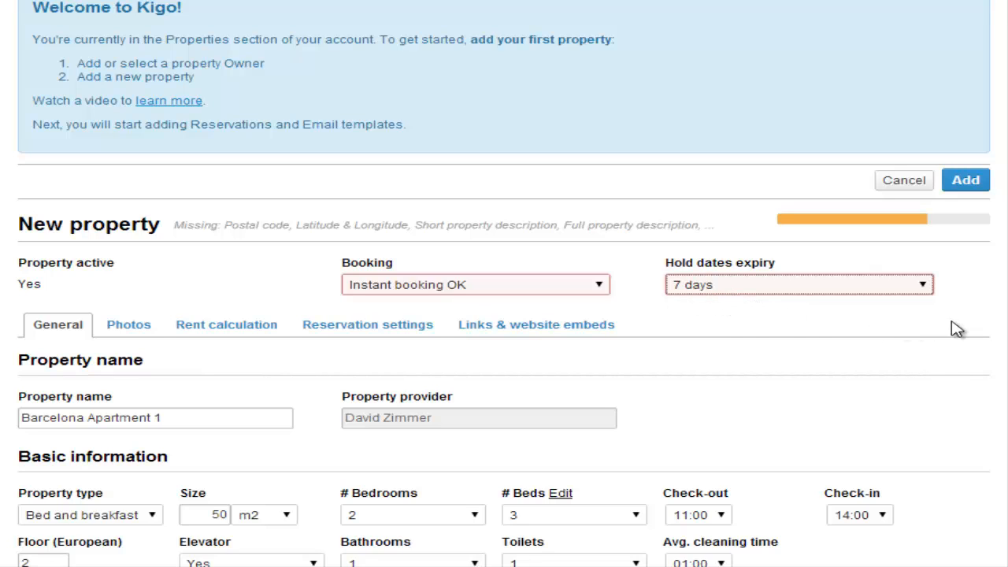
left_click(970, 187)
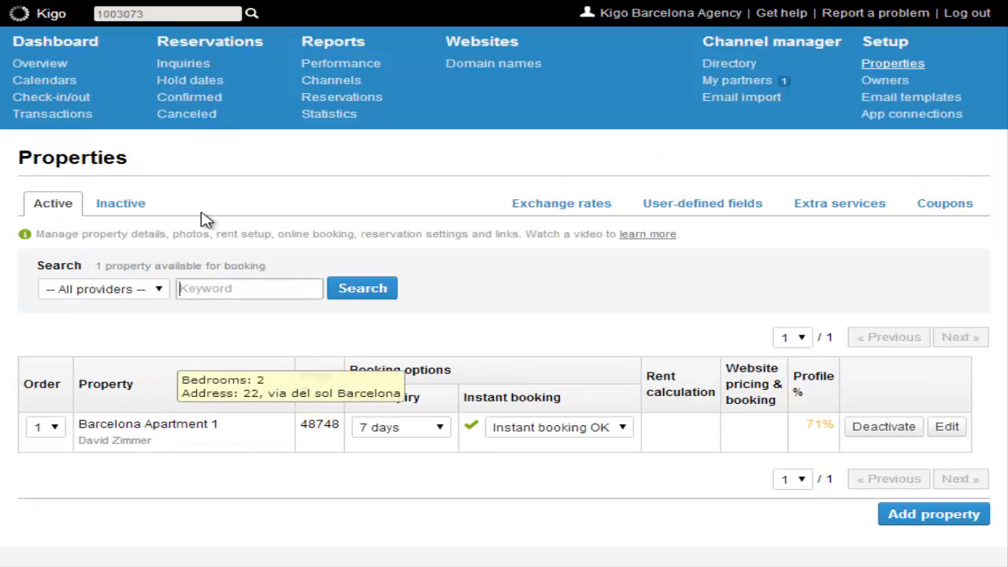
Edit Barcelona Apartment 1 and move from its Photos tab to the Rent calculation tab.
left_click(948, 429)
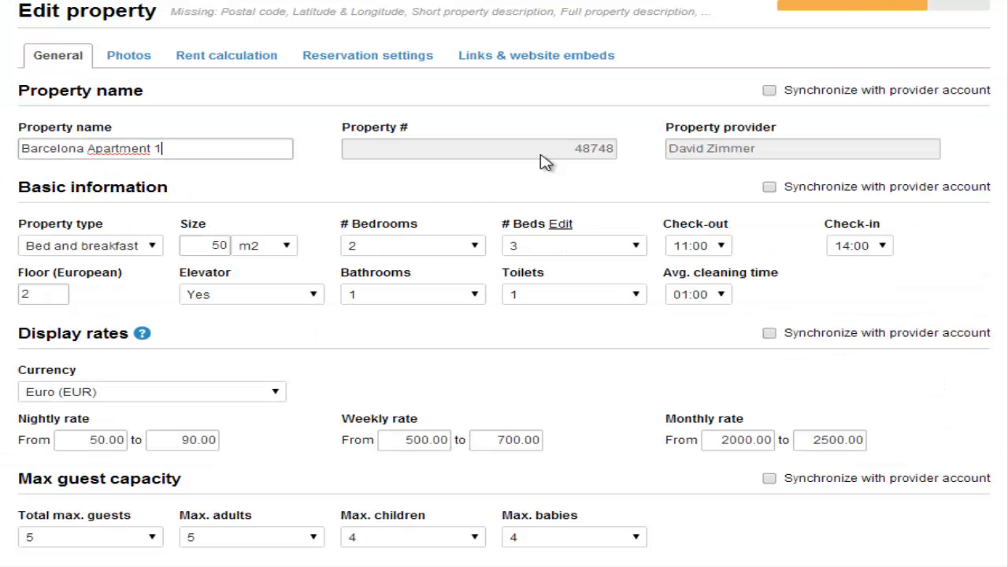
left_click(129, 62)
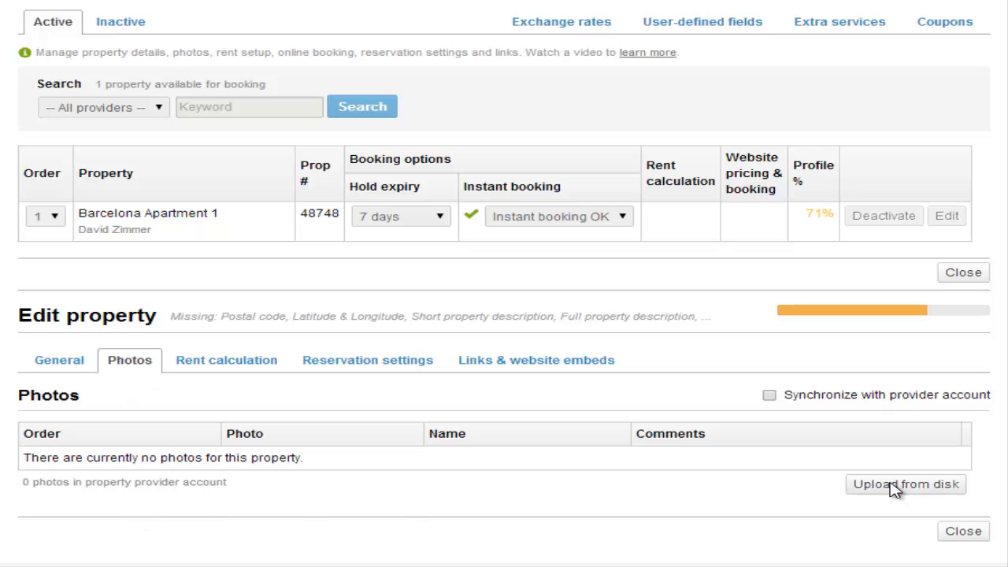
left_click(227, 368)
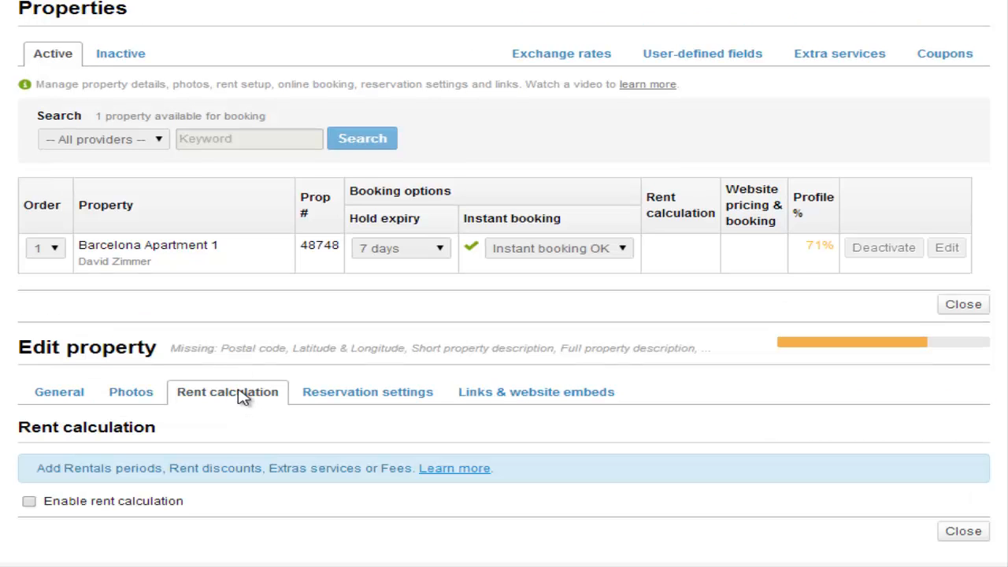
Enable rent calculation and make the 7-night stay range start at 4 nights instead.
left_click(29, 503)
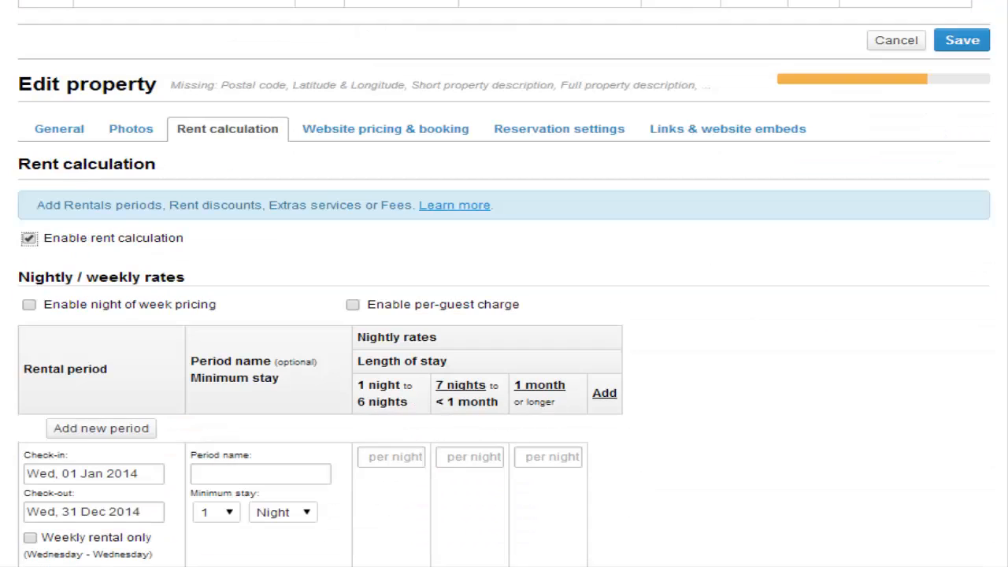
scroll(504, 283, "down", 2)
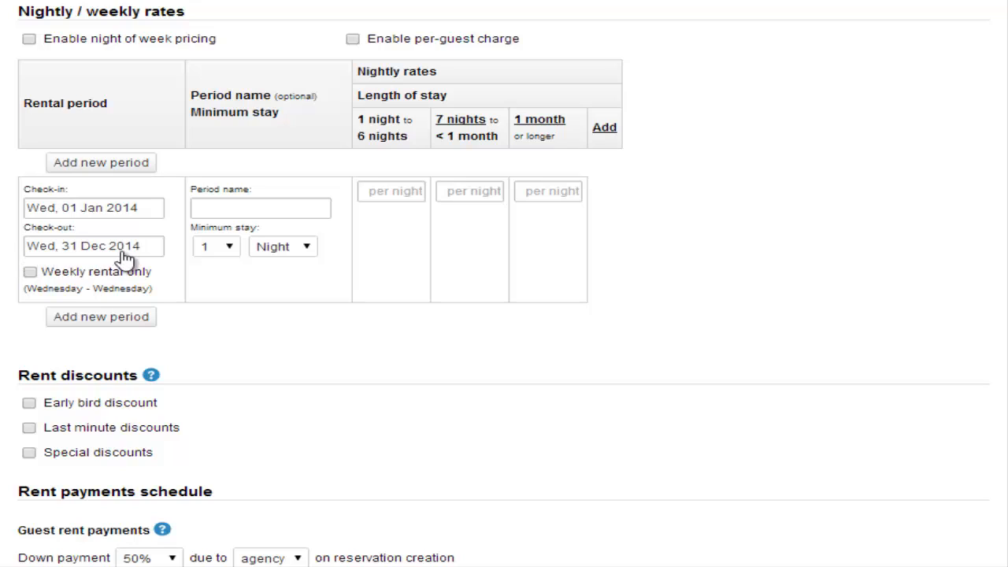
left_click(257, 213)
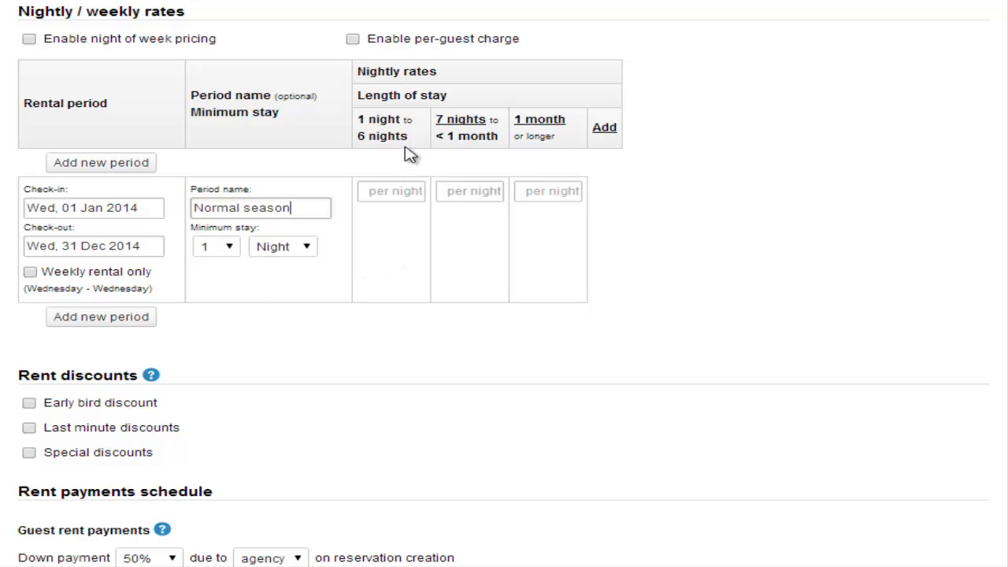
left_click(450, 129)
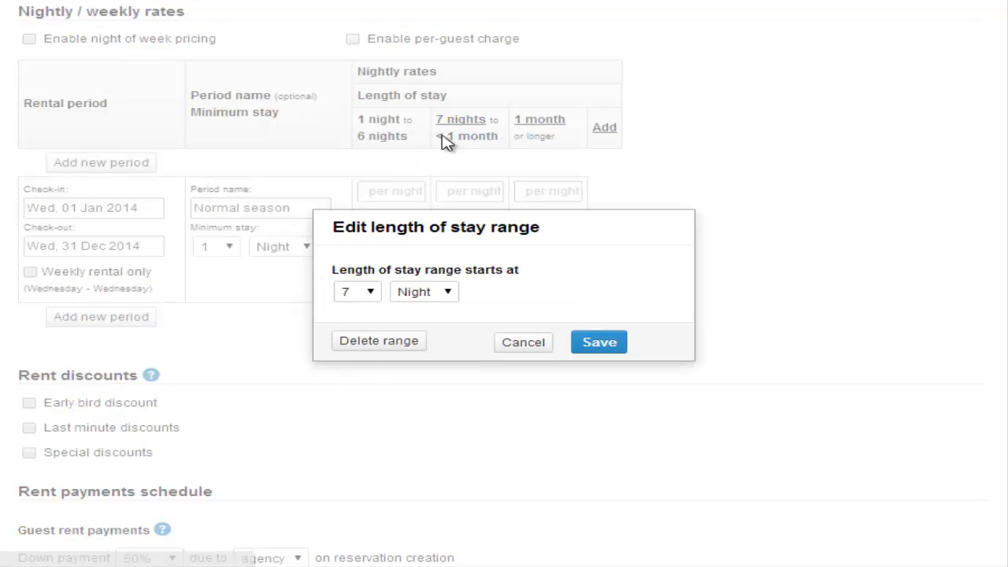
left_click(376, 295)
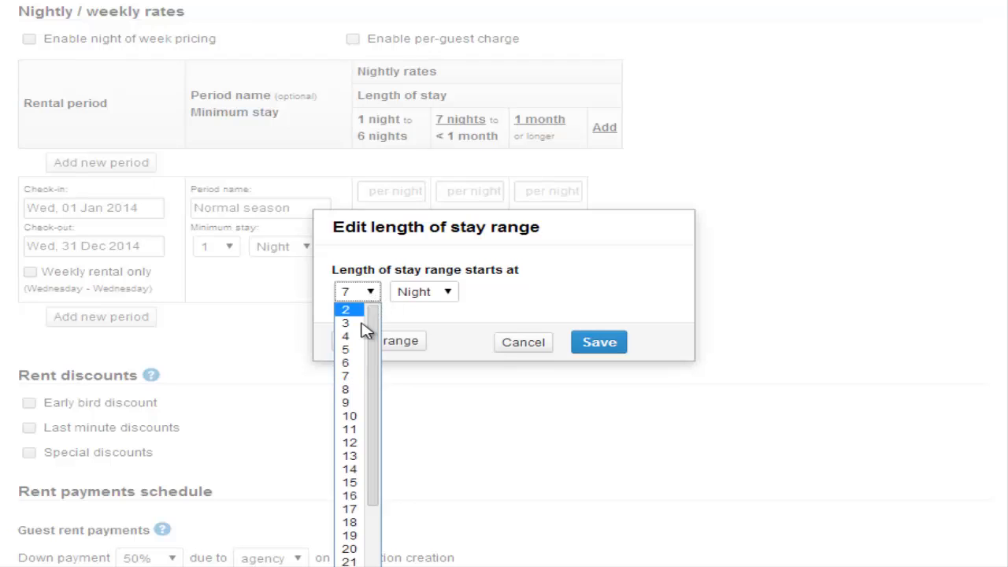
left_click(351, 335)
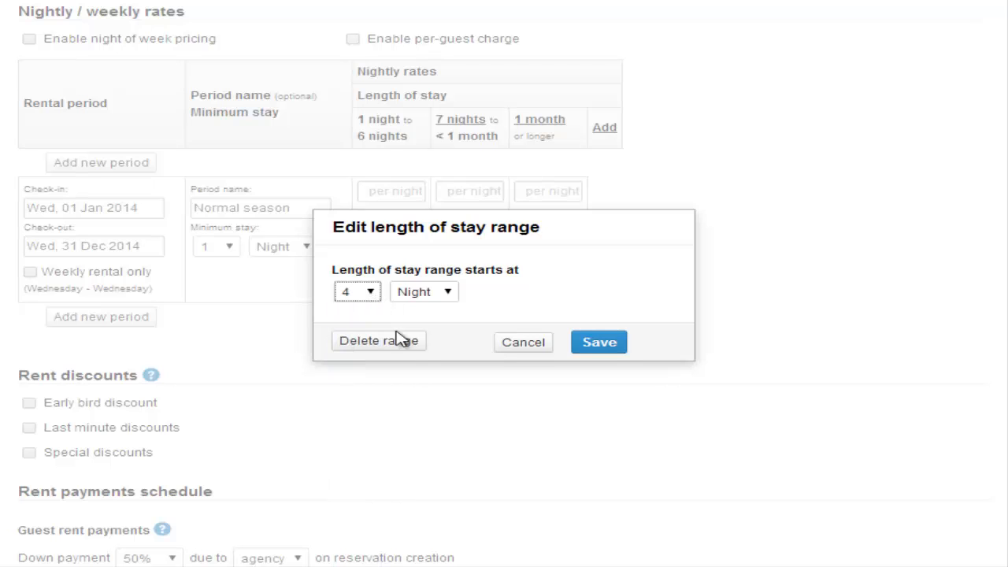
left_click(600, 343)
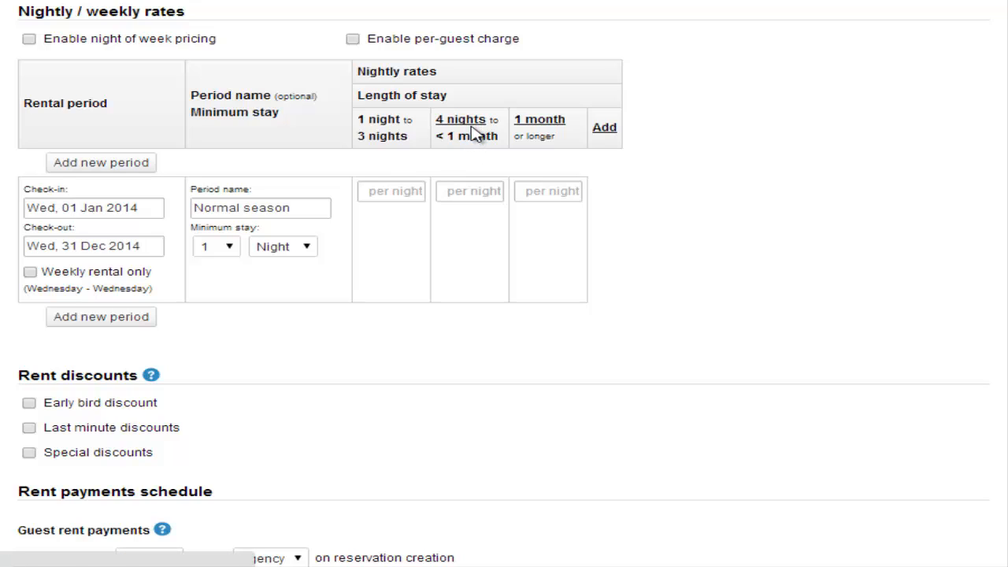
Change the 1-month stay range to start at 8 nights.
left_click(539, 124)
right_click(539, 124)
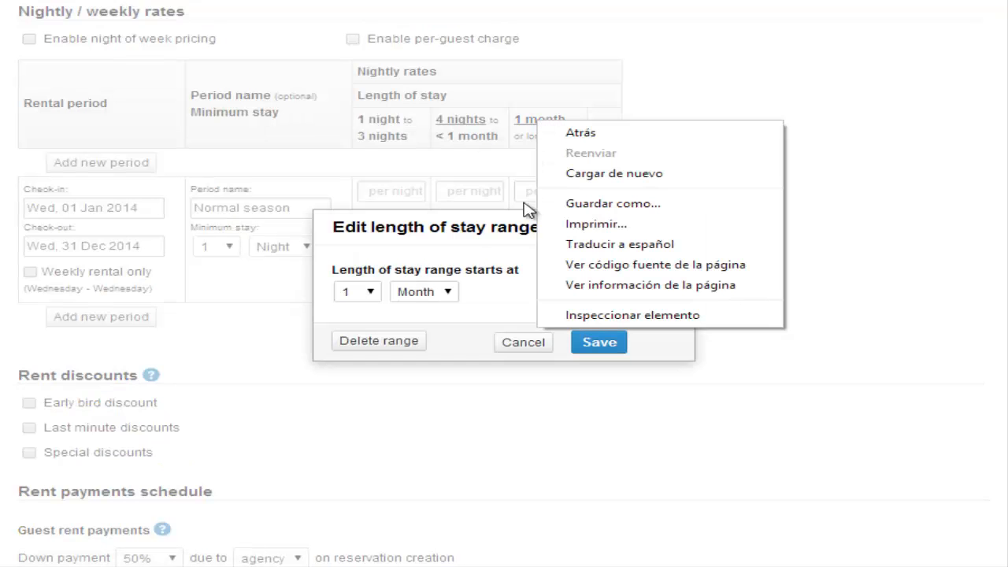
left_click(508, 266)
left_click(430, 291)
left_click(418, 309)
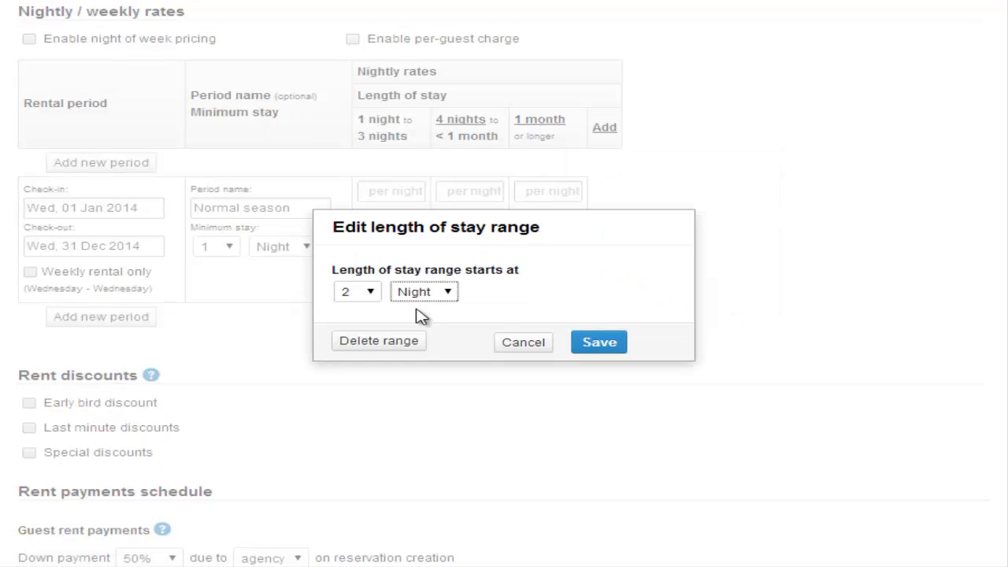
left_click(374, 299)
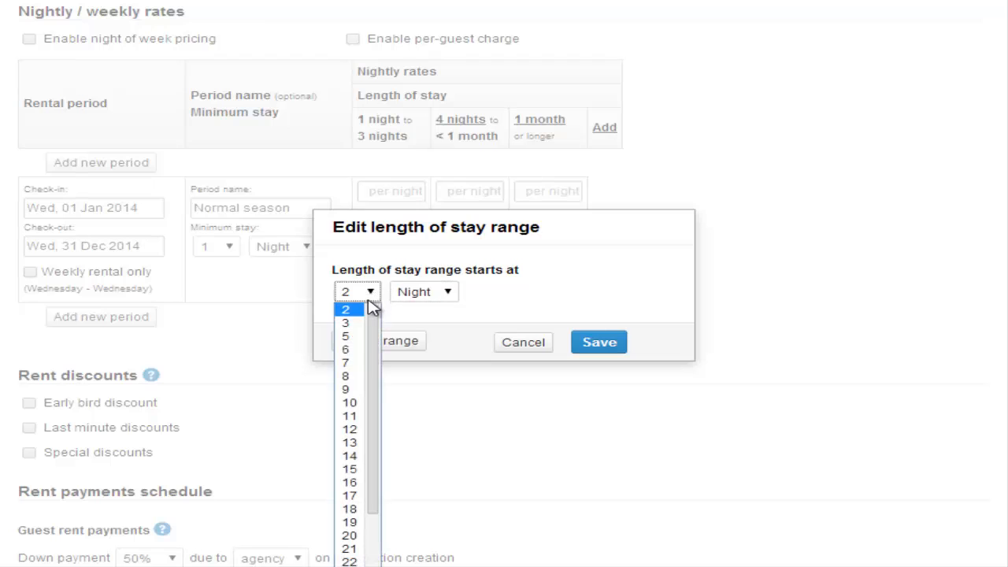
left_click(351, 378)
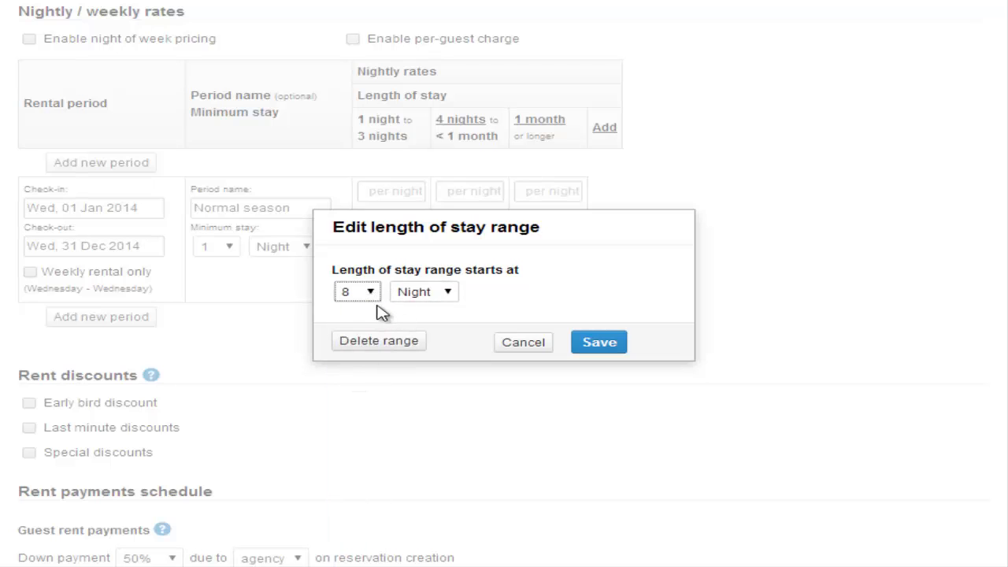
left_click(615, 348)
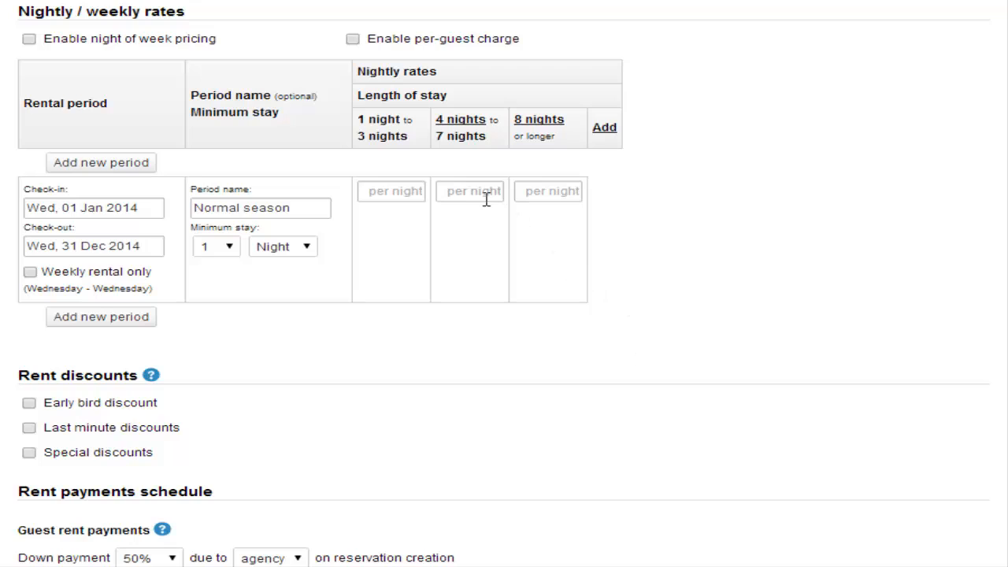
Delete the 8-nights-or-longer stay range.
left_click(546, 130)
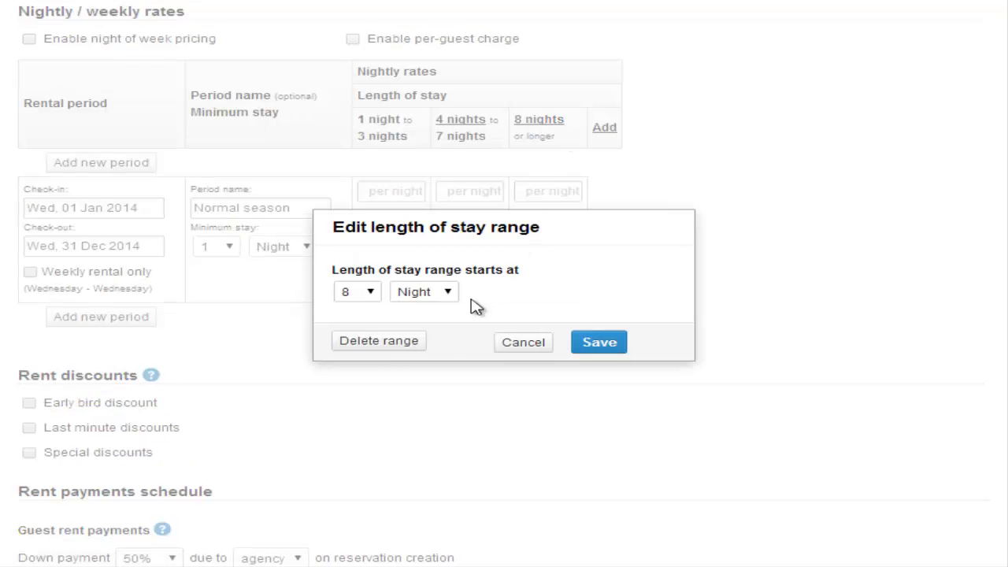
left_click(389, 347)
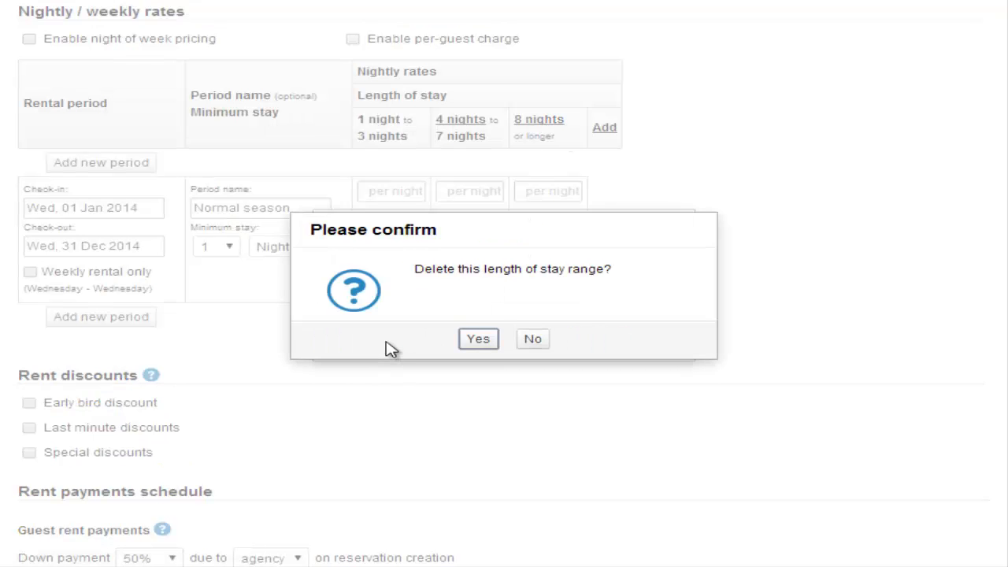
left_click(477, 344)
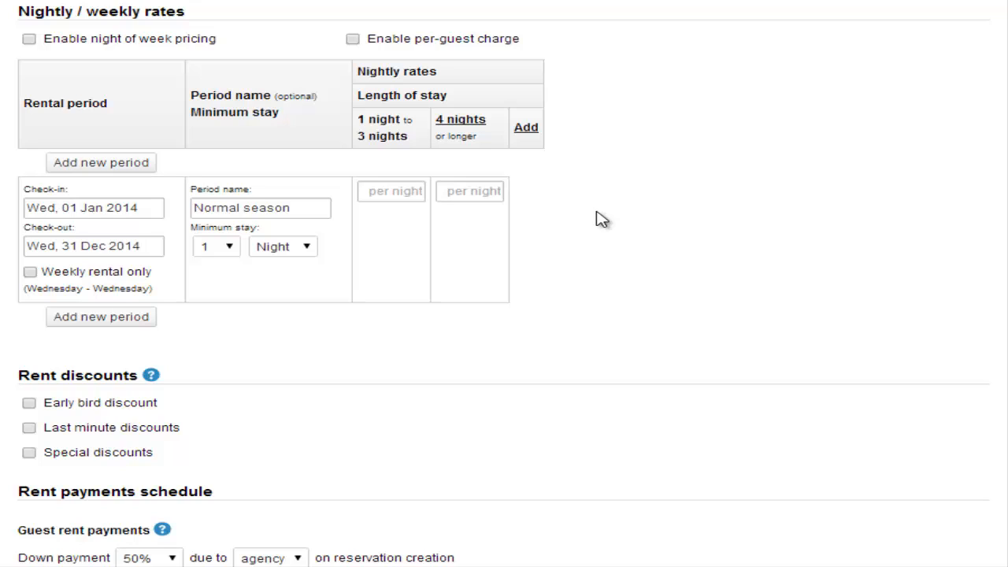
Enable per-guest charging with a maximum occupancy of 5 guests.
left_click(352, 41)
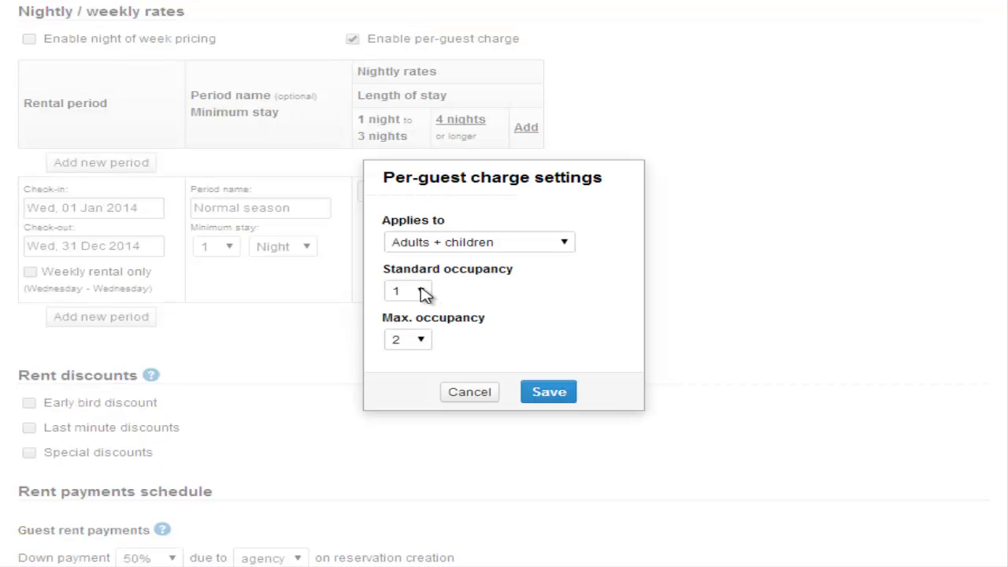
left_click(426, 341)
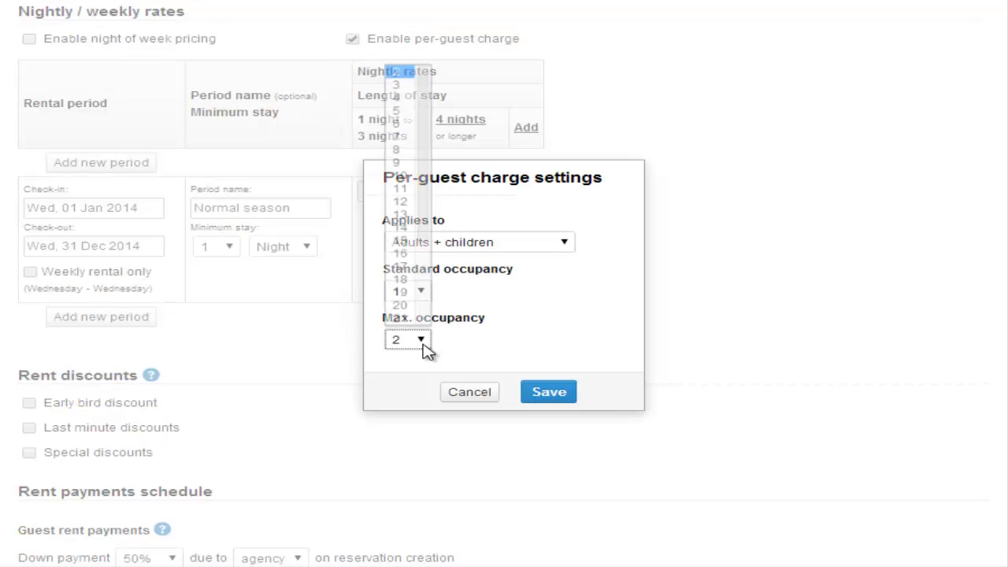
left_click(409, 116)
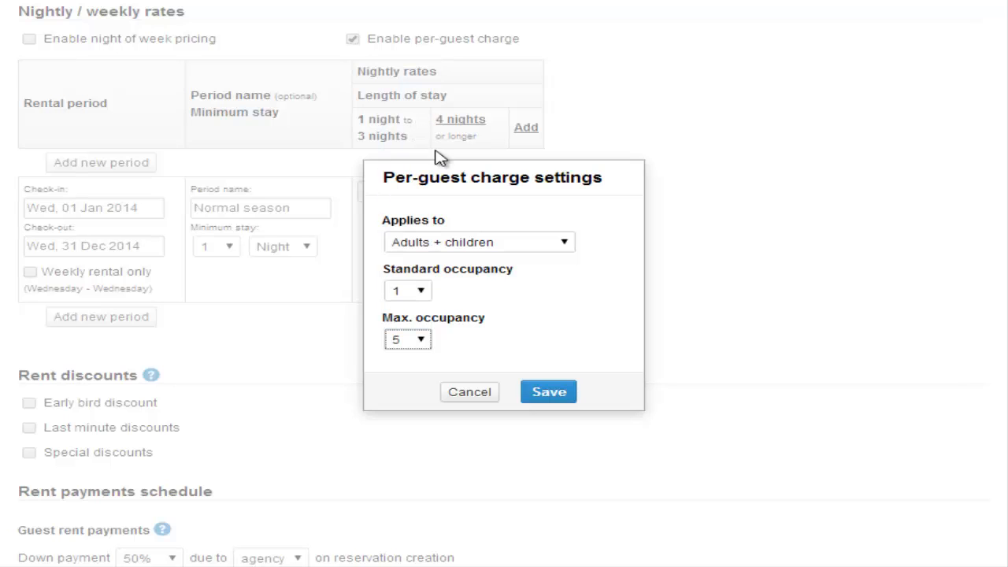
left_click(551, 394)
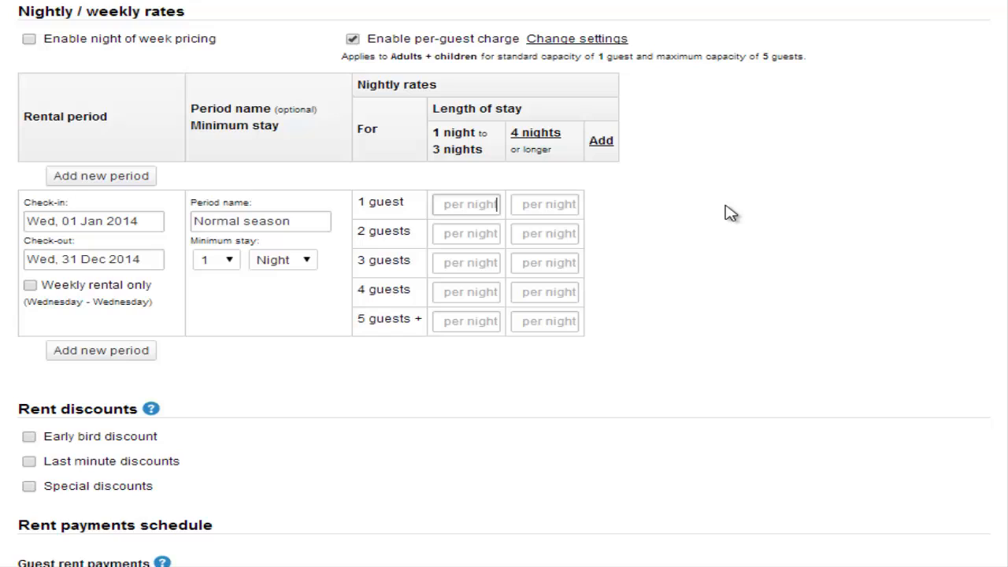
Fill the per-guest rate grid with 50/40, 60/50, 70/60, 80/70 and 90/80.
type("50")
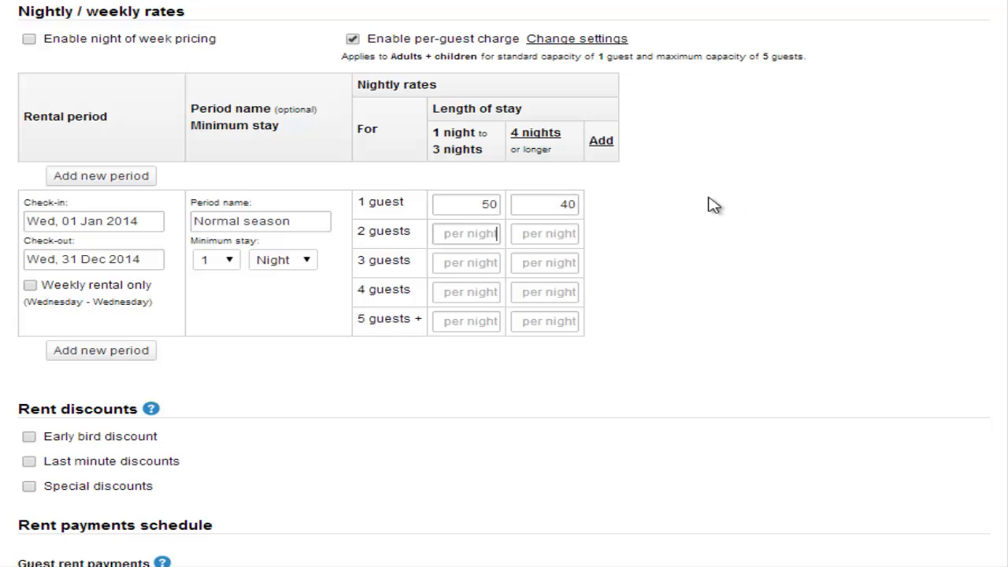
type("650")
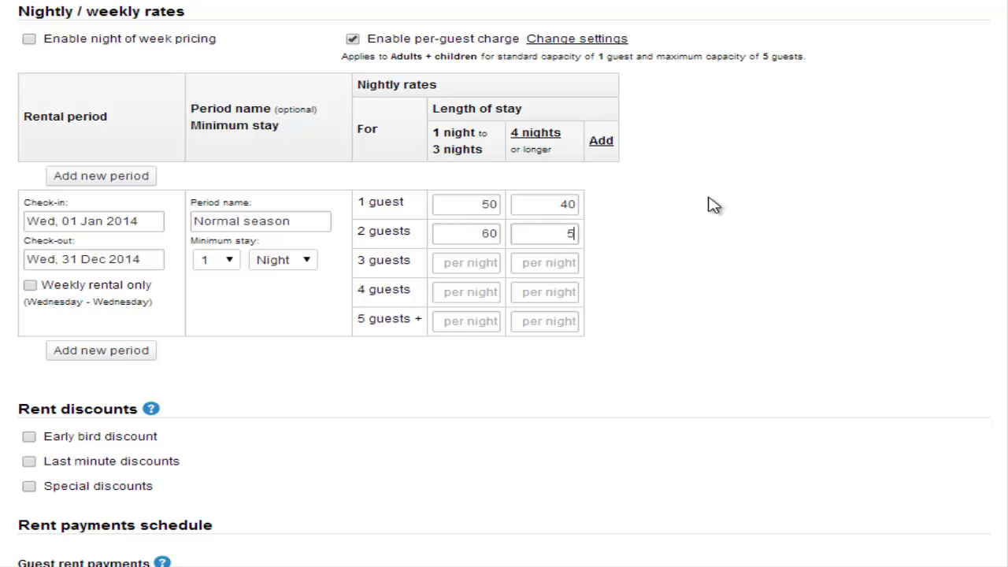
key("Tab")
type("7")
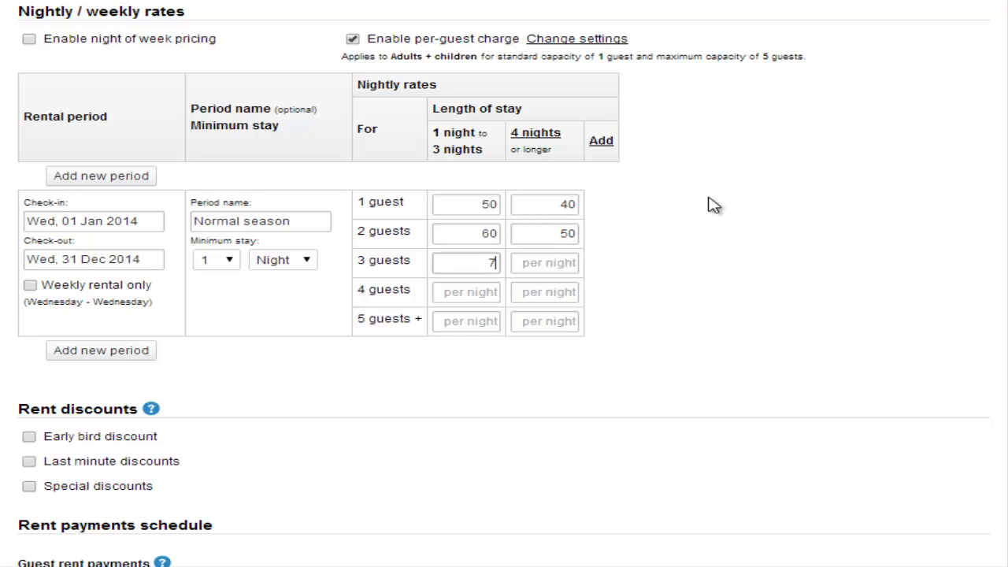
type("60")
key("Tab")
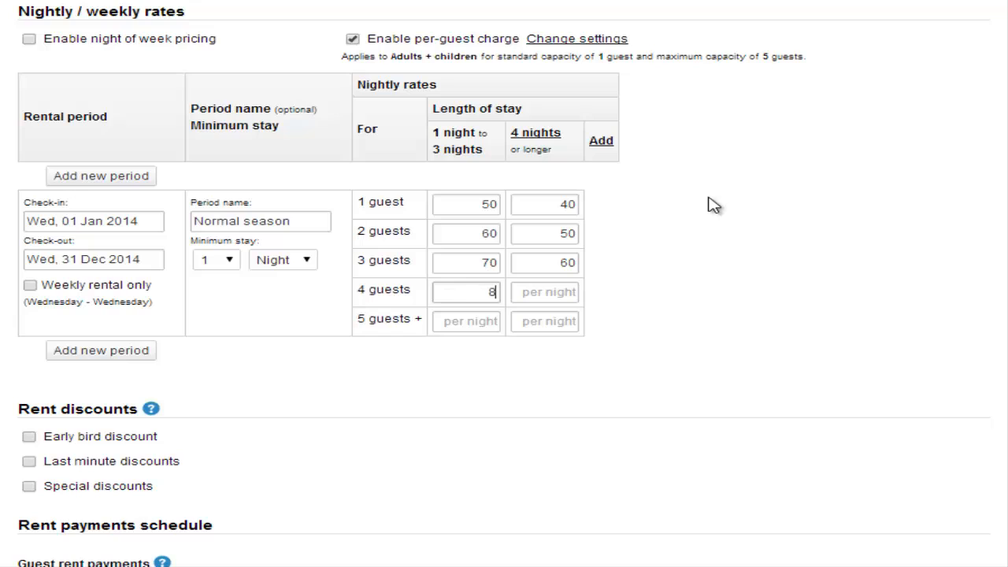
type("70")
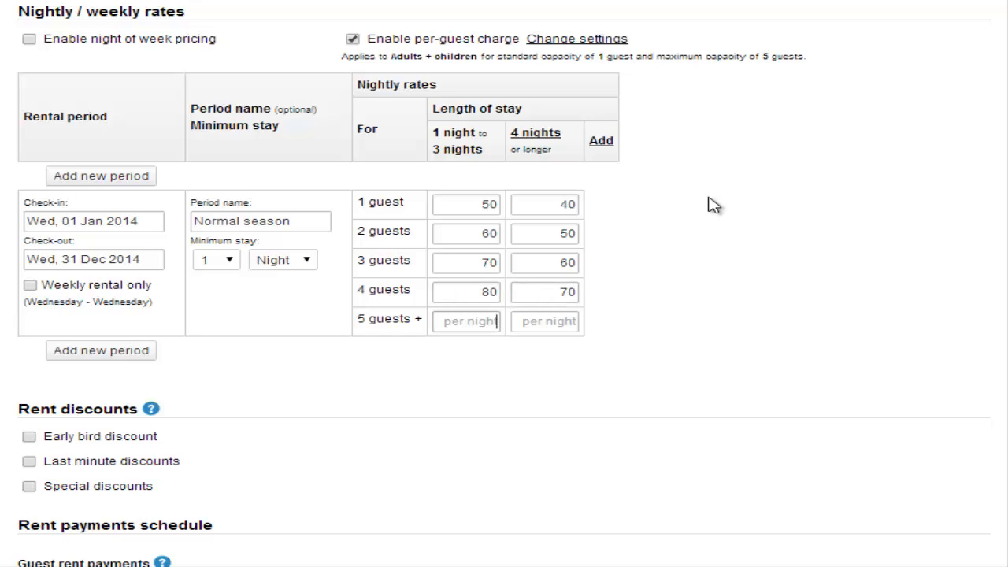
type("90")
key("Tab")
type("80")
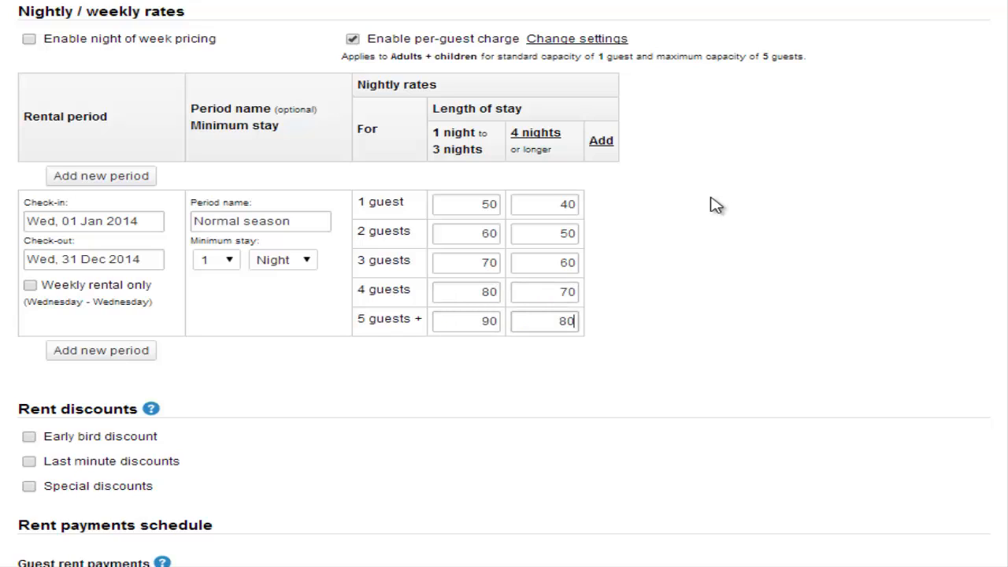
left_click(716, 206)
left_click(29, 39)
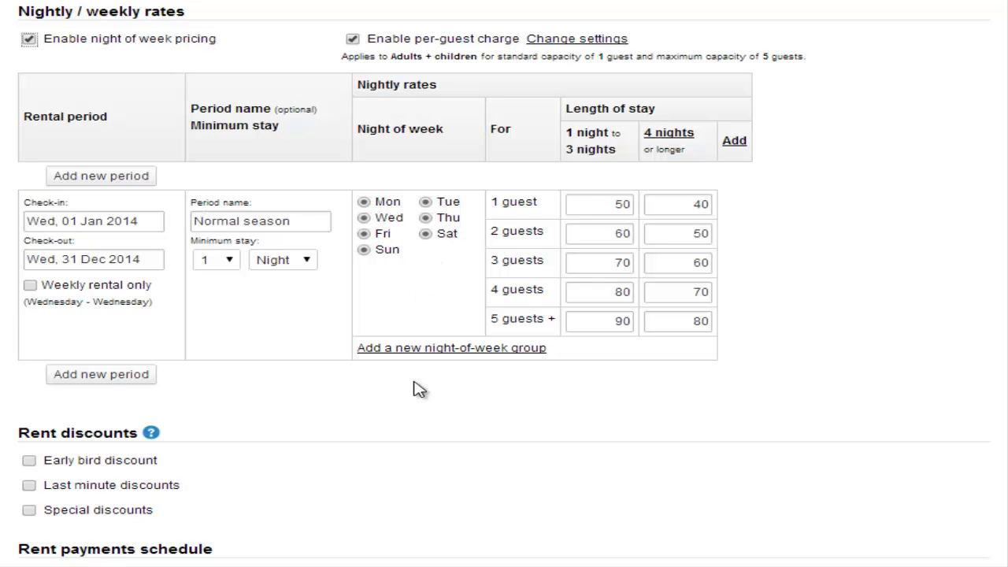
left_click(470, 358)
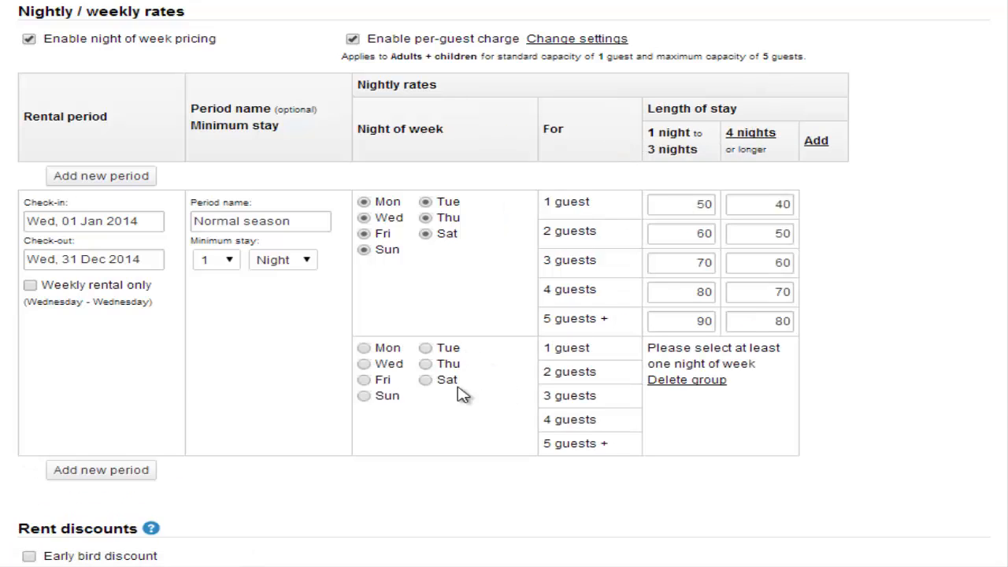
left_click(364, 380)
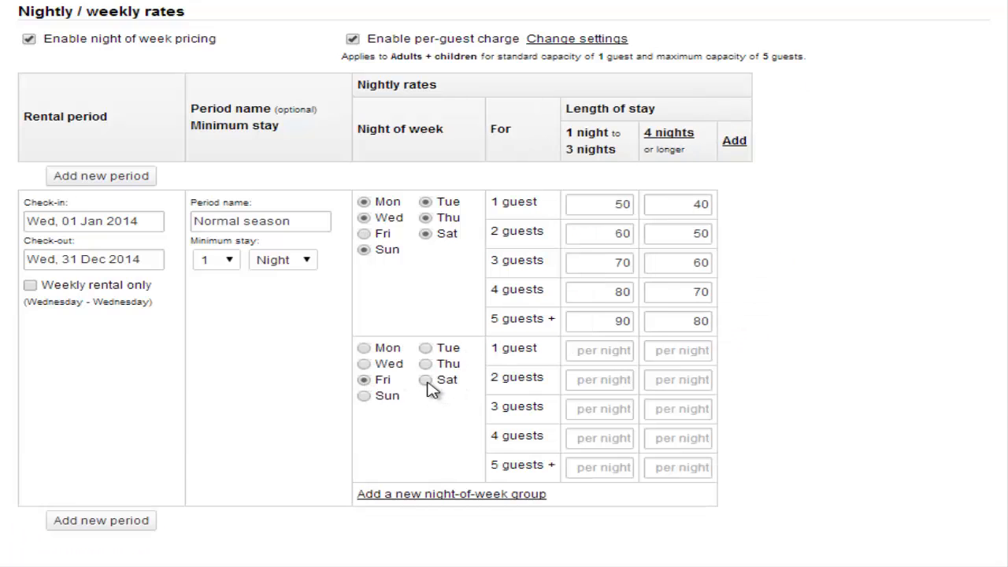
left_click(426, 380)
left_click(603, 351)
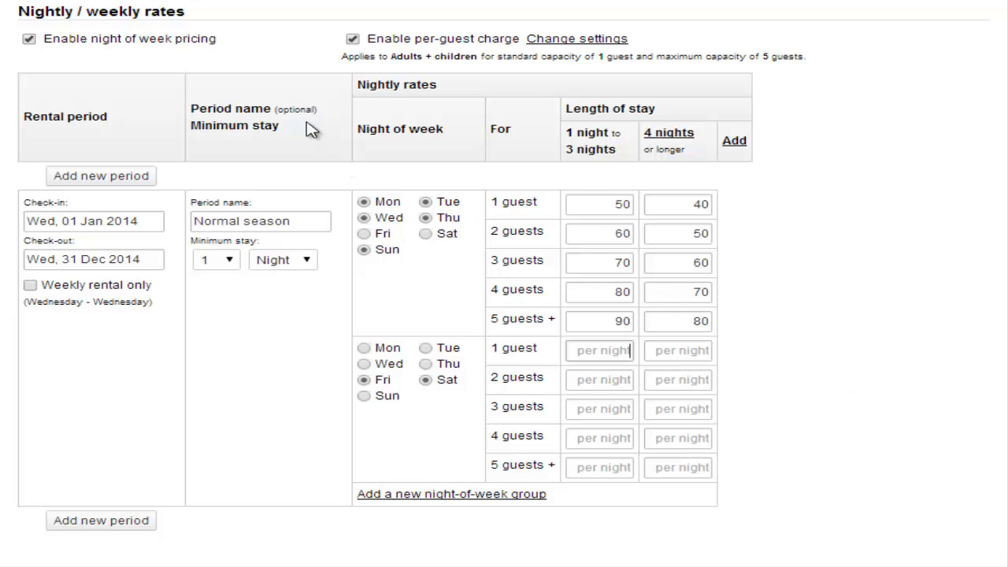
left_click(28, 41)
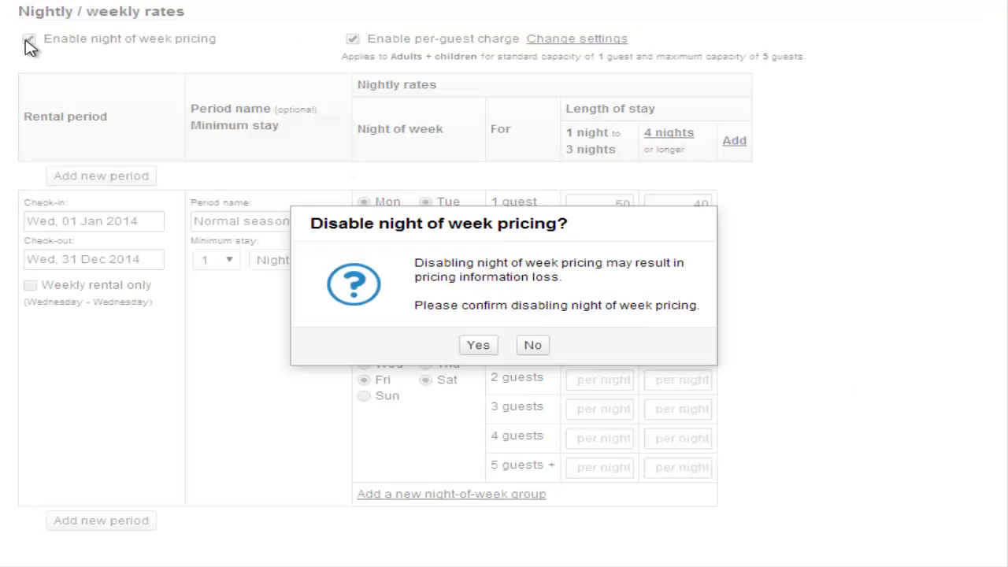
left_click(479, 346)
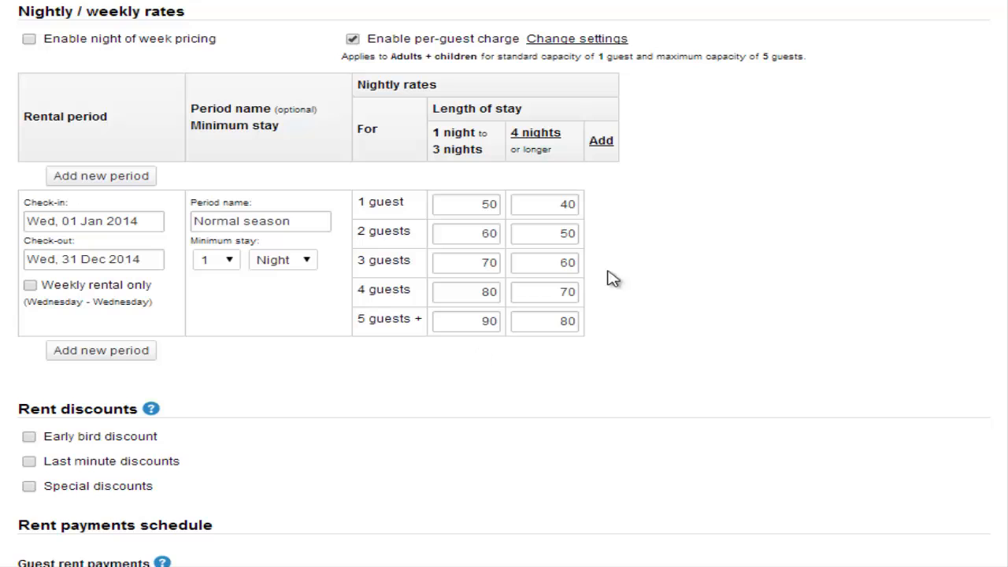
Set the rent down payment to 20%.
scroll(654, 328, "down", 3)
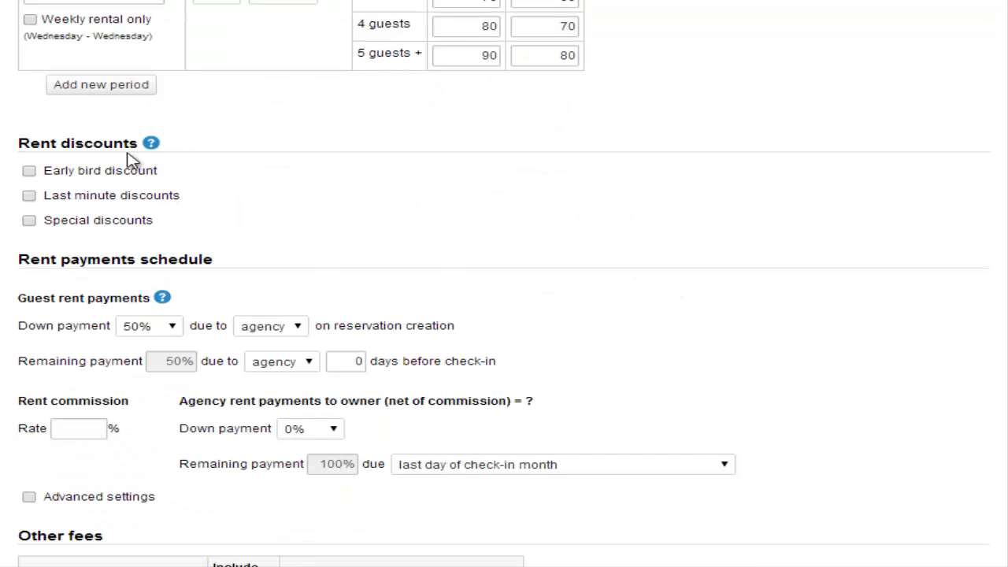
scroll(698, 227, "down", 1)
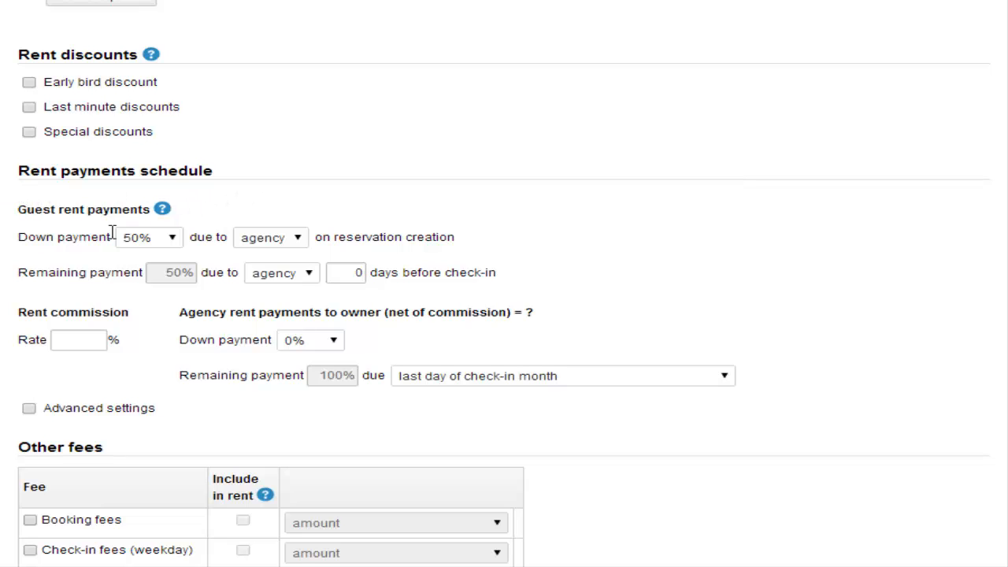
left_click(167, 239)
left_click_drag(174, 344, 175, 311)
left_click(143, 273)
Enter a 20% rent commission rate, make the remaining payment due to the owner, and save.
left_click(87, 337)
type("20")
left_click(305, 278)
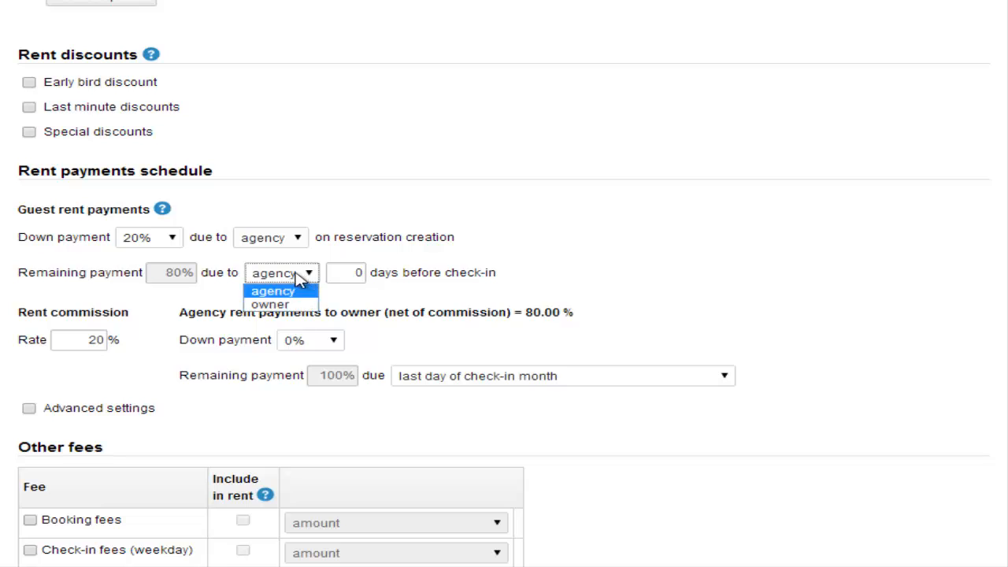
left_click(293, 304)
left_click(349, 281)
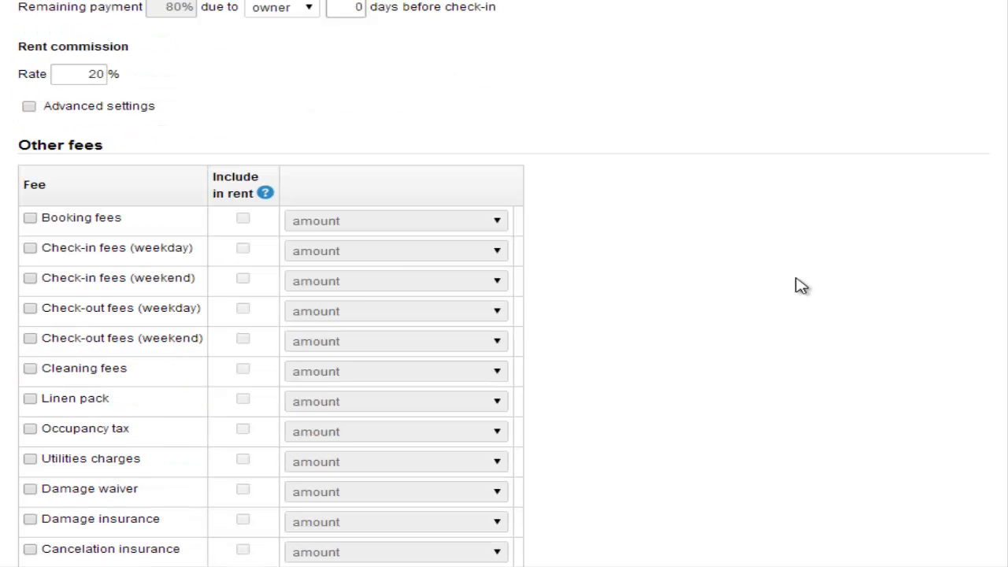
scroll(795, 286, "down", 3)
scroll(752, 349, "down", 4)
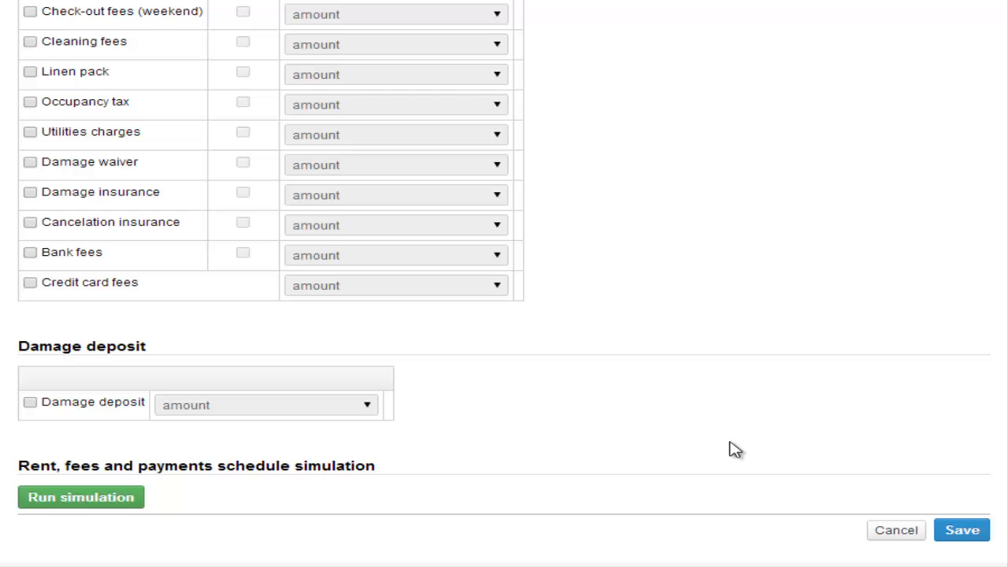
left_click(961, 535)
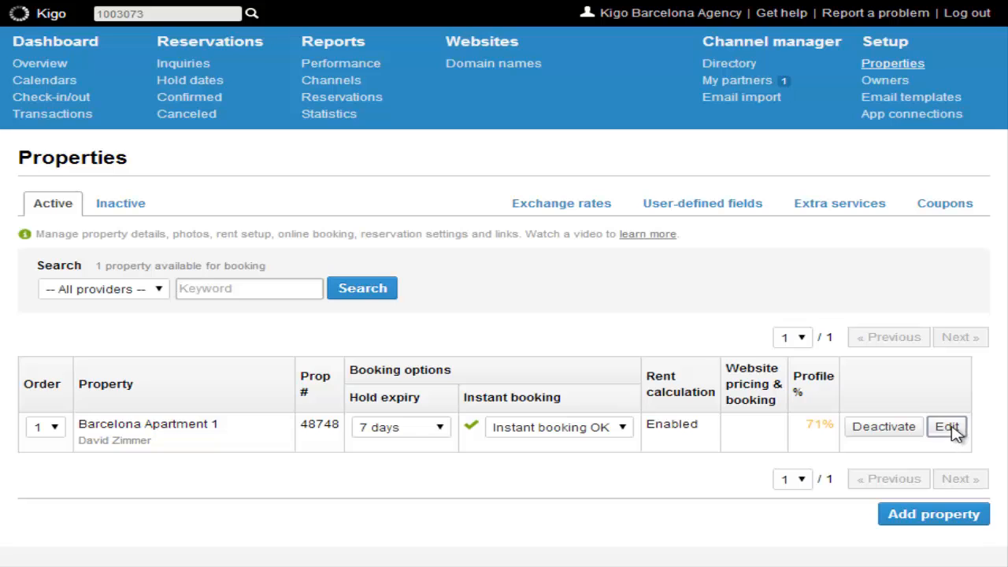
Reopen Barcelona Apartment 1 for editing and review its rent calculation settings.
left_click(946, 427)
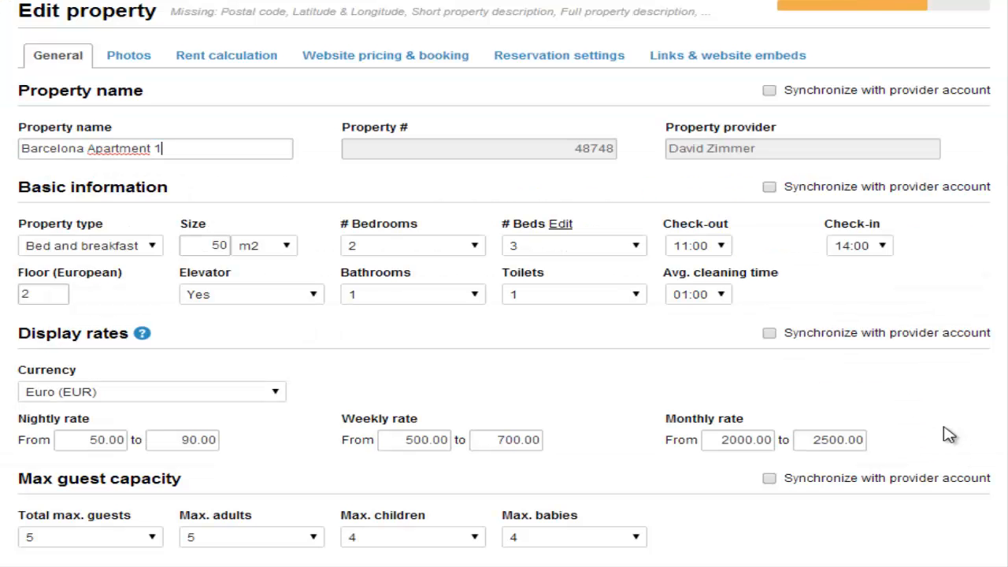
left_click(230, 60)
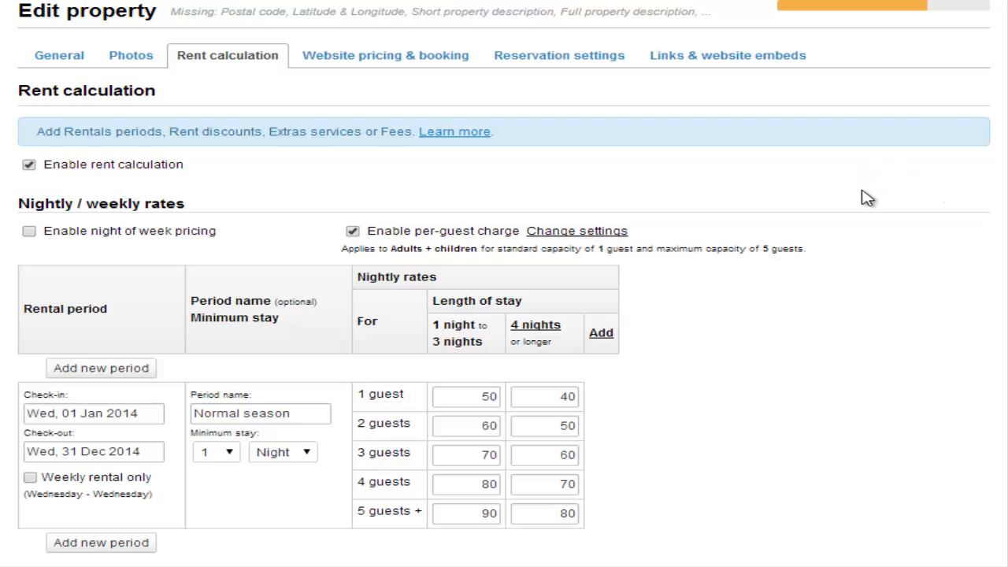
scroll(858, 315, "down", 1)
scroll(857, 318, "down", 1)
scroll(850, 310, "up", 2)
Tick Enable website pricing computation and Enable website booking, then save the property.
left_click(383, 58)
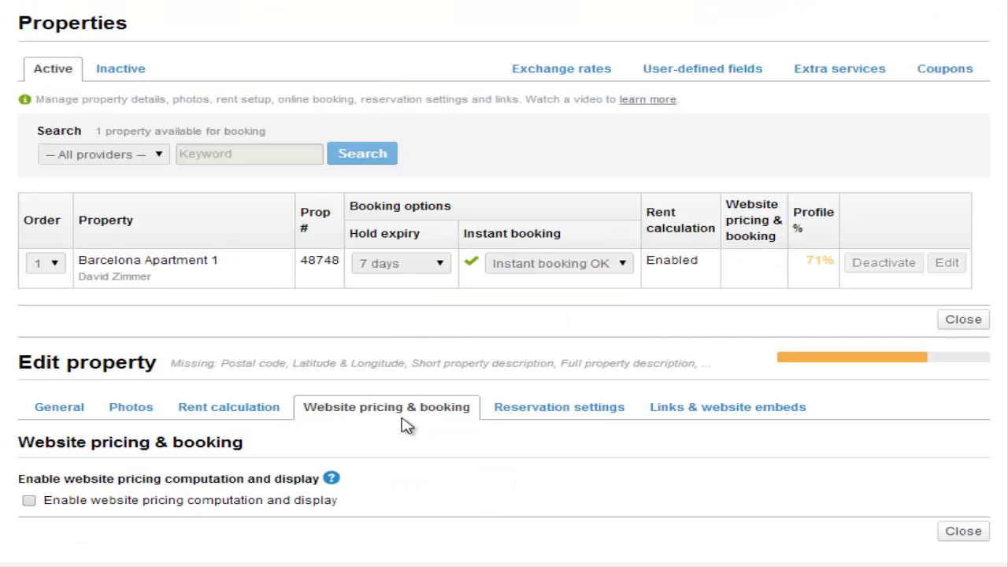
left_click(30, 502)
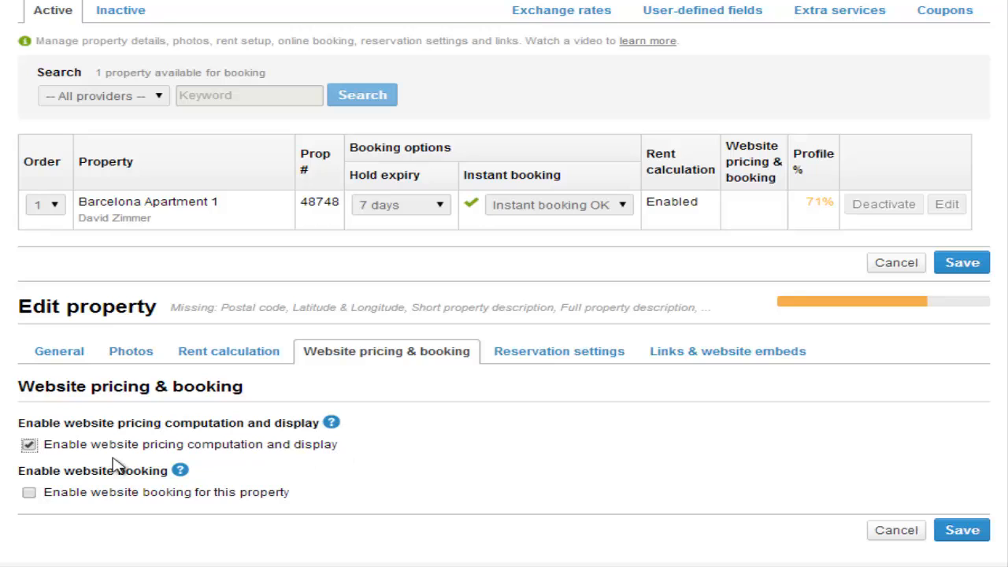
left_click(30, 493)
scroll(277, 461, "down", 3)
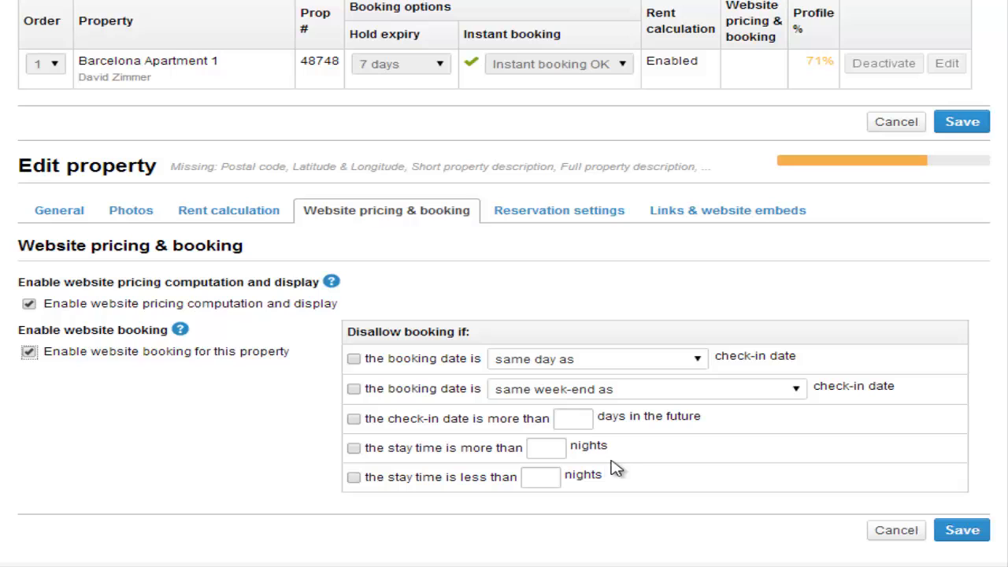
left_click(963, 123)
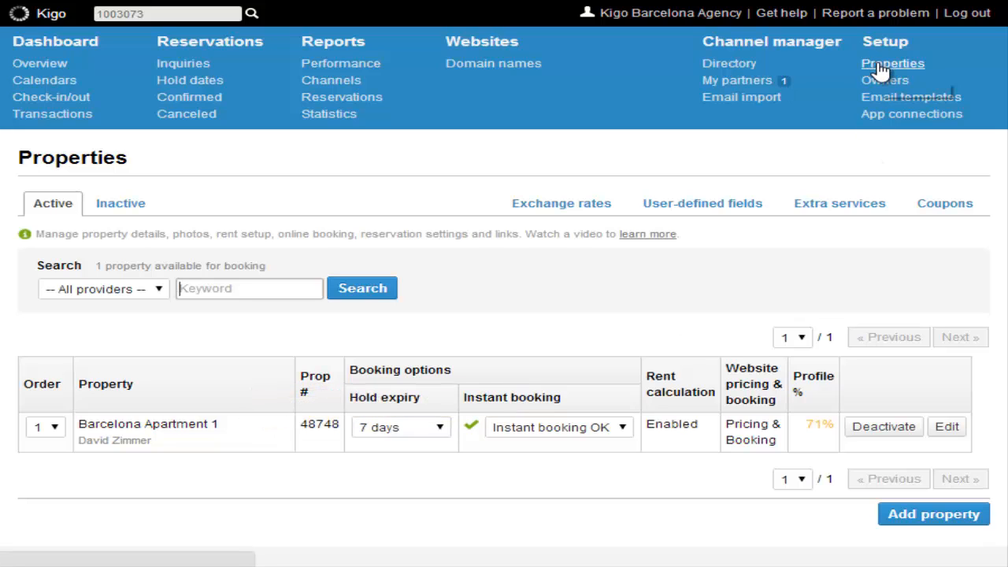
Show Barcelona Apartment 1's 2014 calendar in Individual view instead of Grouped view.
left_click(45, 82)
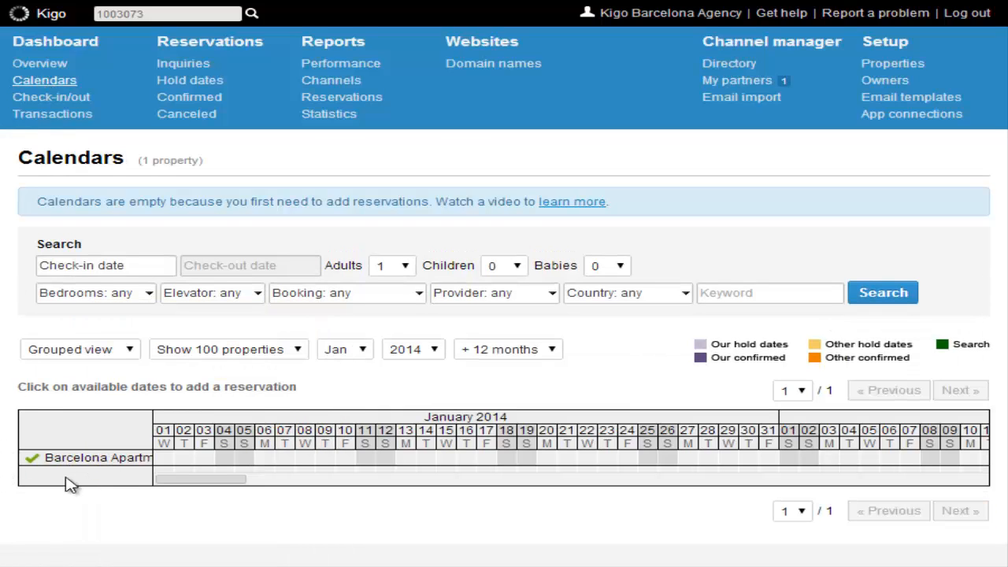
left_click(131, 352)
left_click(86, 367)
scroll(105, 367, "down", 2)
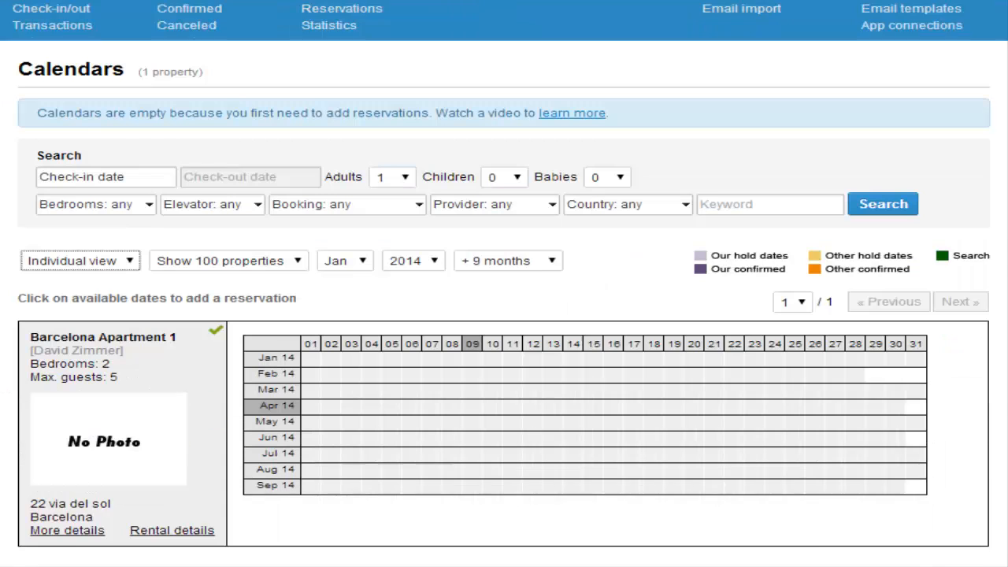
scroll(504, 315, "down", 1)
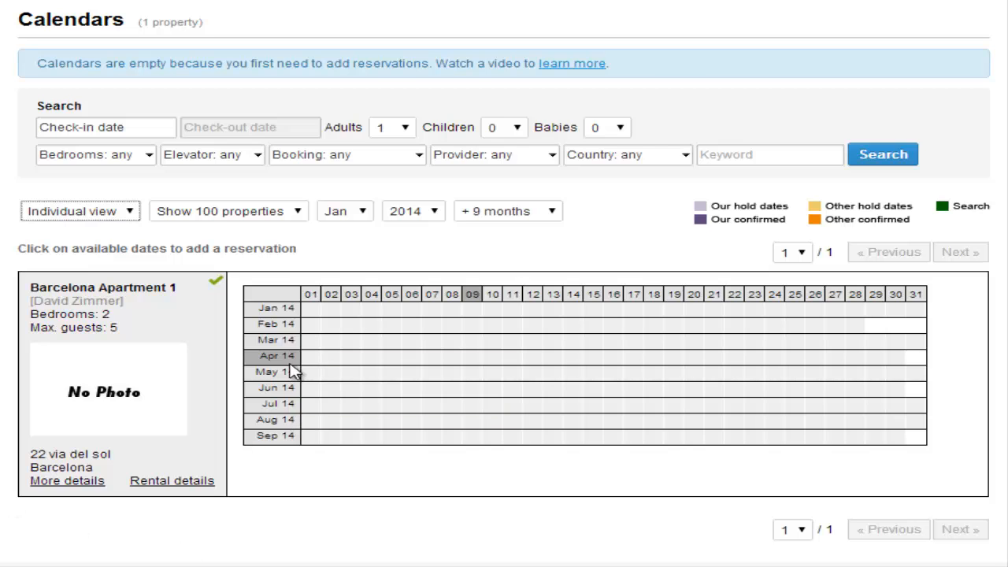
Create a confirmed reservation from 13 to 17 Apr 2014 for 2 adults.
left_click(554, 358)
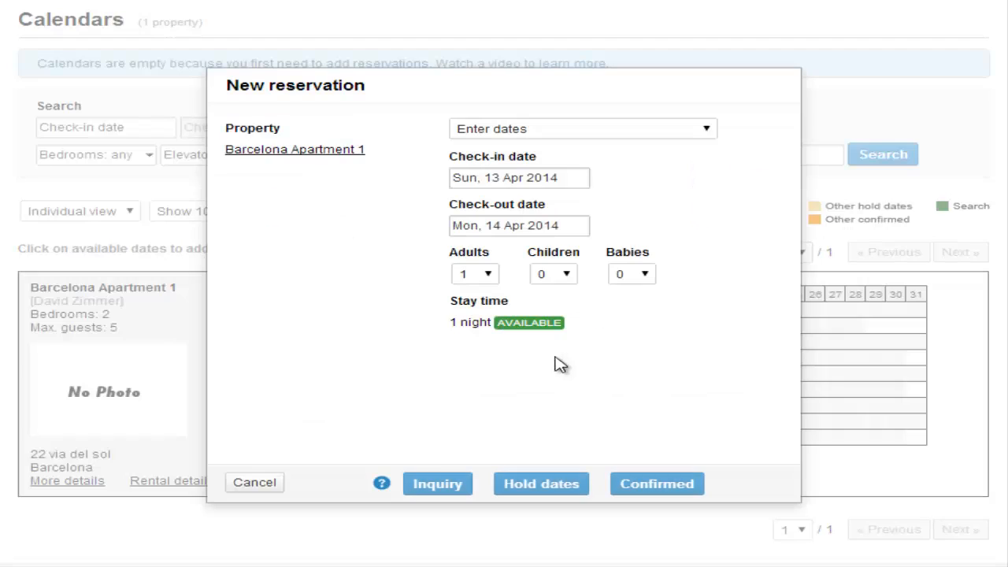
left_click(522, 226)
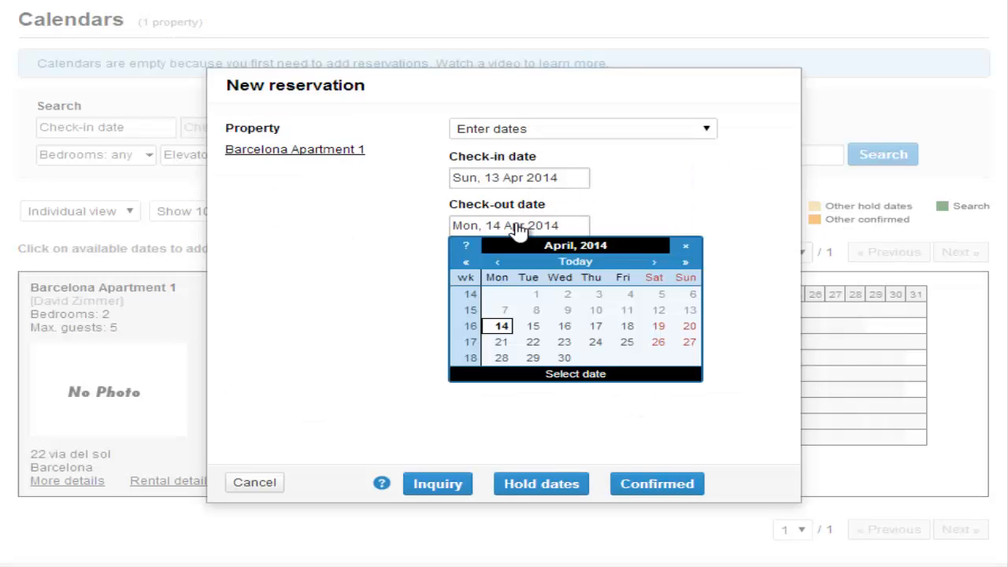
left_click(597, 329)
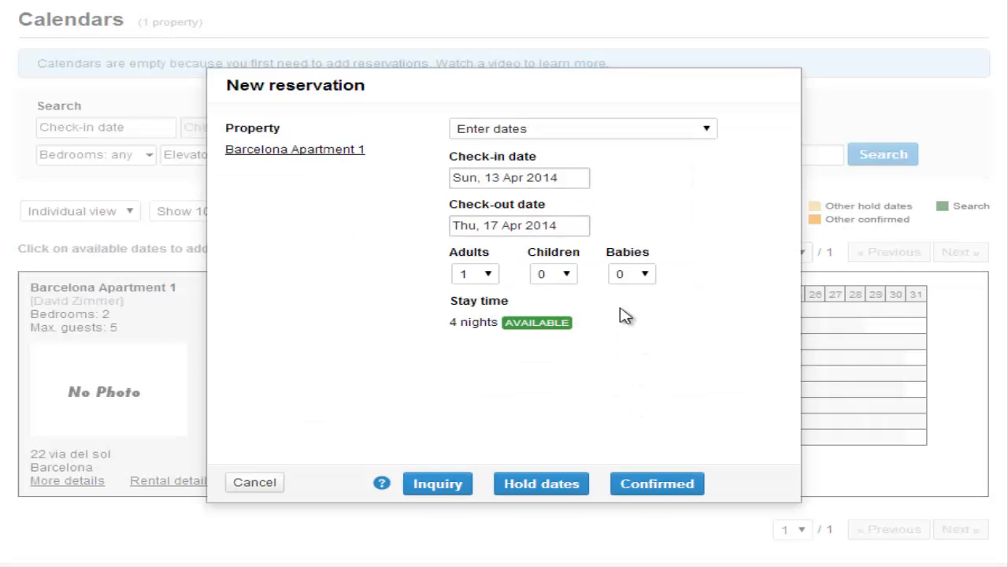
left_click(488, 274)
left_click(467, 311)
left_click(663, 489)
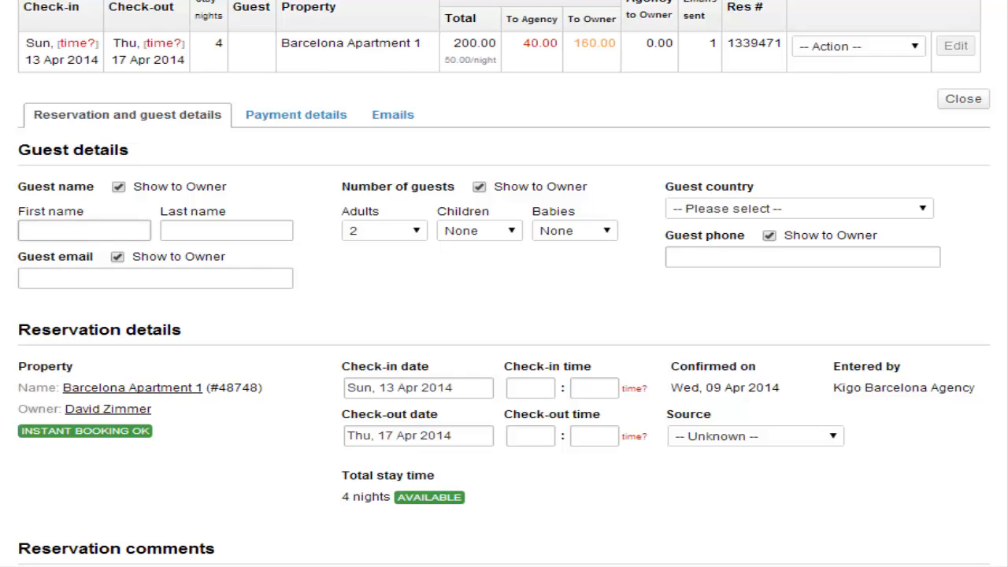
Enter the guest's name, set guest country to Spain and source to Booking.com.
type("Isabela")
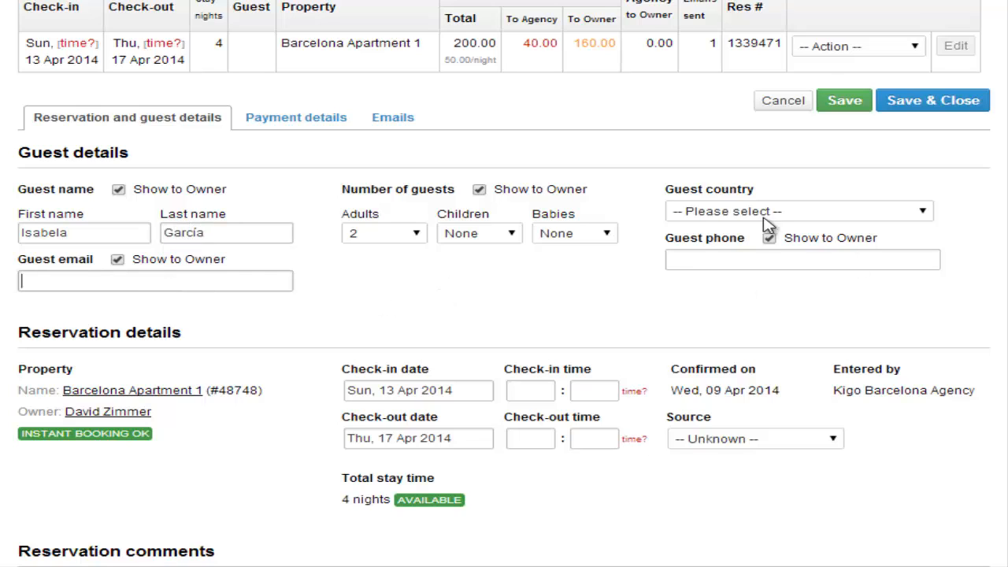
left_click(738, 215)
type("sp")
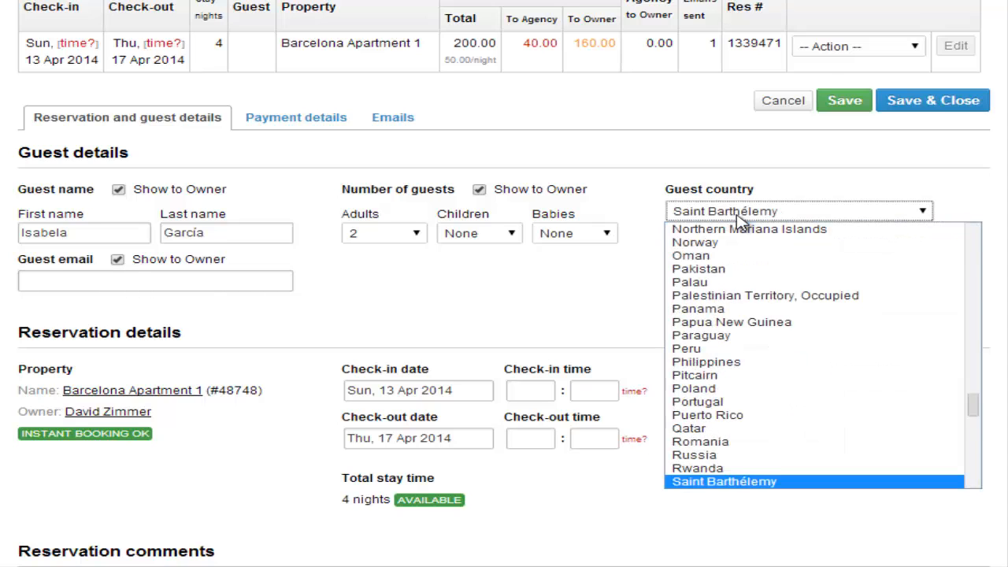
left_click(726, 481)
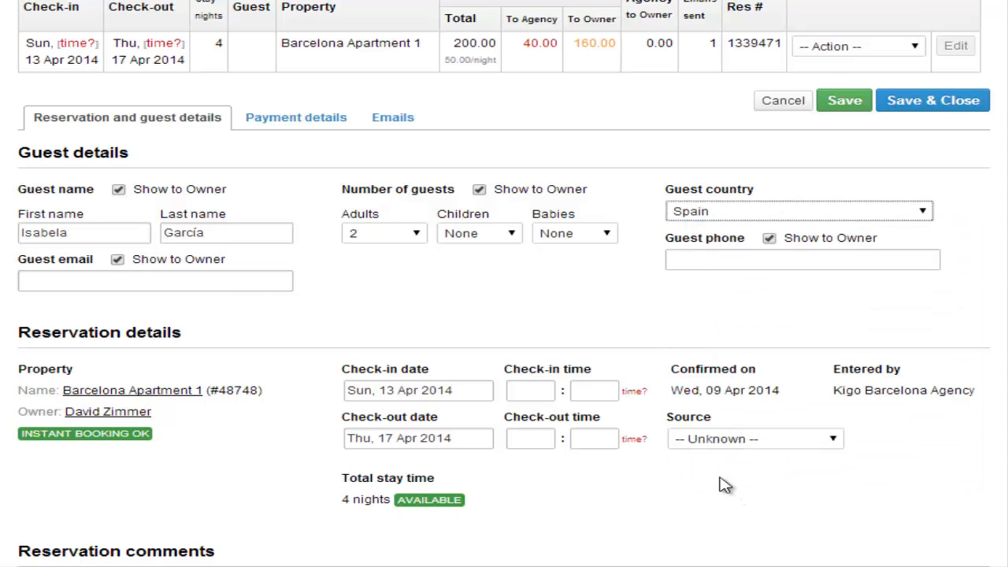
scroll(745, 343, "down", 2)
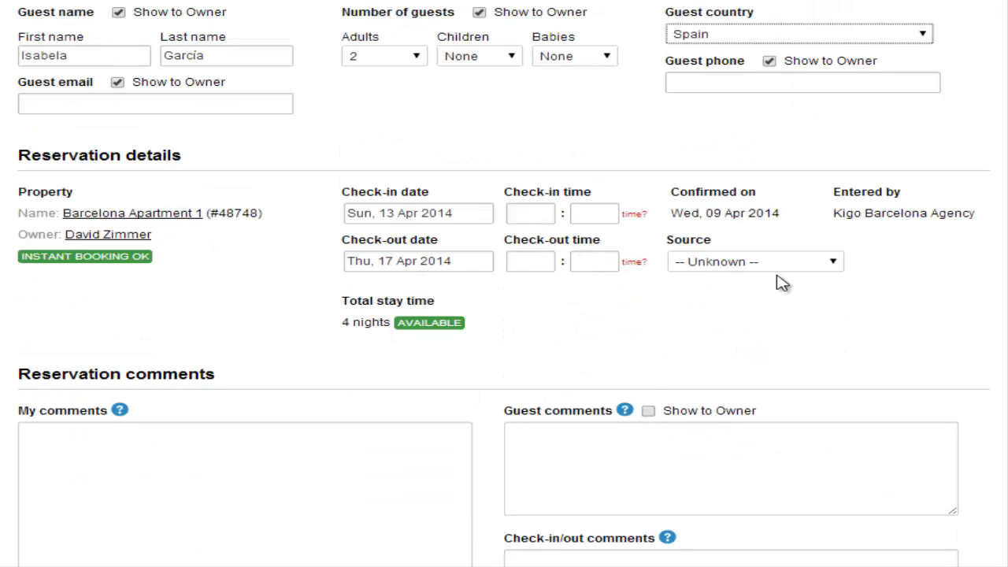
left_click(834, 263)
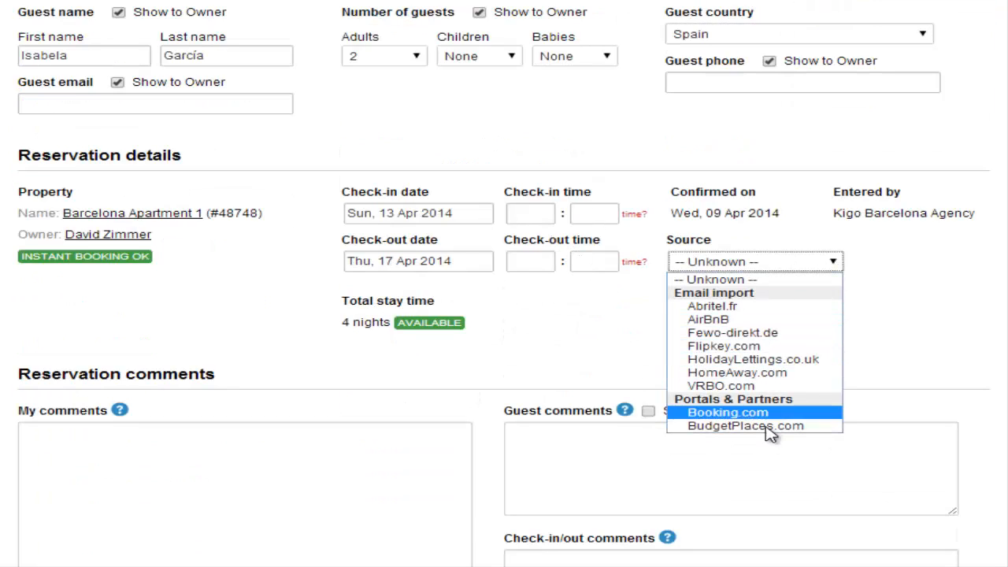
left_click(743, 414)
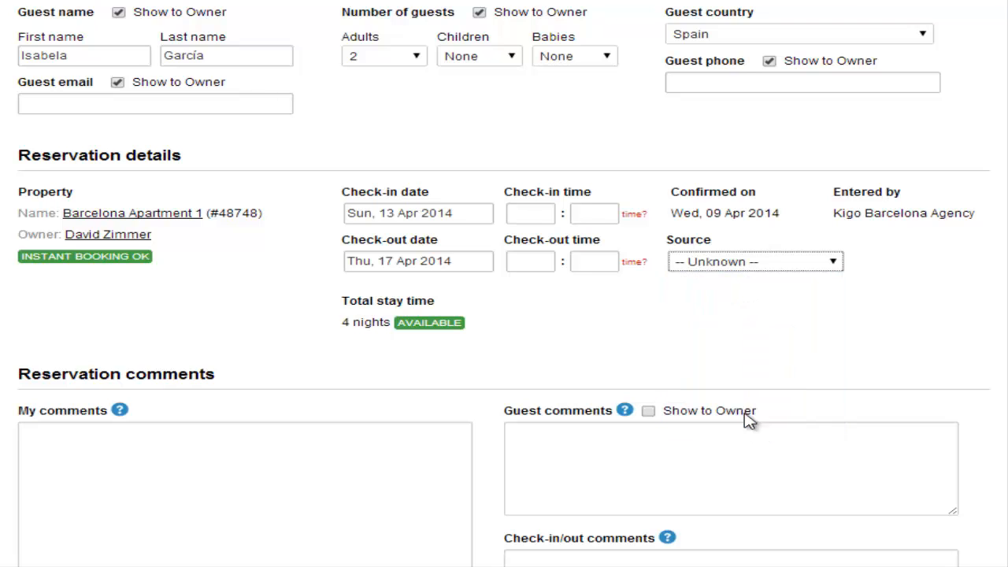
scroll(919, 317, "down", 3)
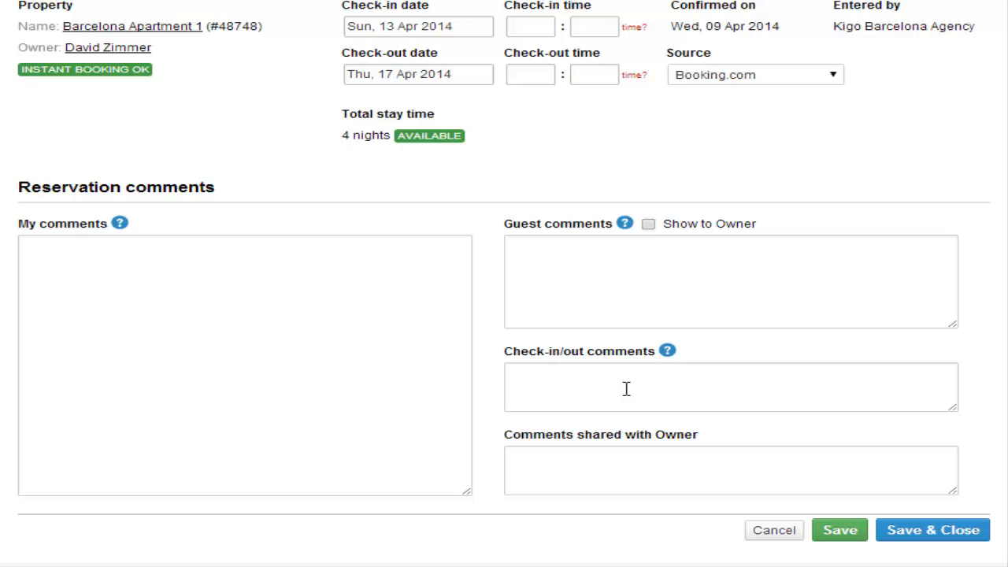
scroll(732, 432, "up", 7)
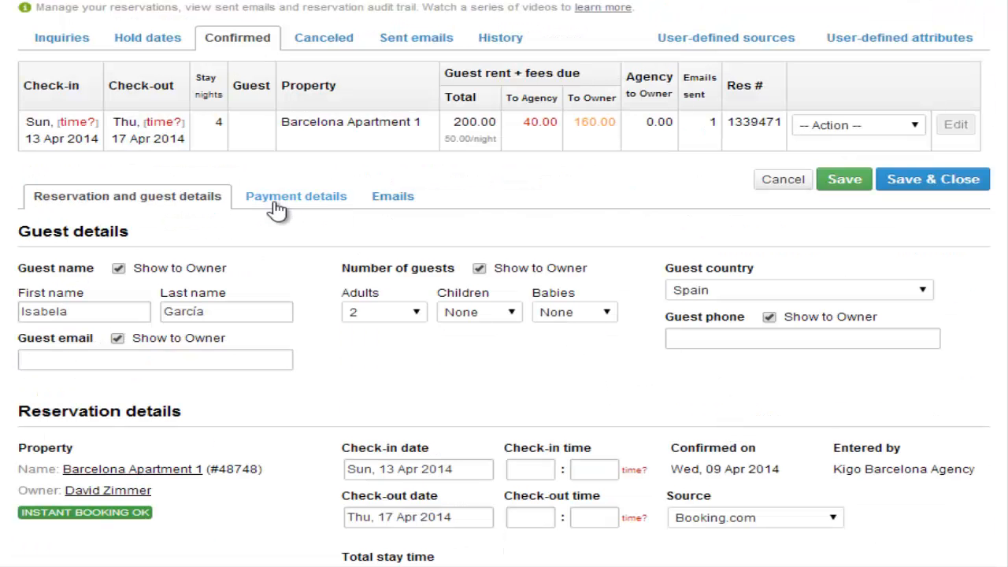
Change the rent down payment under Payment details from 40.00 to 150.00 and save.
left_click(297, 203)
scroll(362, 203, "down", 1)
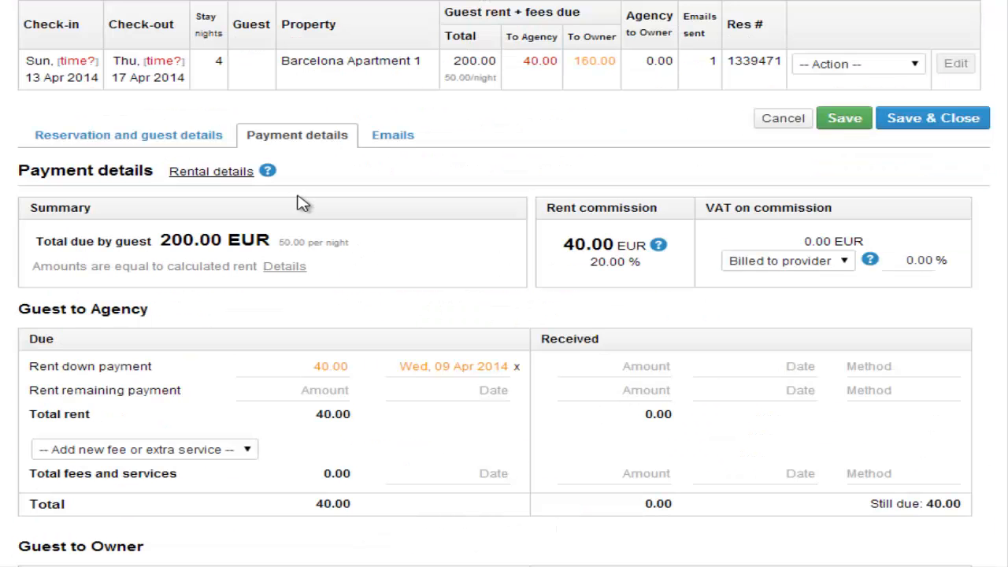
scroll(667, 269, "down", 1)
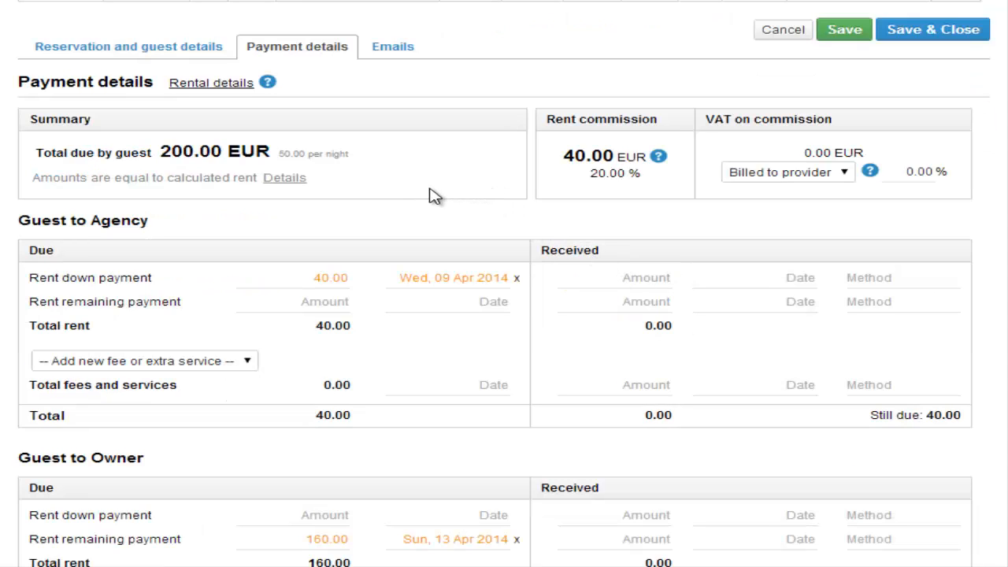
scroll(309, 250, "down", 2)
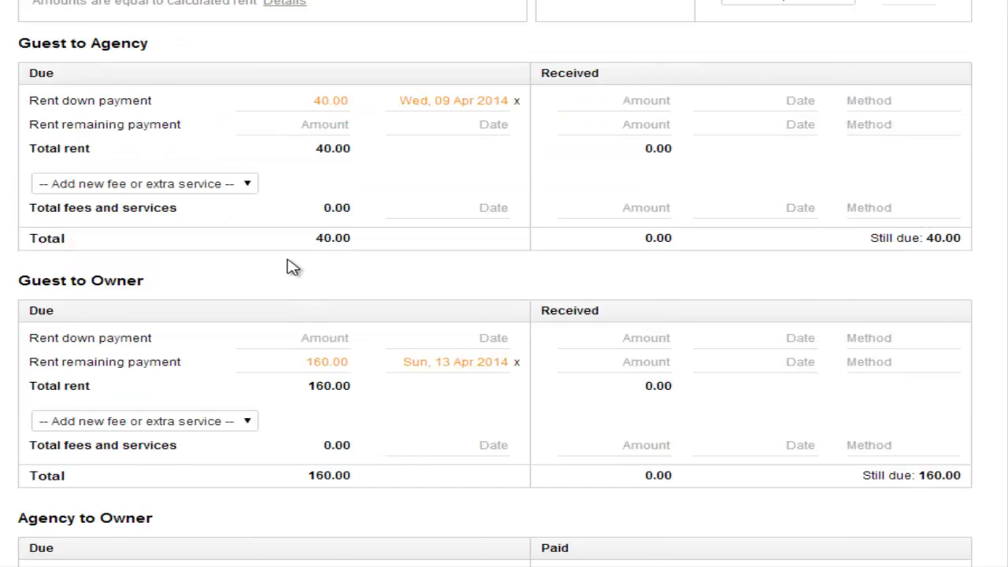
scroll(292, 268, "up", 1)
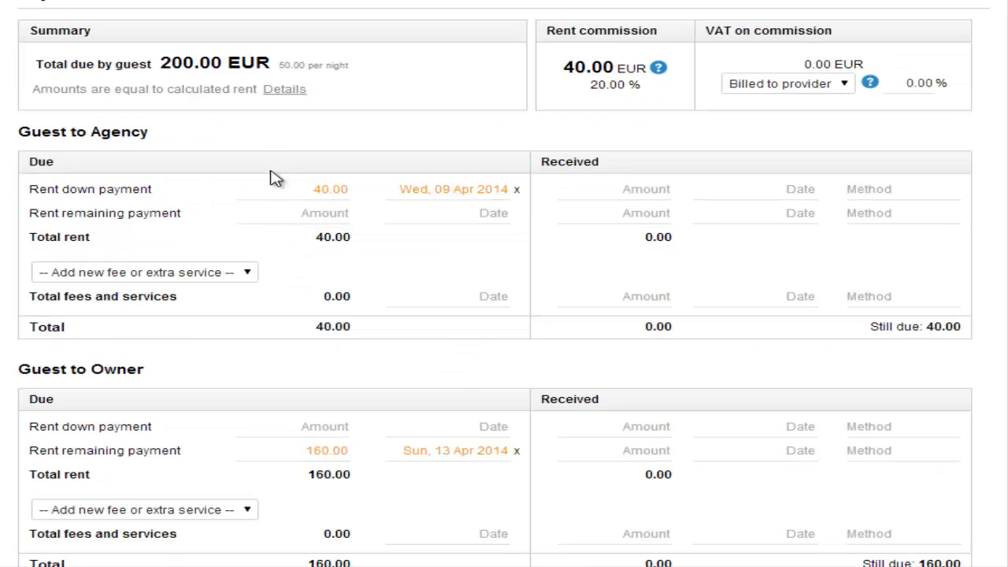
left_click(334, 189)
key("BackSpace")
key("BackSpace")
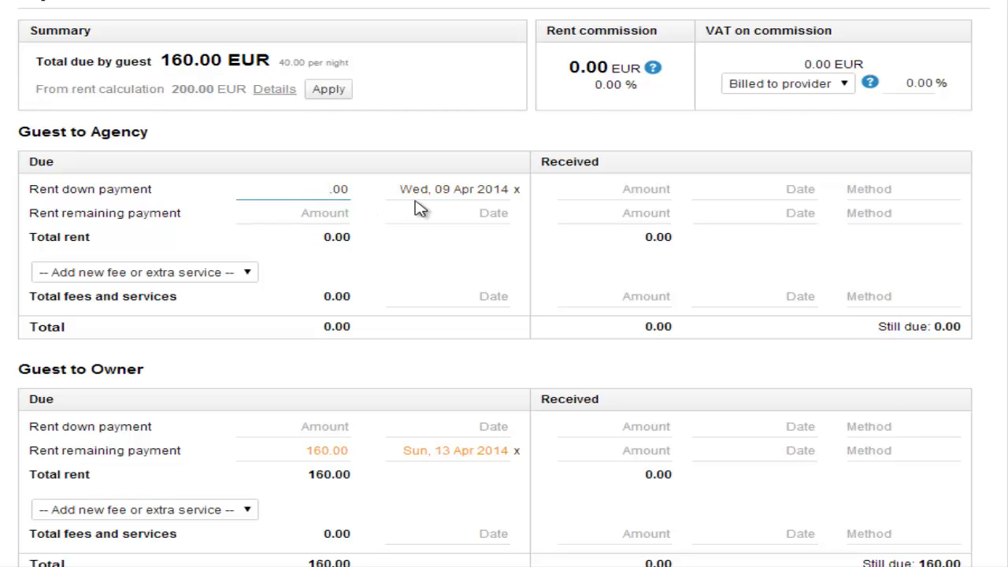
type("150")
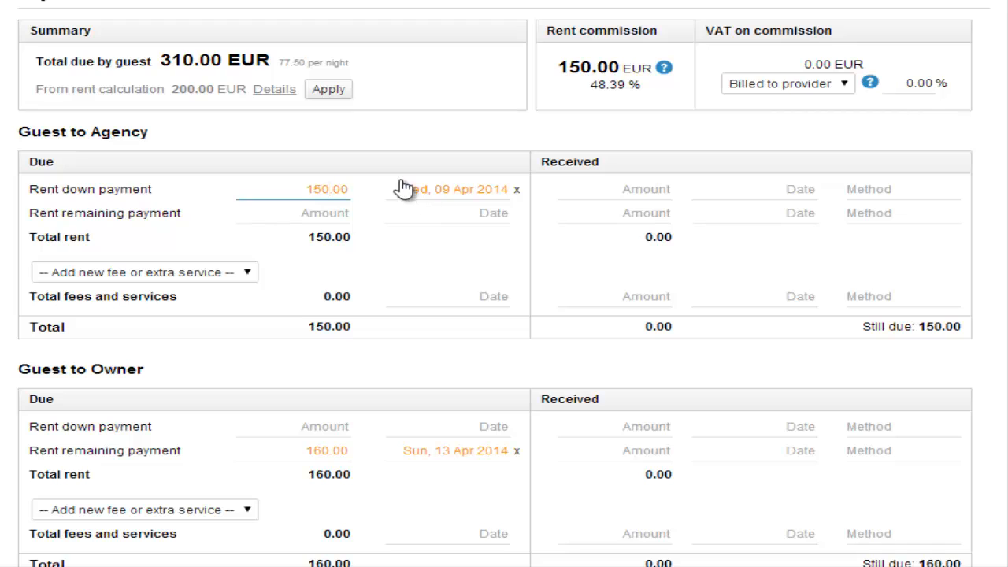
left_click(378, 138)
scroll(498, 189, "down", 5)
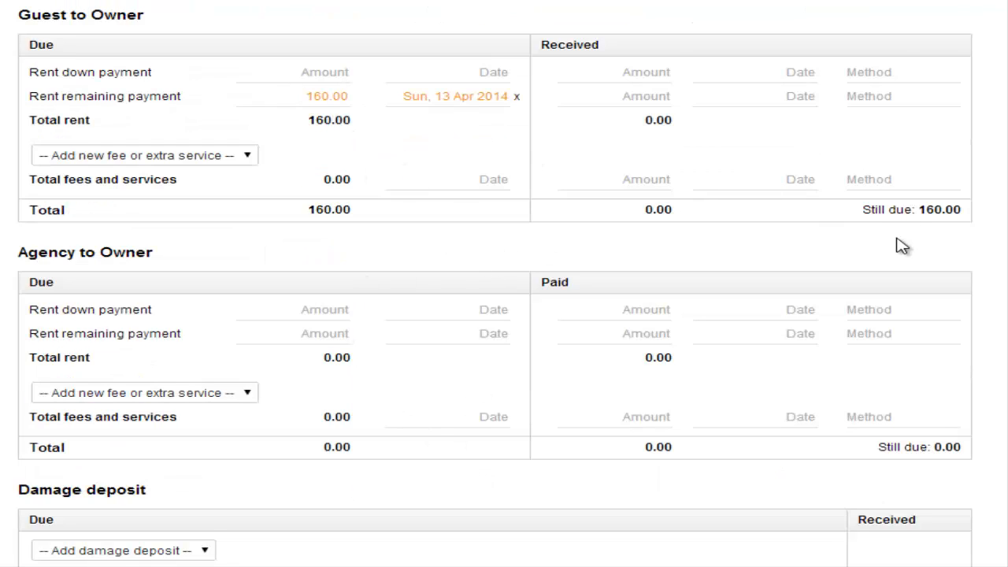
scroll(892, 242, "up", 7)
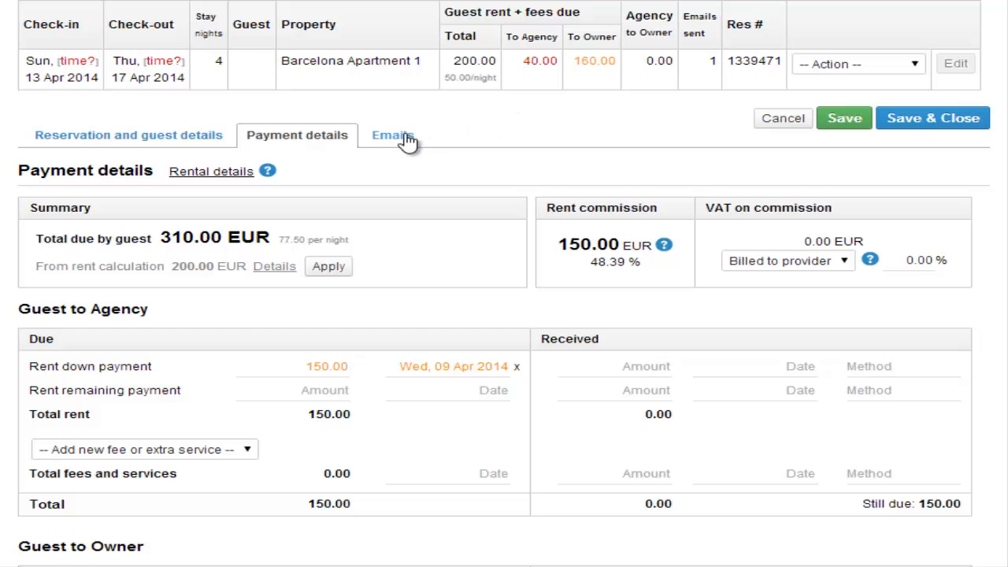
left_click(844, 119)
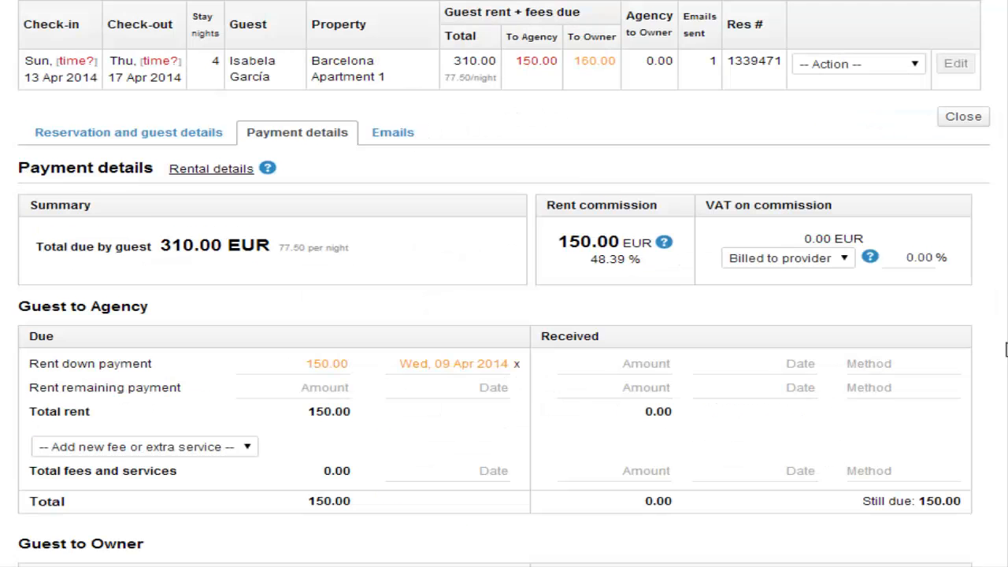
From Calendars, create a confirmed reservation checking in 4 Jan and out 15 Jan 2014.
scroll(866, 292, "up", 2)
scroll(138, 95, "up", 2)
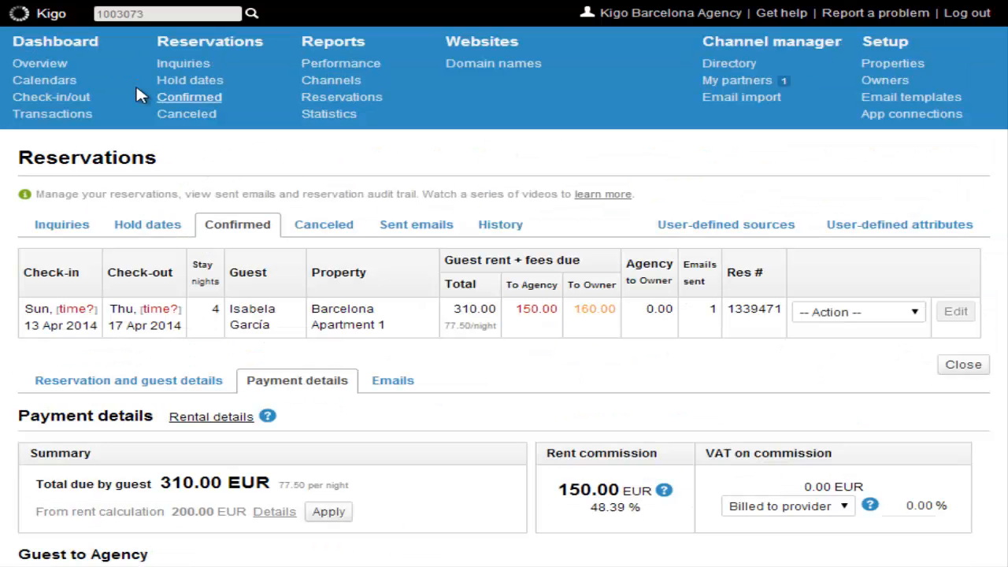
left_click(47, 82)
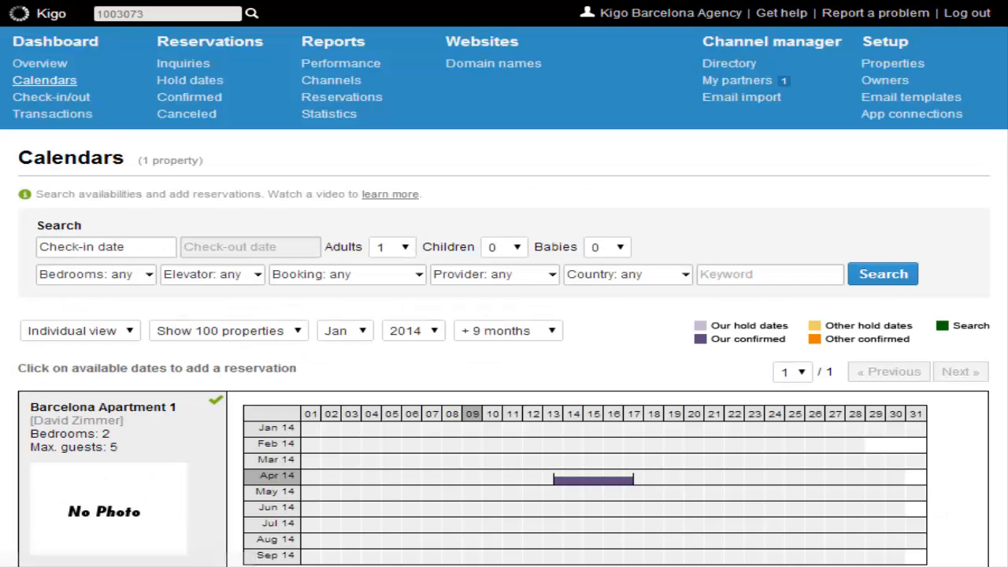
scroll(523, 371, "down", 3)
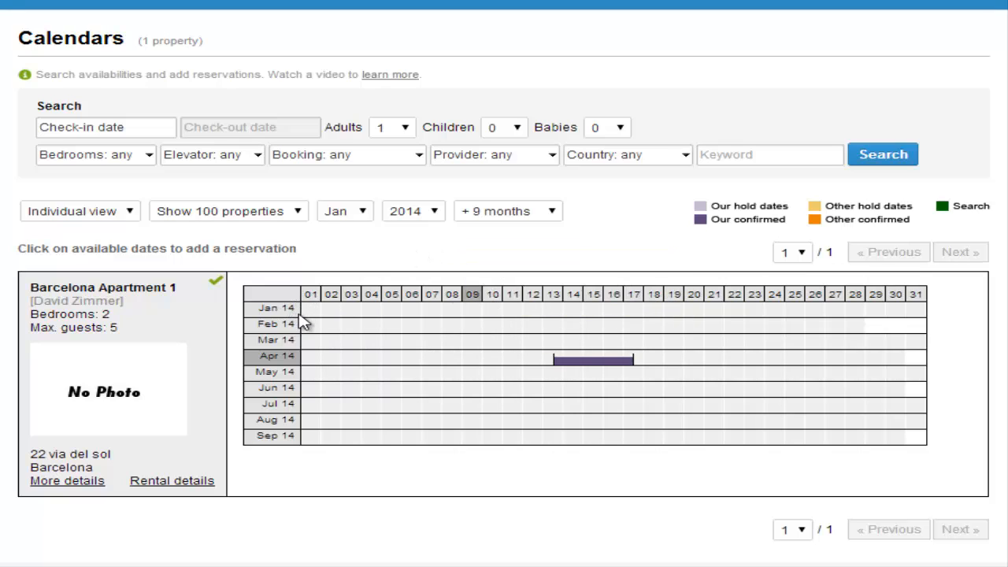
left_click(376, 313)
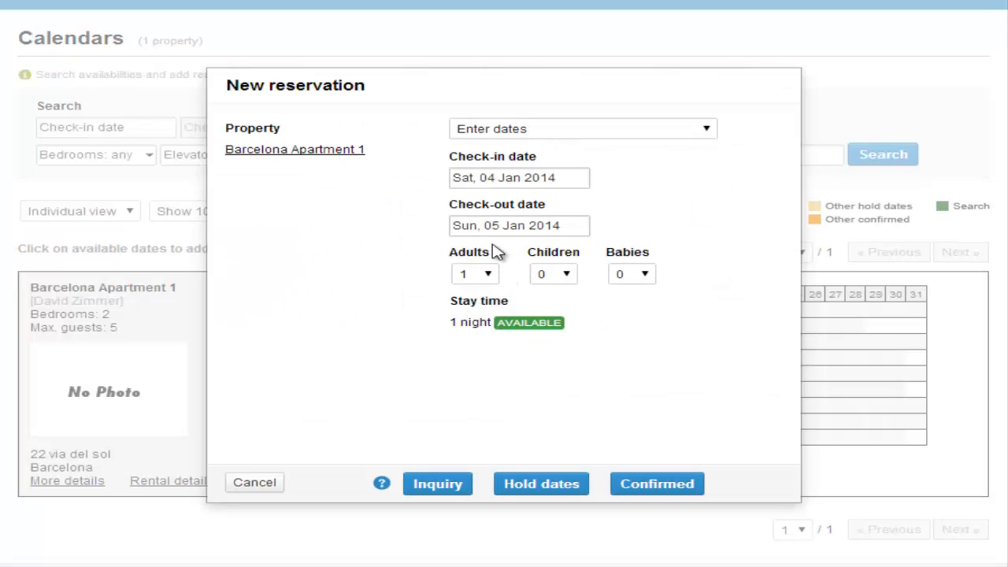
left_click(516, 226)
left_click(571, 328)
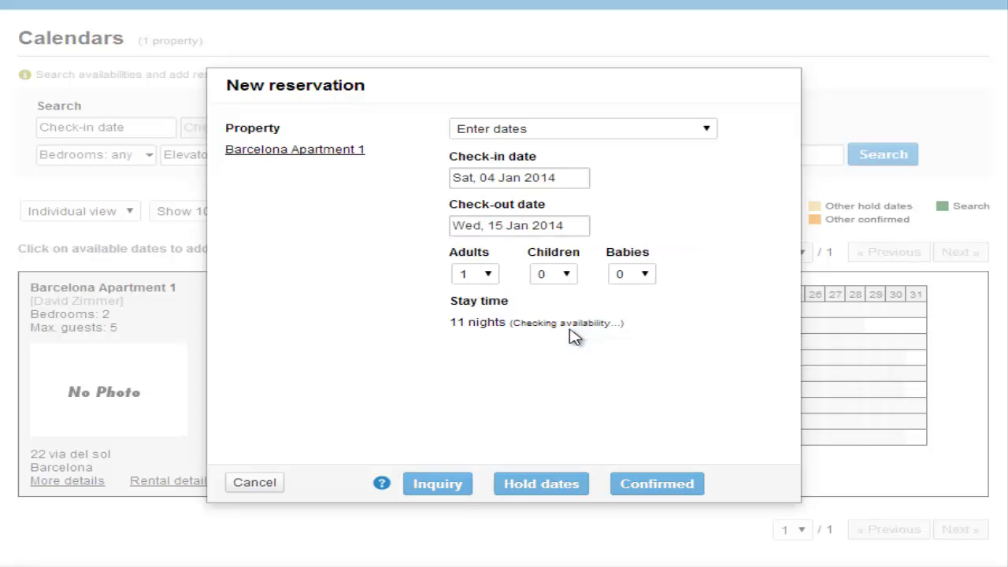
left_click(642, 484)
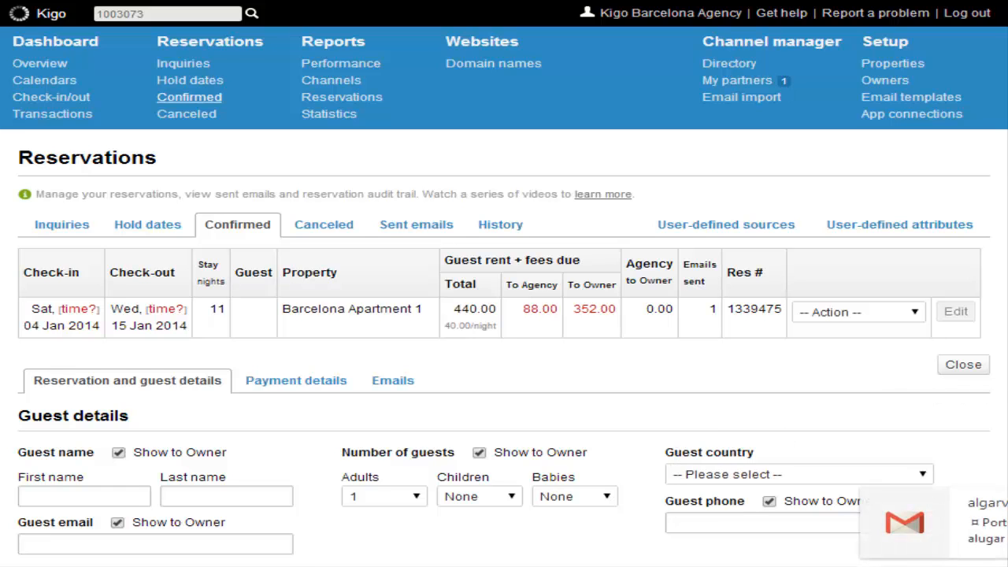
Set the reservation source to Flipkey.com and Save & Close.
scroll(504, 315, "down", 3)
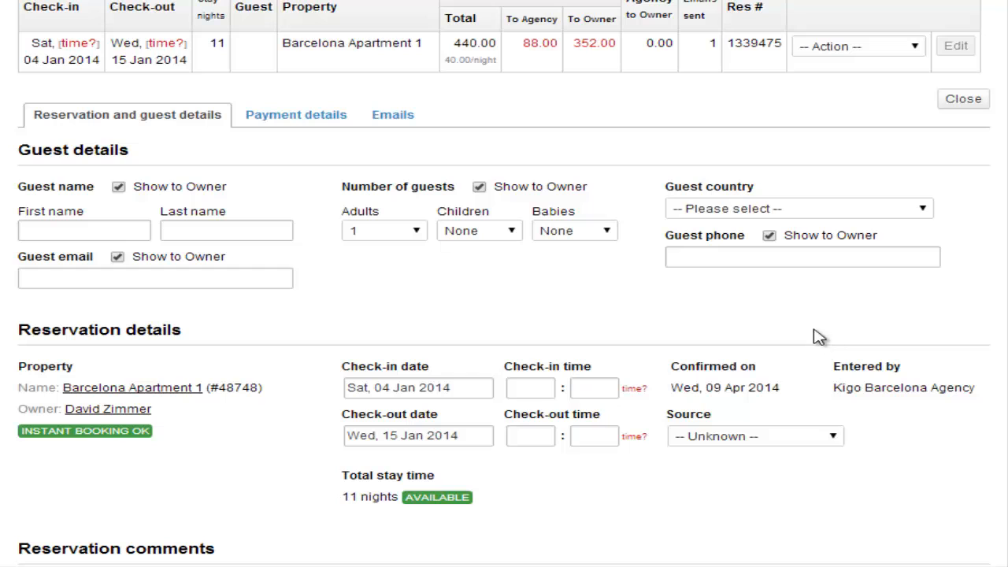
scroll(583, 354, "down", 2)
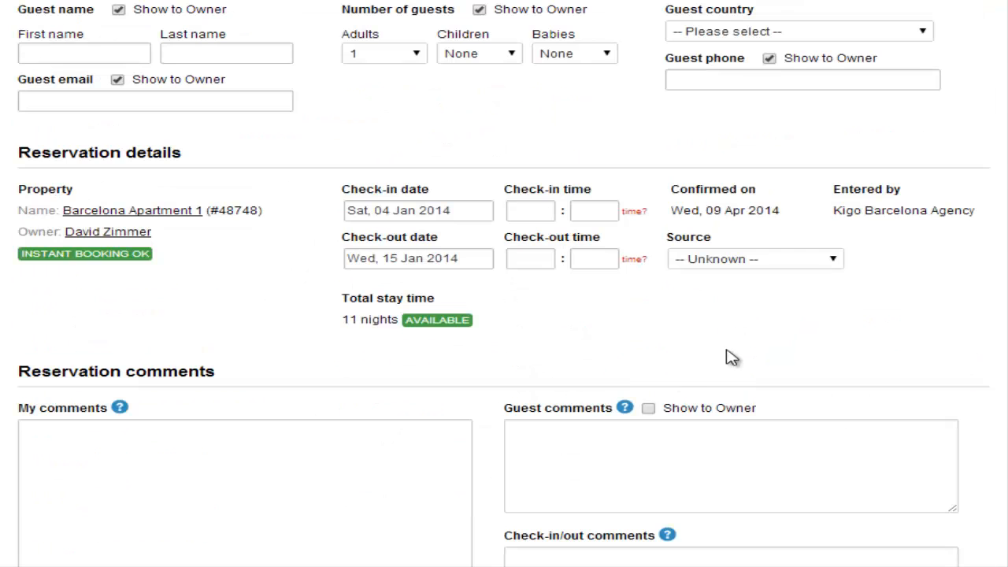
left_click(759, 263)
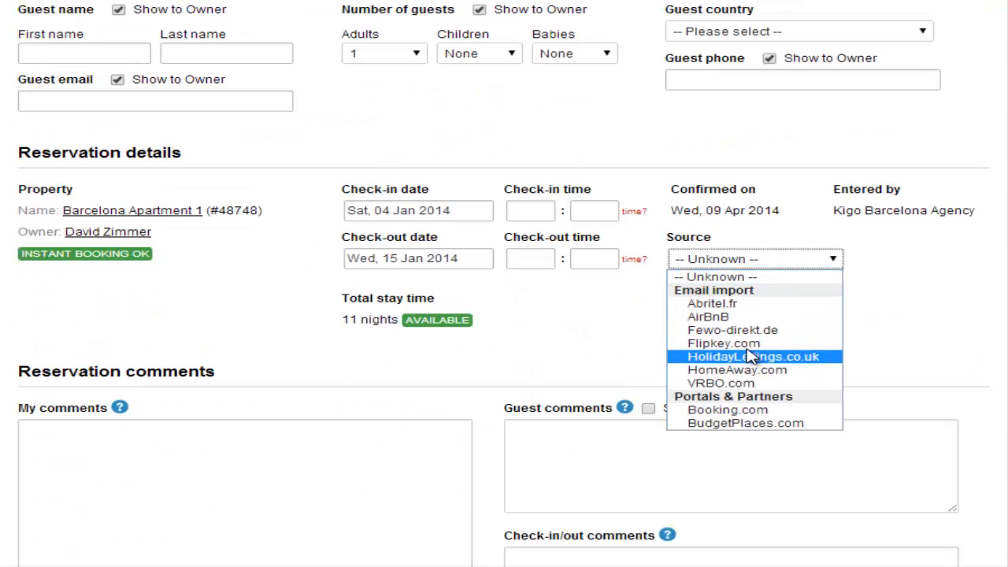
left_click(748, 344)
scroll(826, 337, "down", 2)
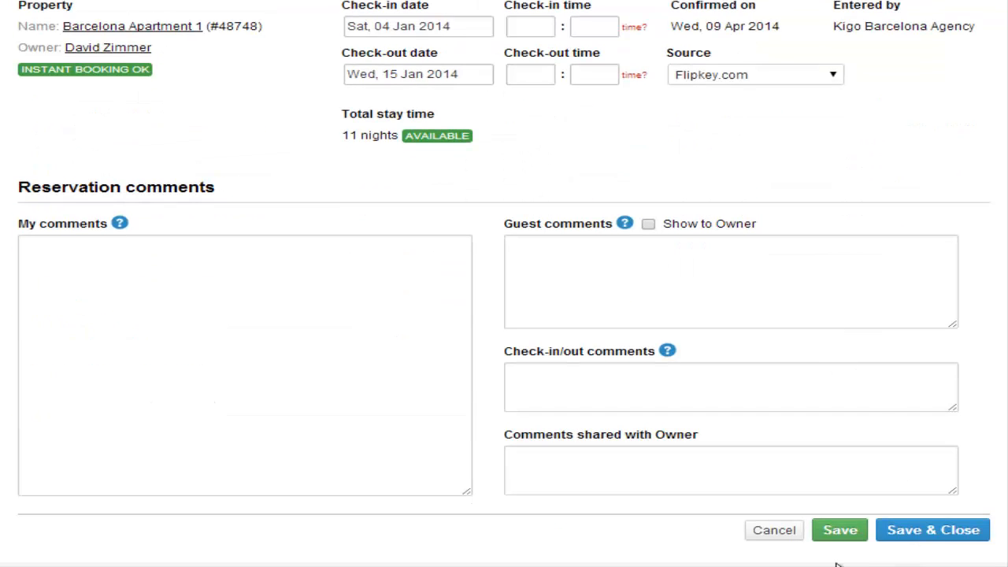
left_click(926, 535)
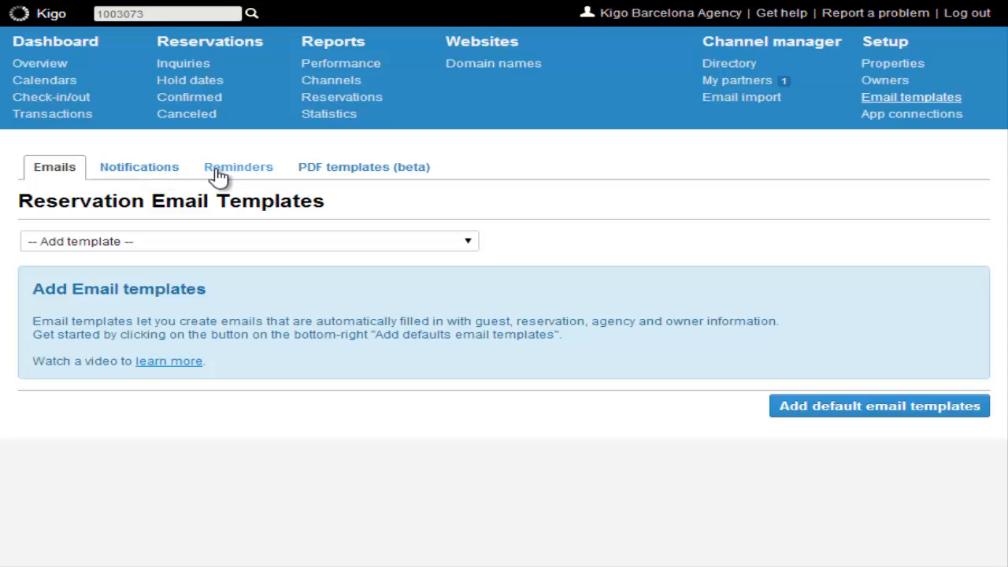
Show the Notifications templates, listing guest-triggered notifications 01–06 from website inquiry to booking notification.
left_click(145, 174)
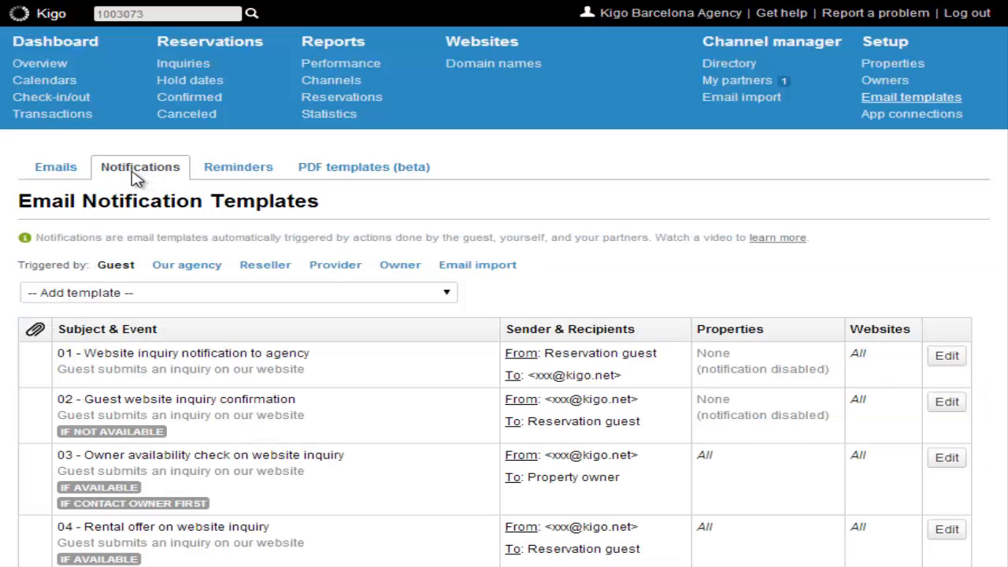
scroll(118, 189, "down", 1)
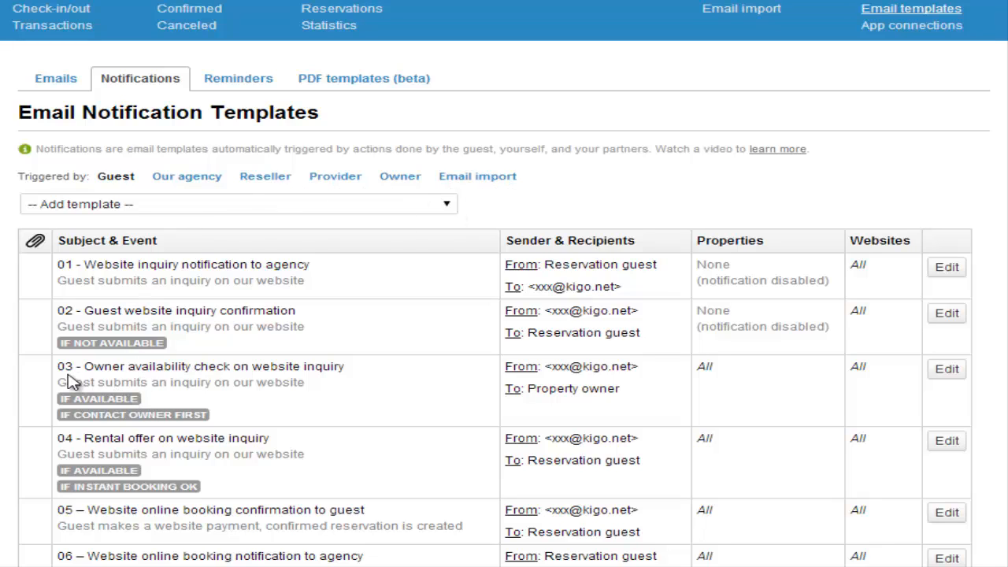
Edit template 03 - Owner availability check on website inquiry and preview it with sample data.
left_click(947, 370)
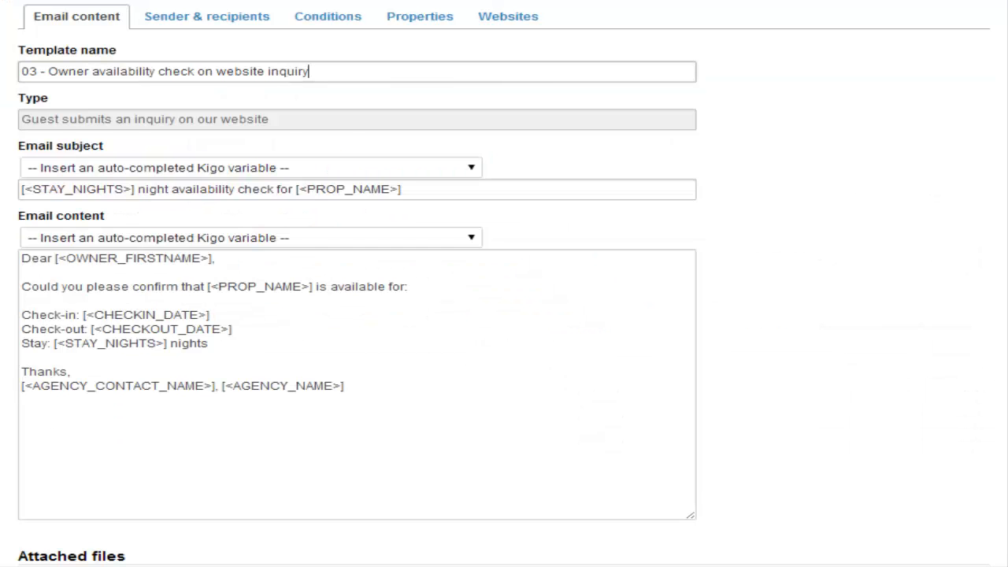
scroll(504, 315, "down", 1)
scroll(425, 396, "down", 1)
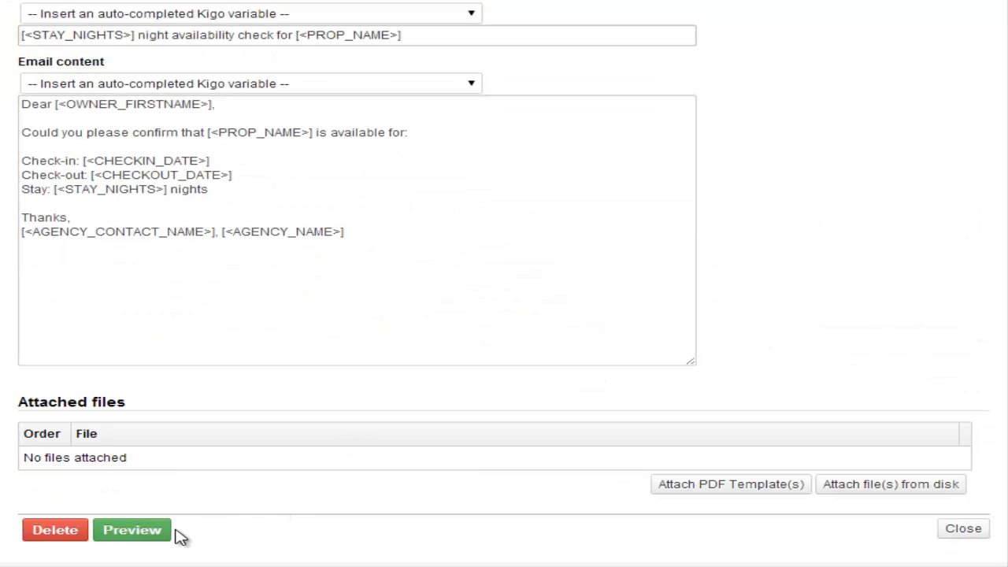
left_click(136, 539)
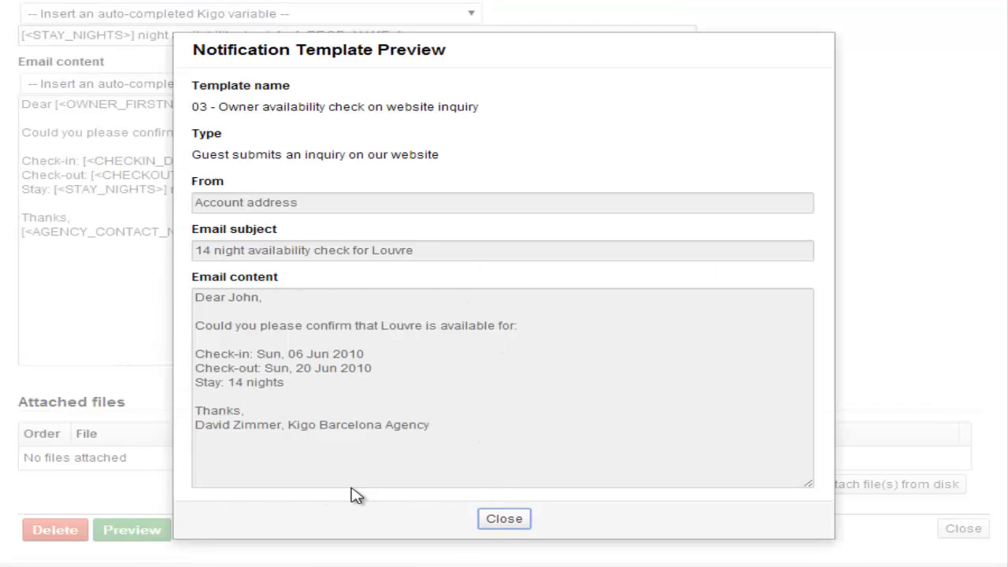
left_click(504, 519)
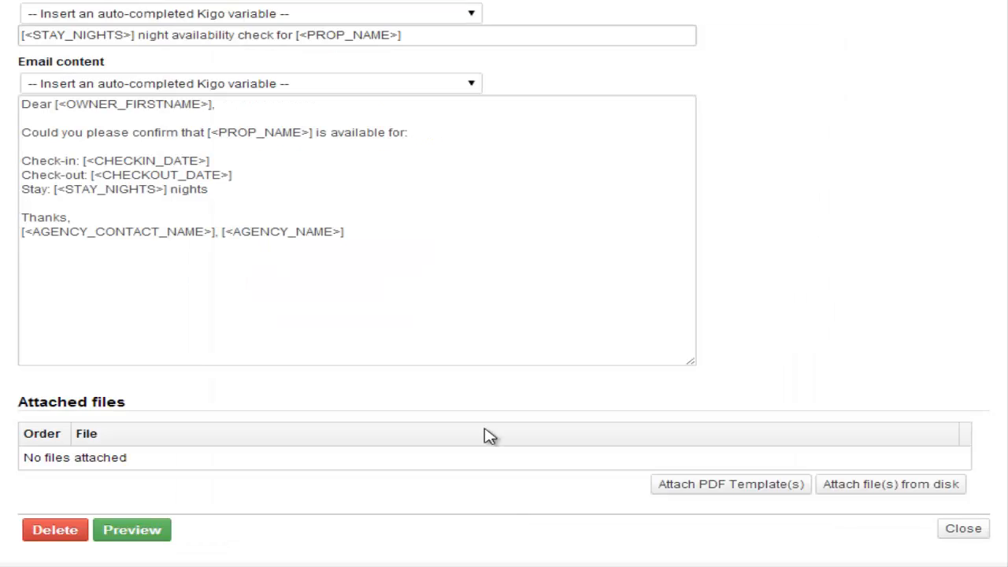
scroll(460, 428, "up", 3)
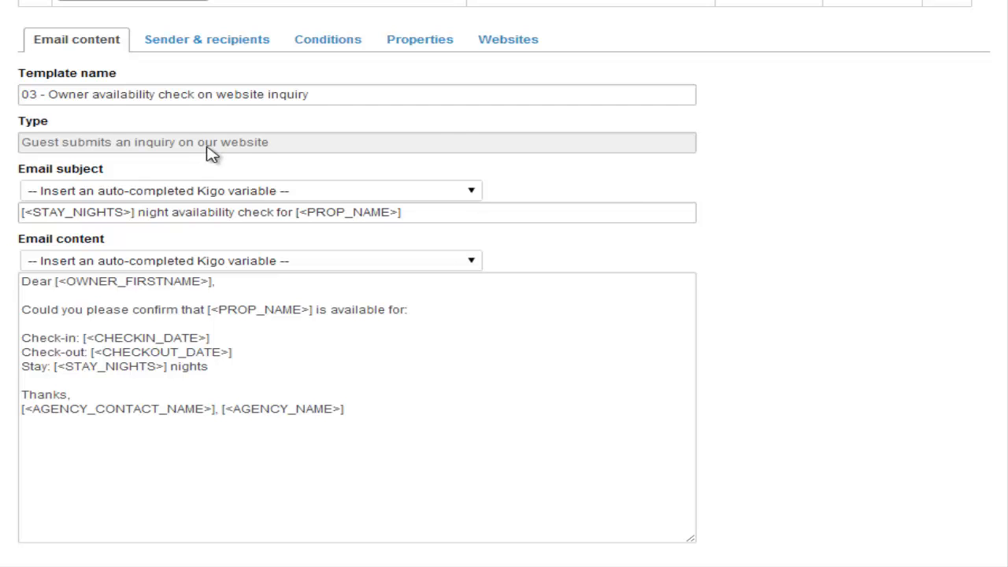
Untick All properties on template 03's Properties tab and save, disabling it everywhere.
left_click(430, 40)
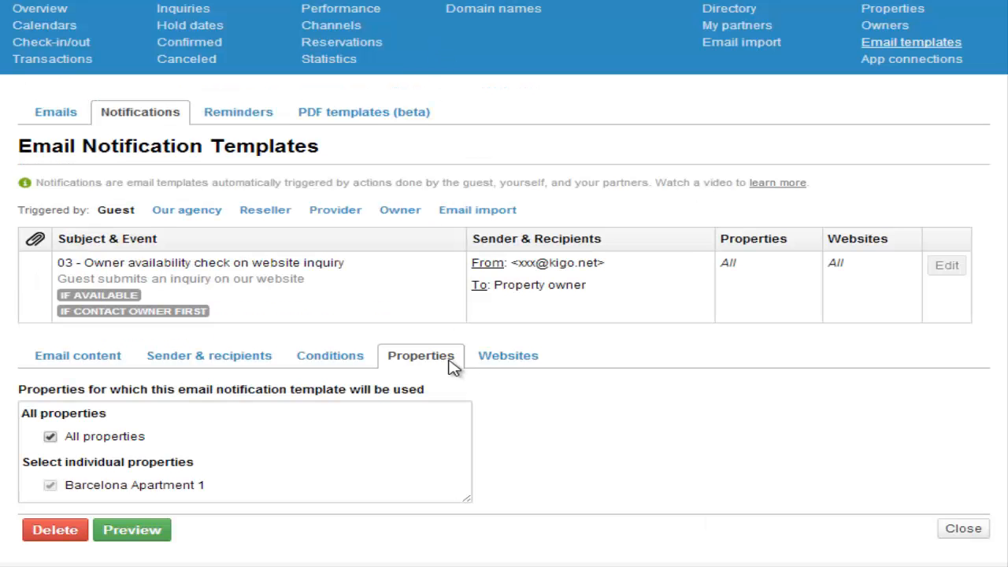
left_click(51, 437)
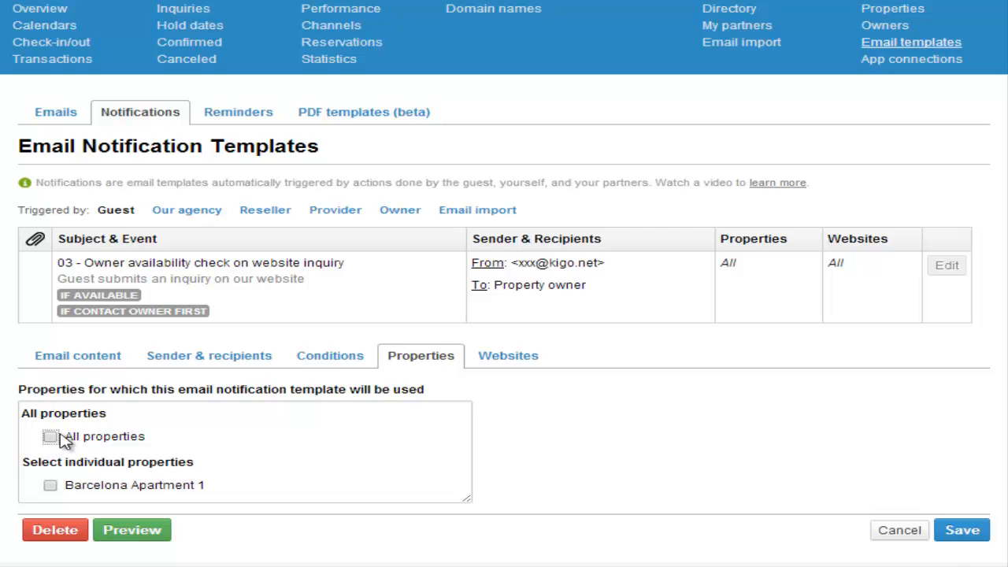
left_click(963, 533)
Review the saved template page and bring up the email reminder templates.
scroll(963, 520, "down", 1)
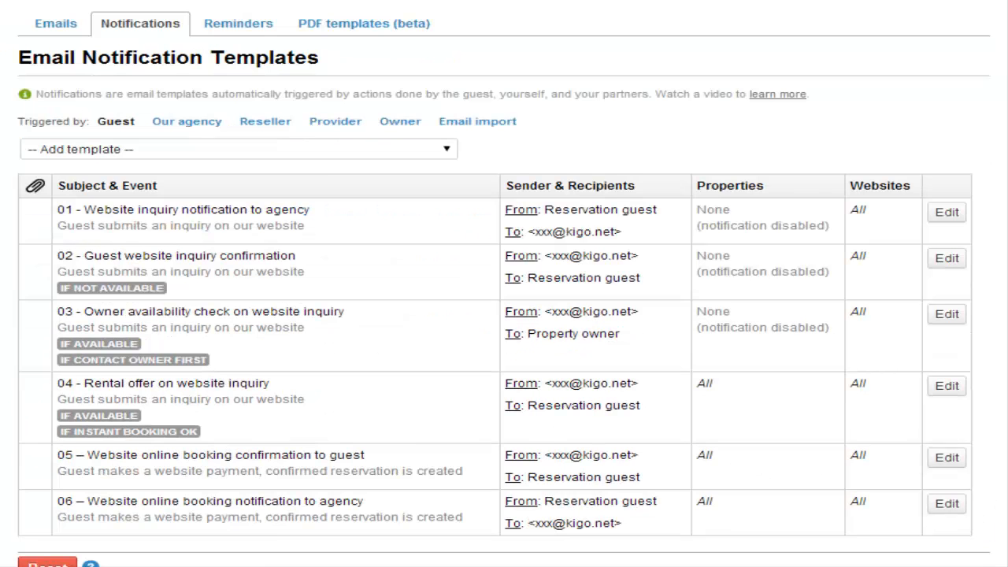
scroll(504, 289, "down", 1)
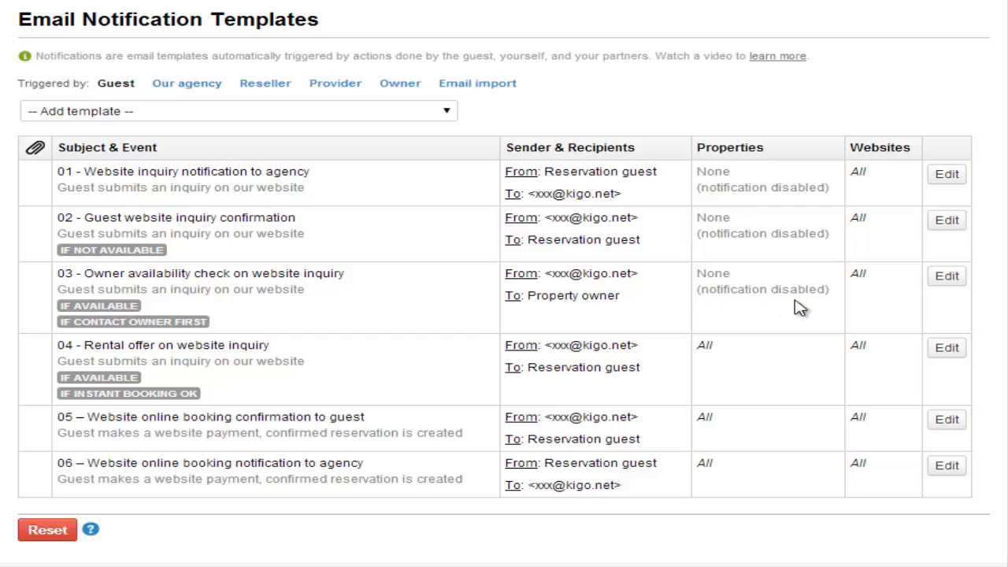
scroll(394, 139, "up", 1)
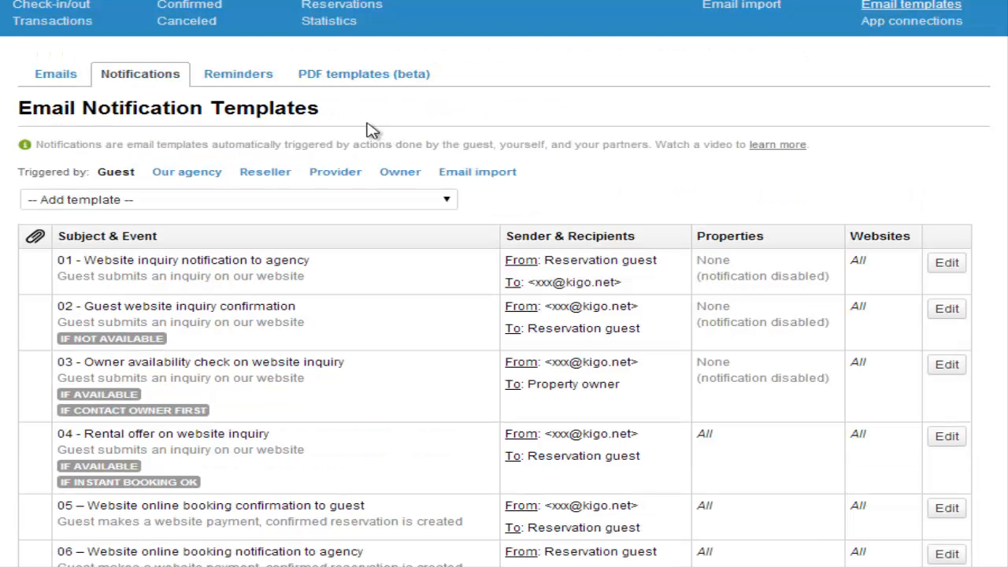
left_click(236, 83)
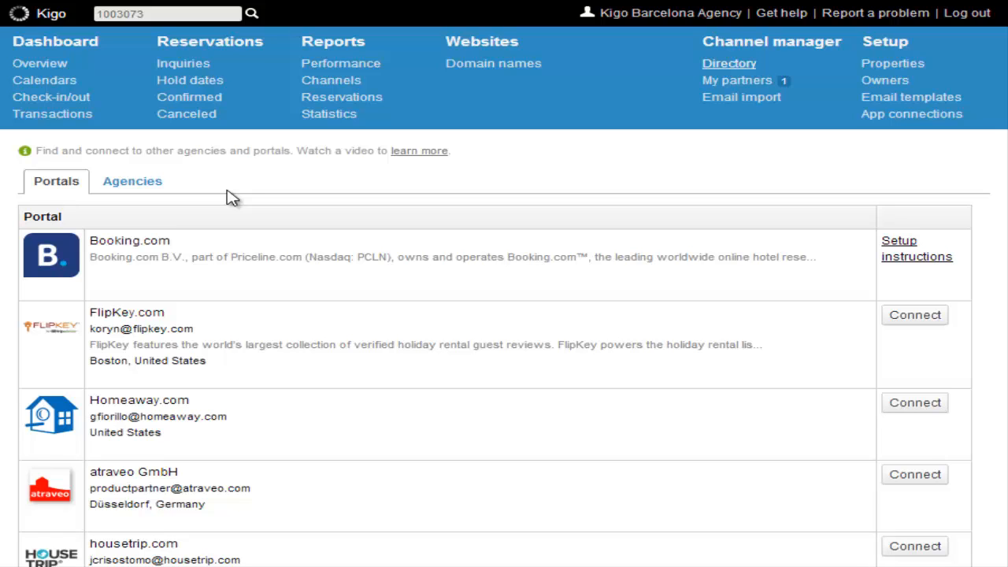
scroll(230, 198, "down", 1)
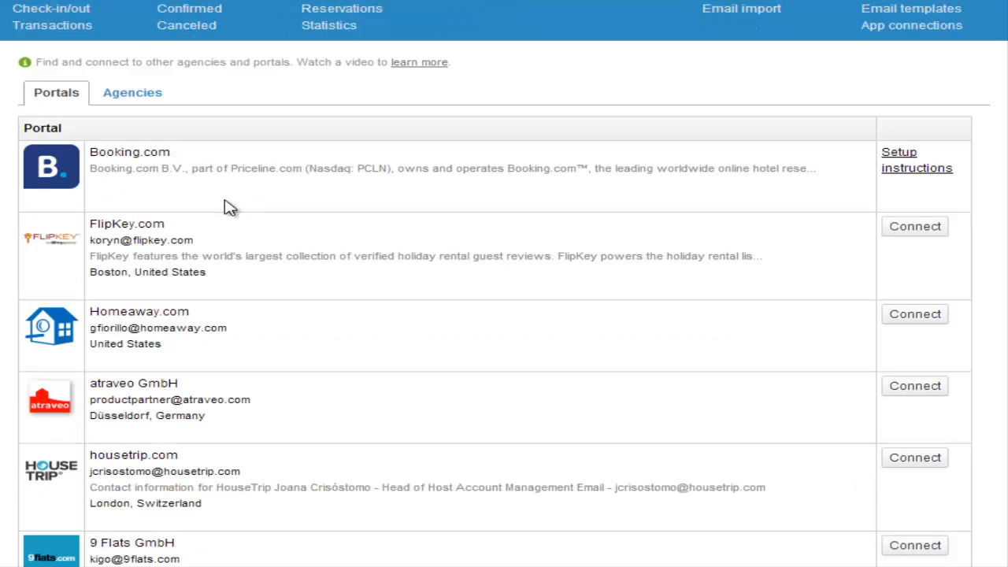
scroll(229, 209, "down", 1)
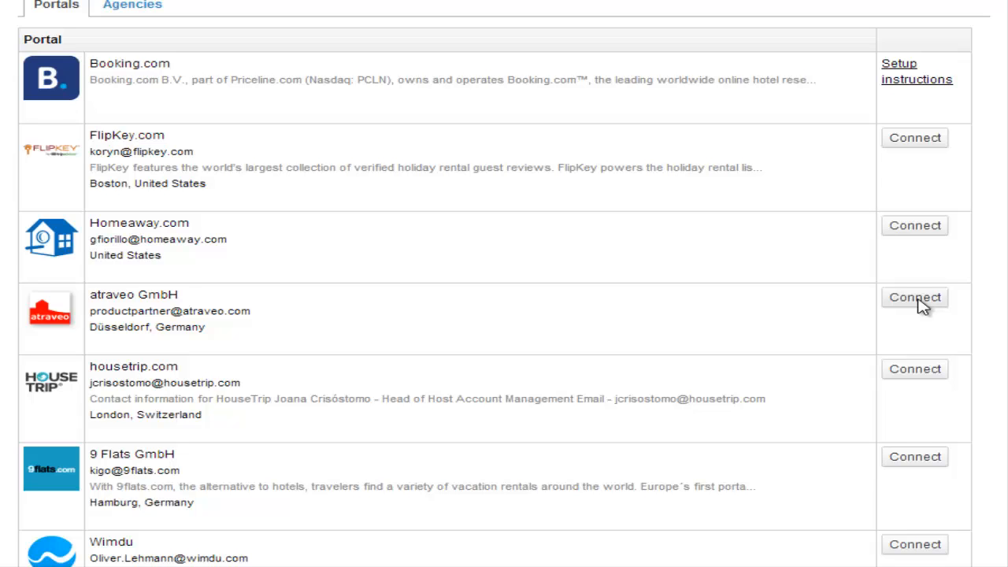
scroll(923, 307, "up", 3)
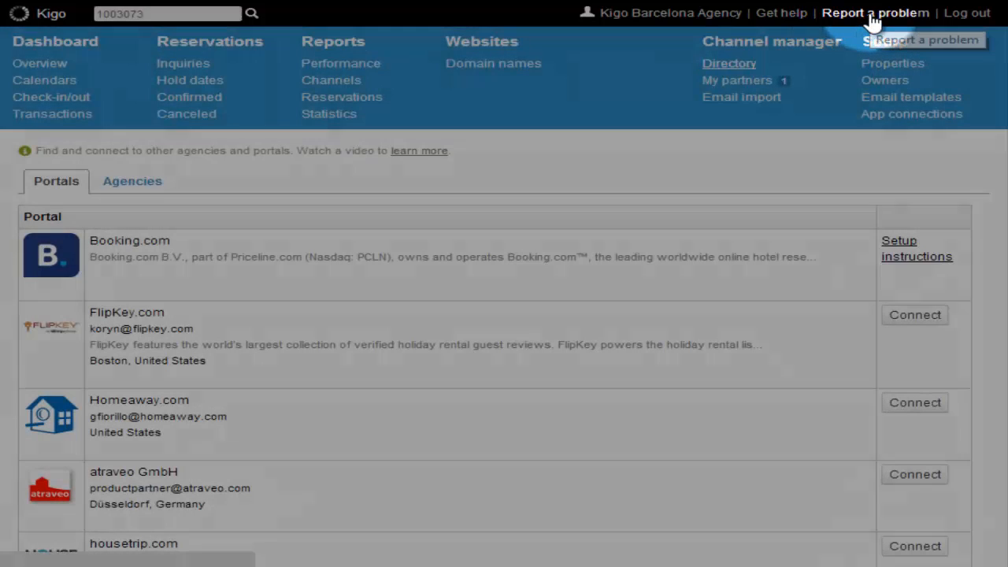
Go to Get help to reach a blank Zendesk new support ticket form.
left_click(874, 24)
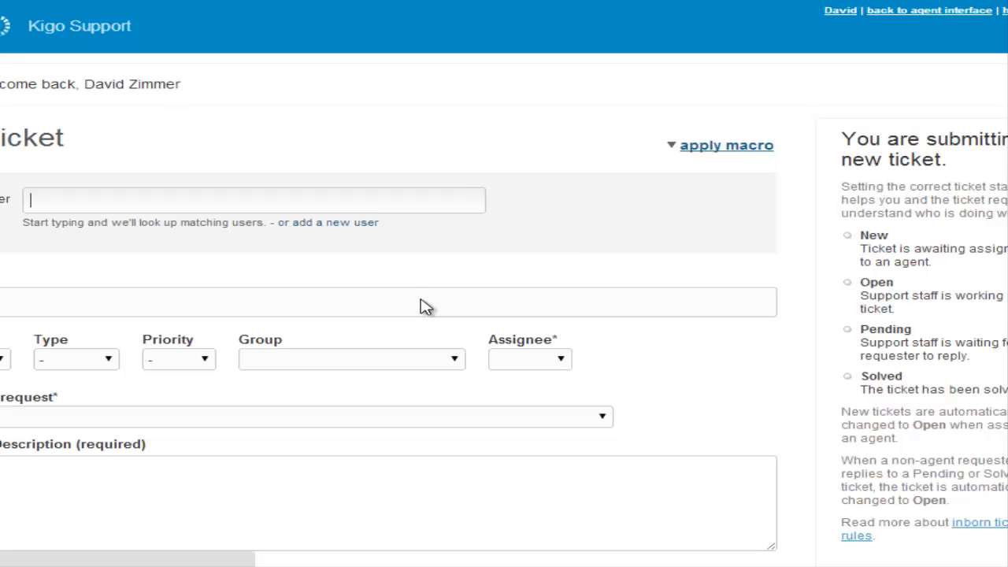
scroll(242, 267, "down", 2)
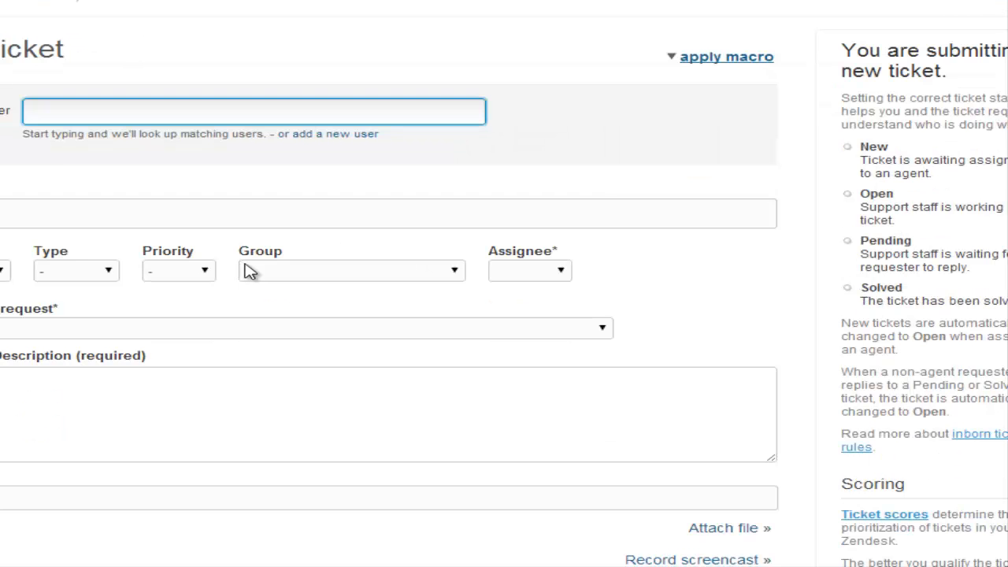